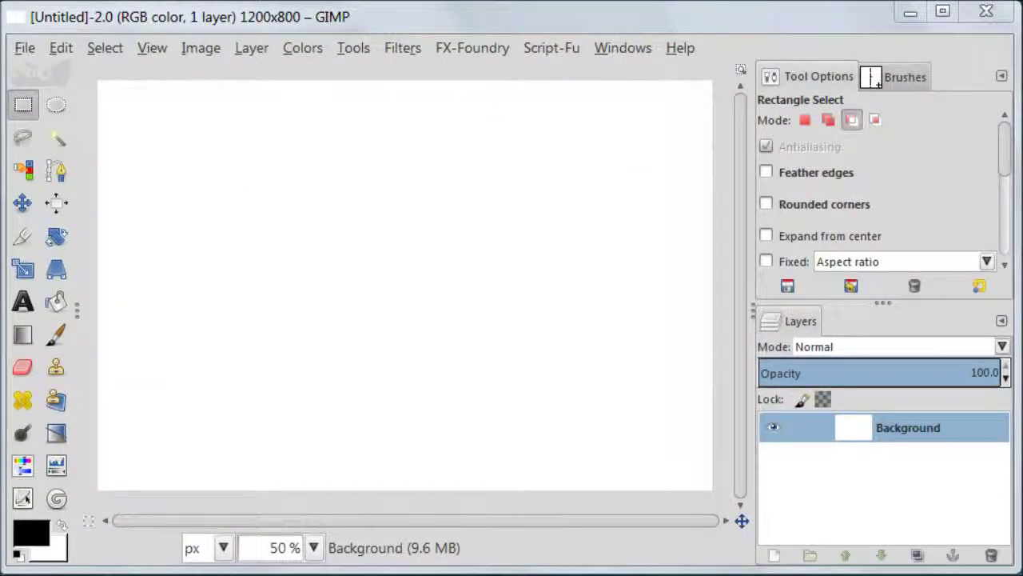
- Create a new image with the default settings
left_click(25, 49)
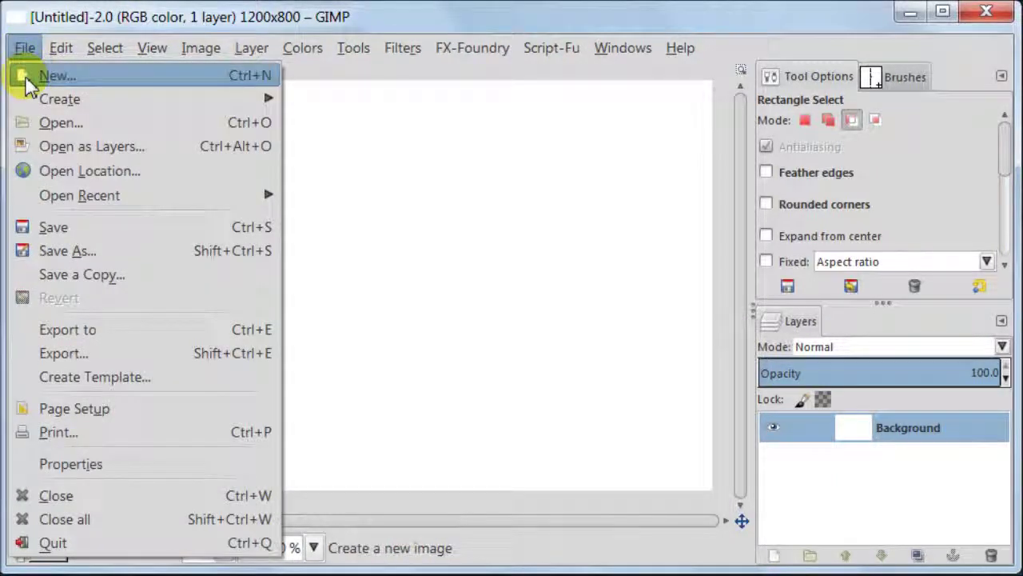
left_click(30, 80)
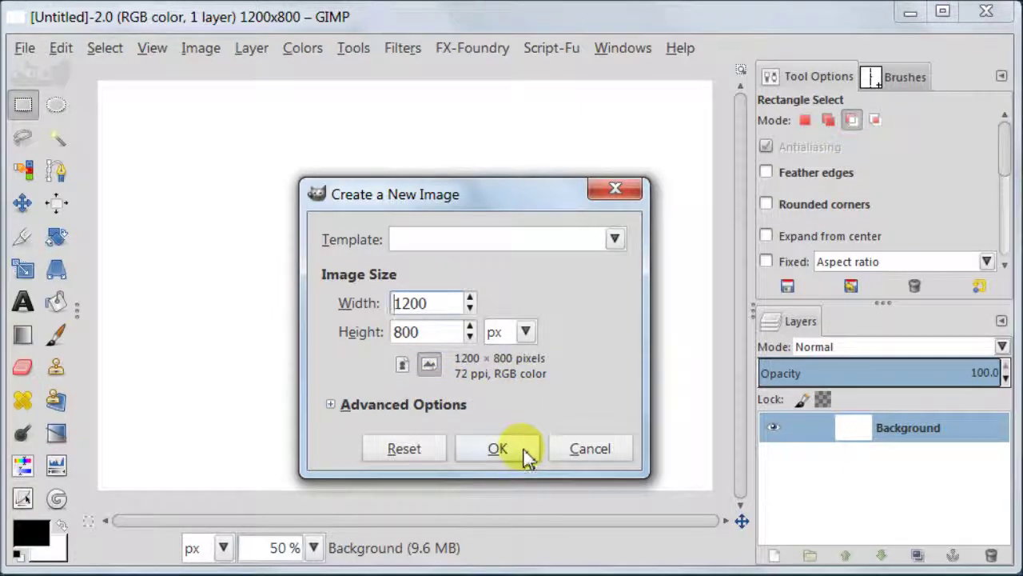
left_click(624, 450)
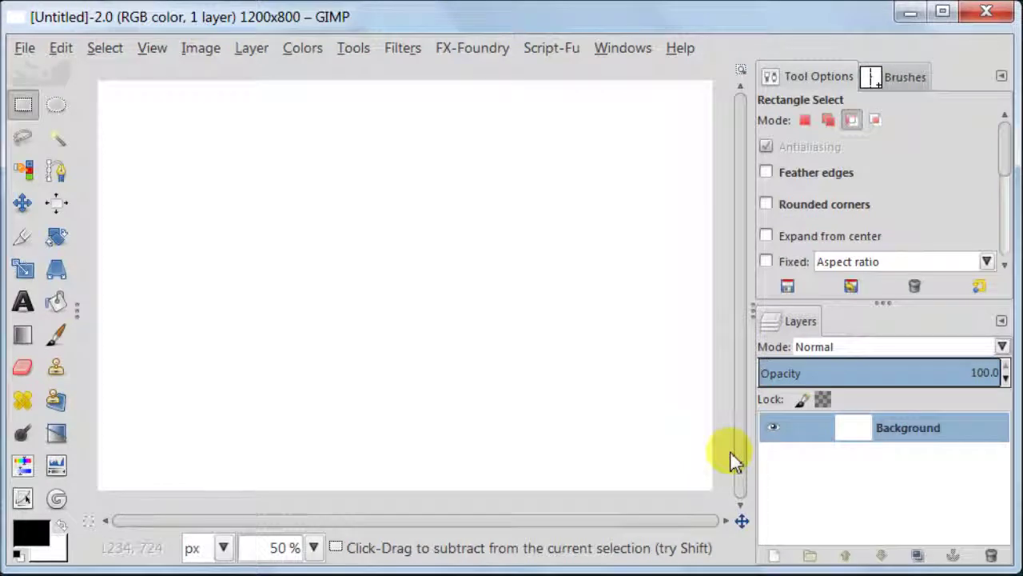
- Draw a text box across the canvas with the Text tool
left_click(22, 303)
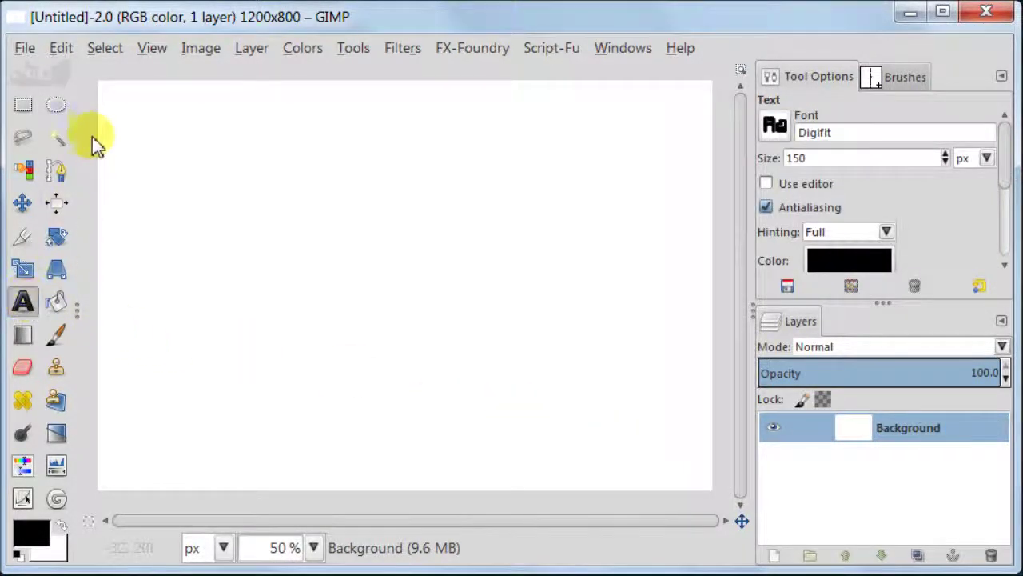
left_click_drag(99, 86, 713, 494)
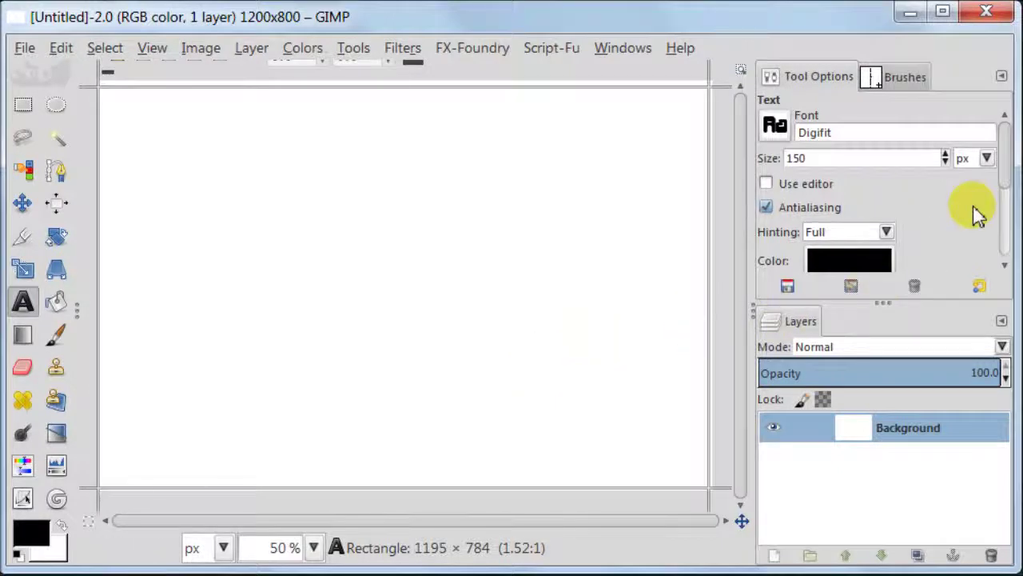
scroll(1007, 184, "down", 2)
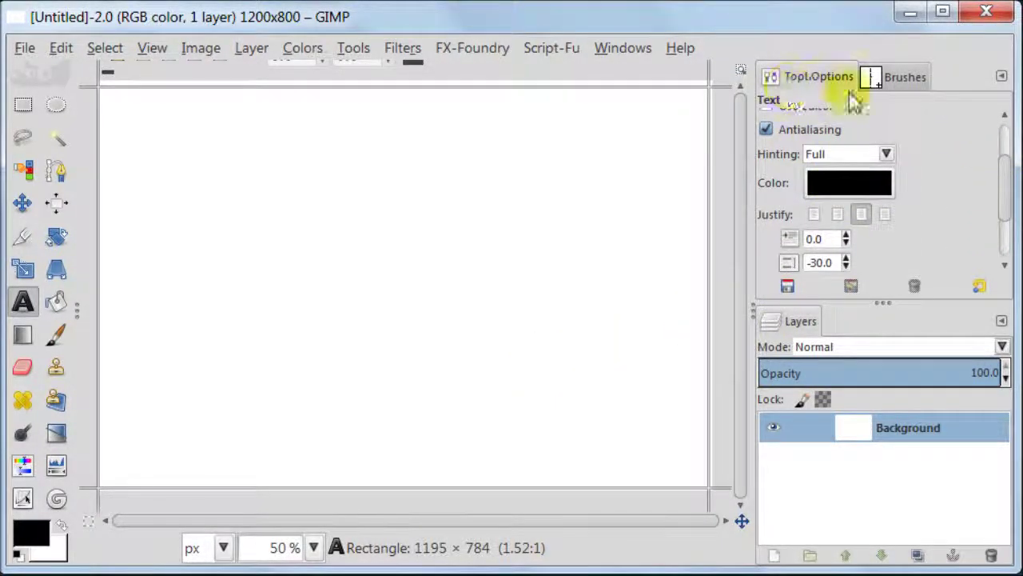
- Set the text colour to red db0000 and check the Digifit font at size 150
left_click(850, 183)
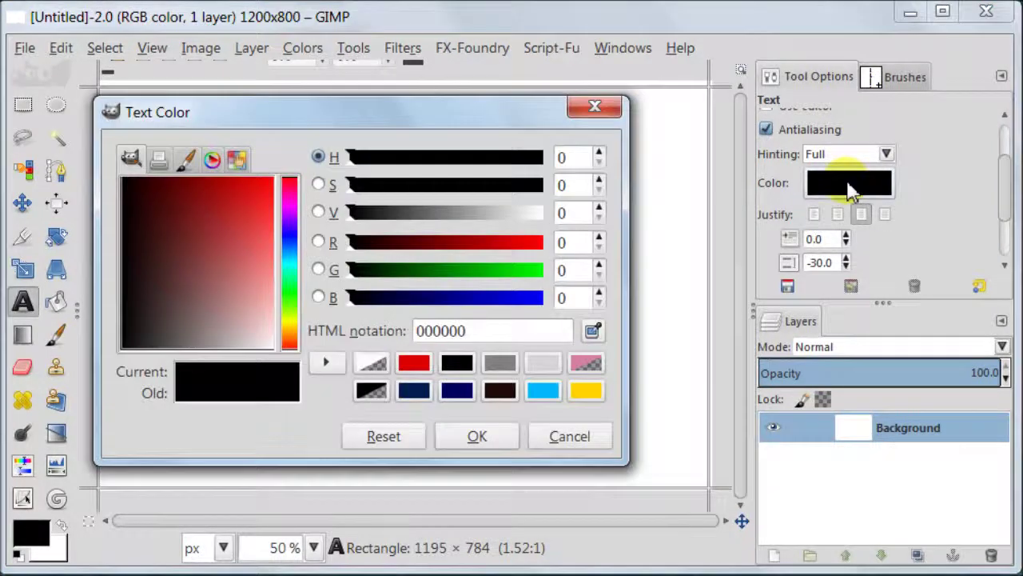
left_click(423, 370)
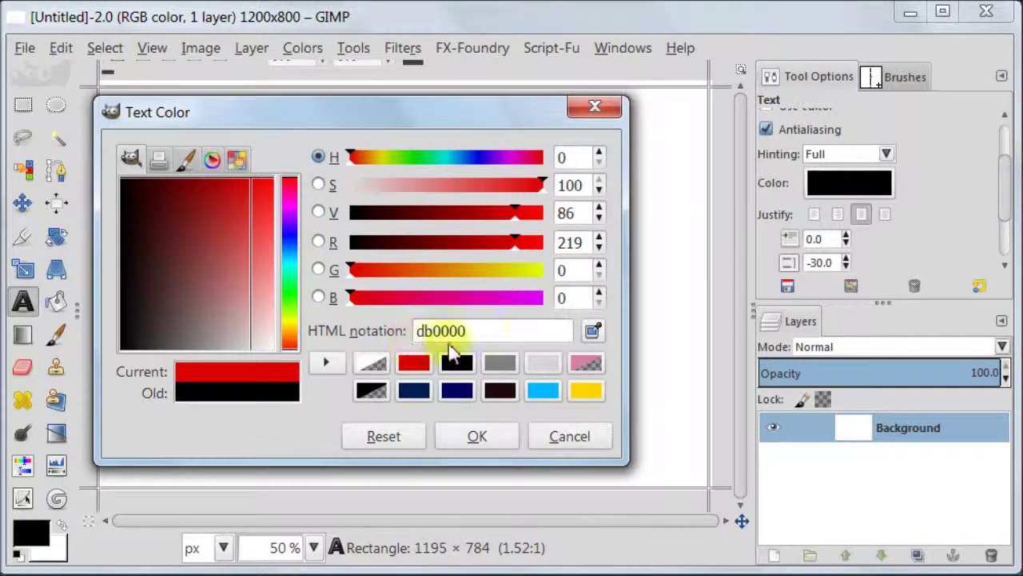
left_click(494, 436)
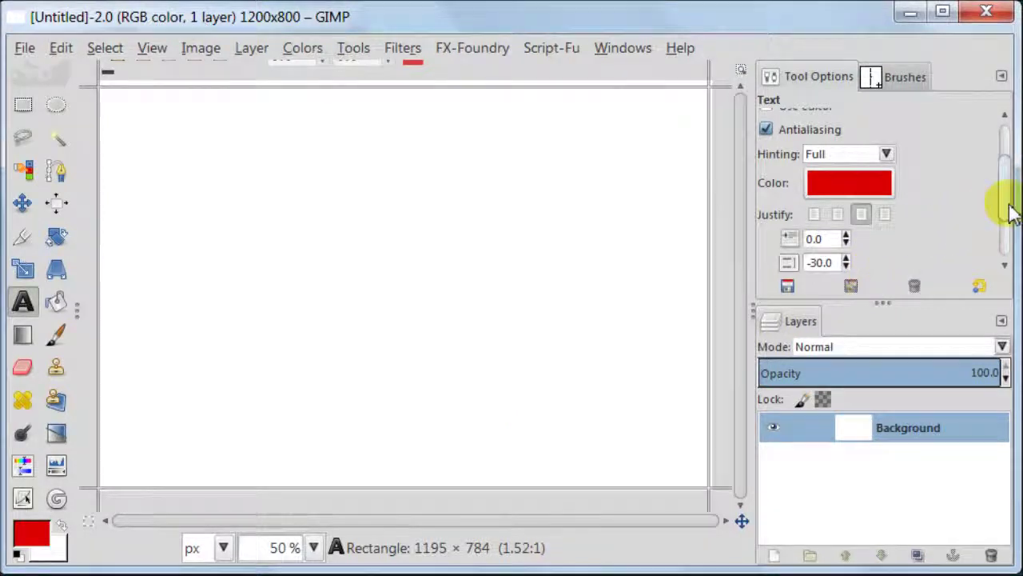
left_click_drag(1010, 212, 1005, 155)
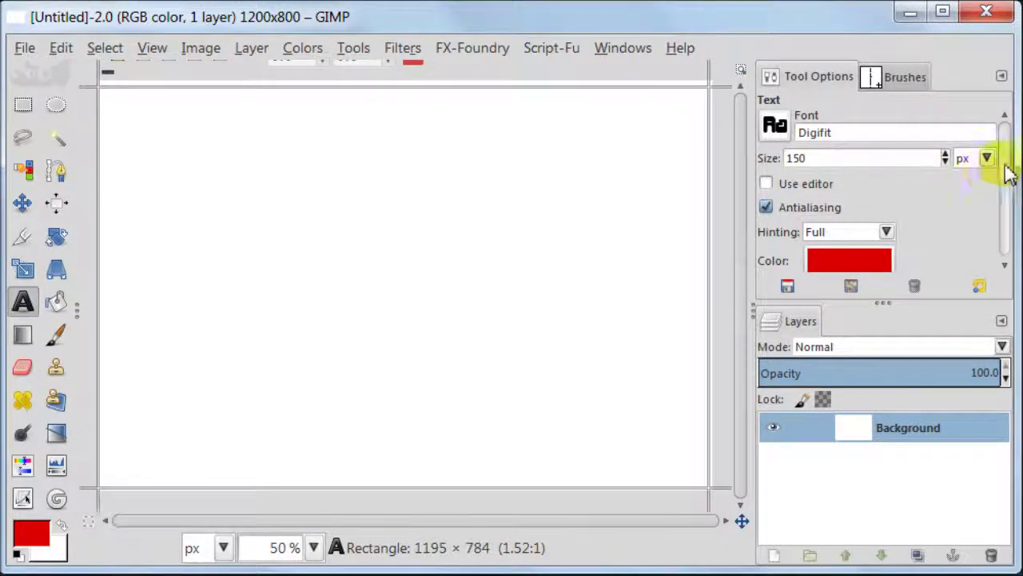
left_click_drag(1001, 160, 1006, 244)
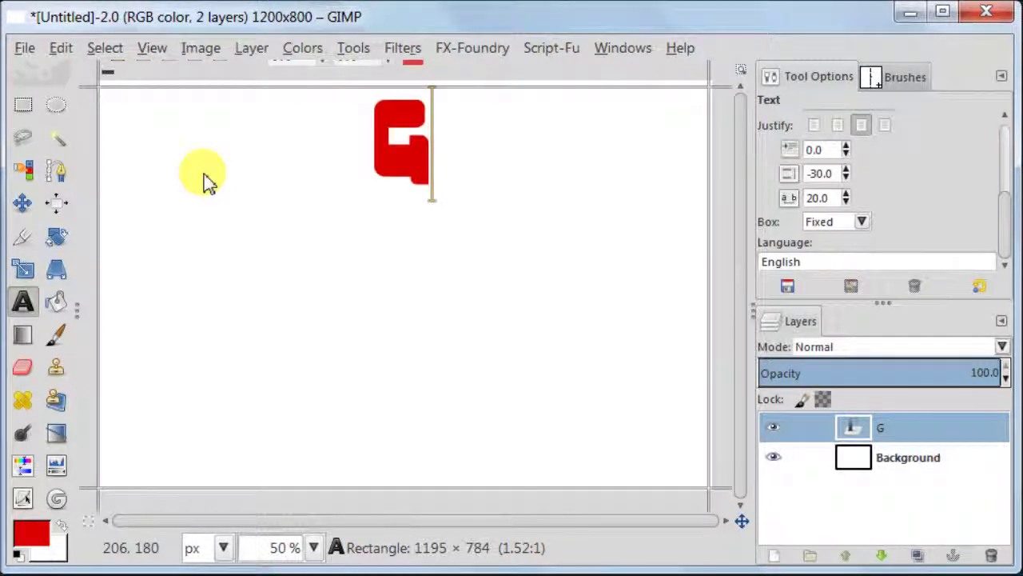
- Type 'Game' and 'World' on two lines and drag the text down to centre it
type("ame")
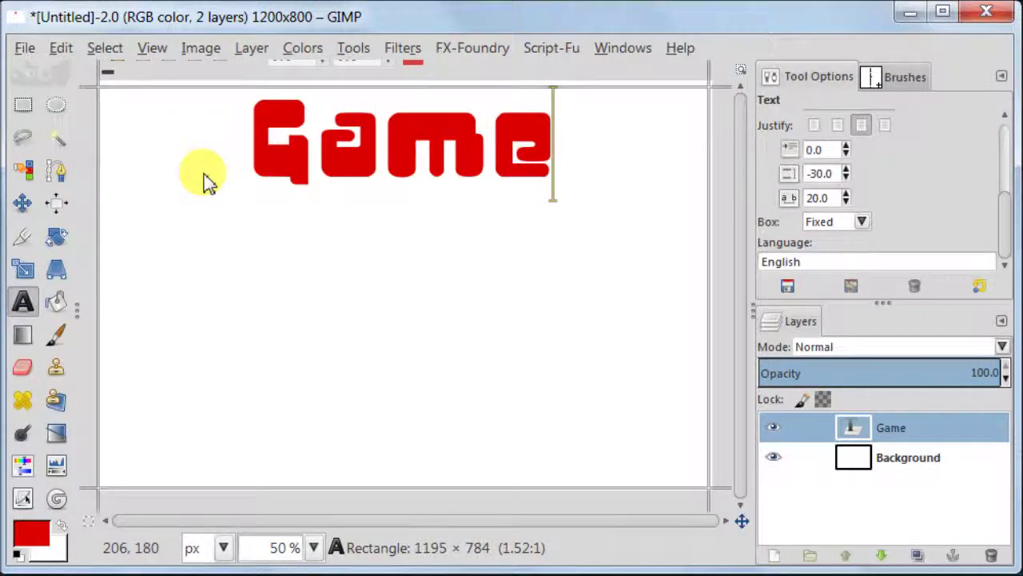
key("Return")
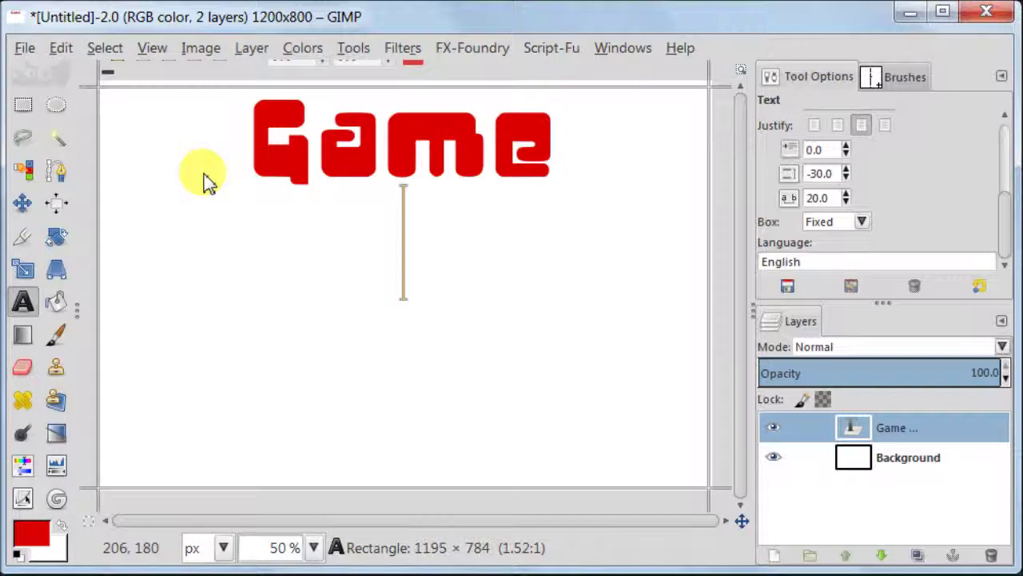
type("World")
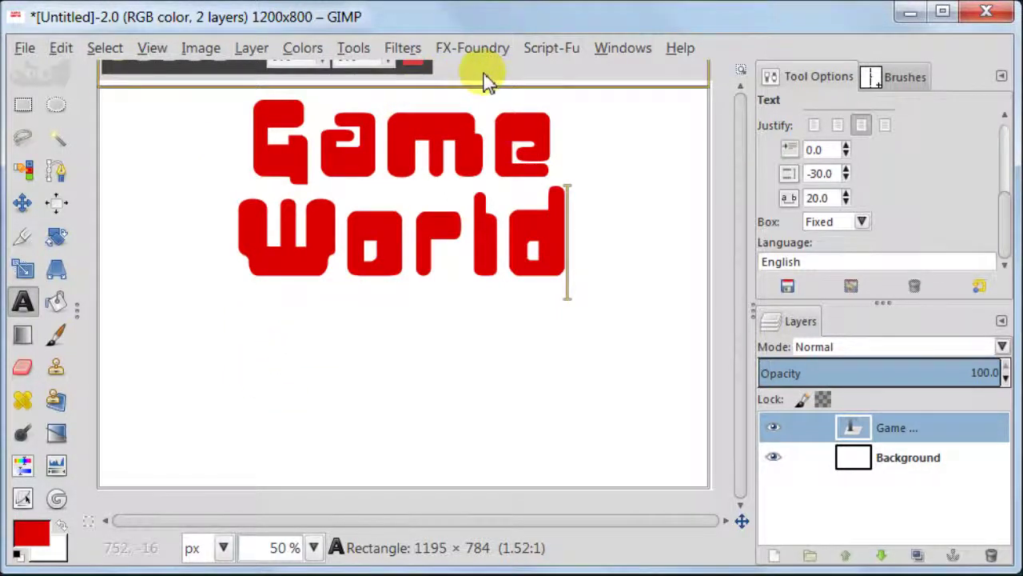
left_click_drag(485, 76, 548, 137)
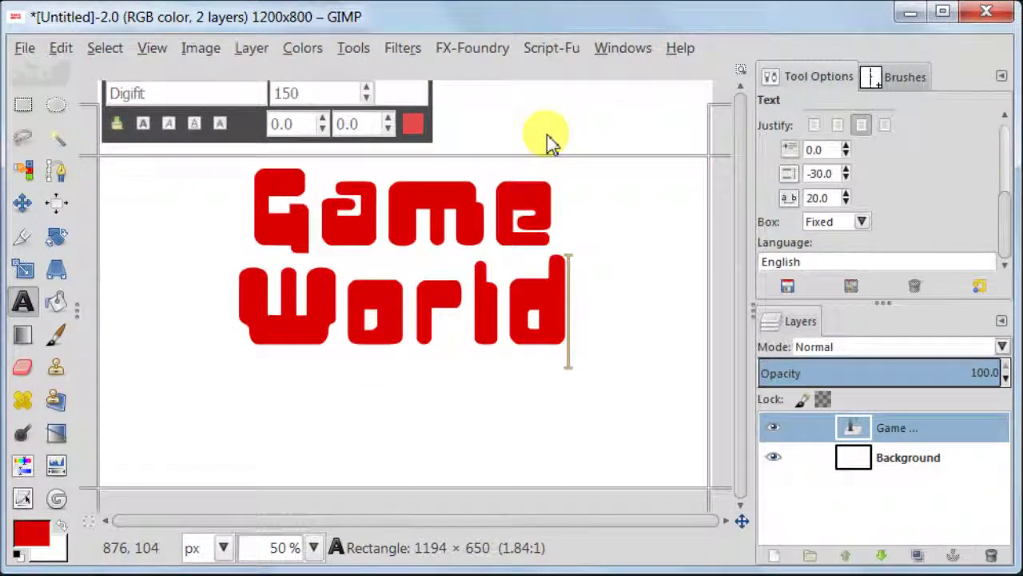
left_click_drag(548, 142, 550, 152)
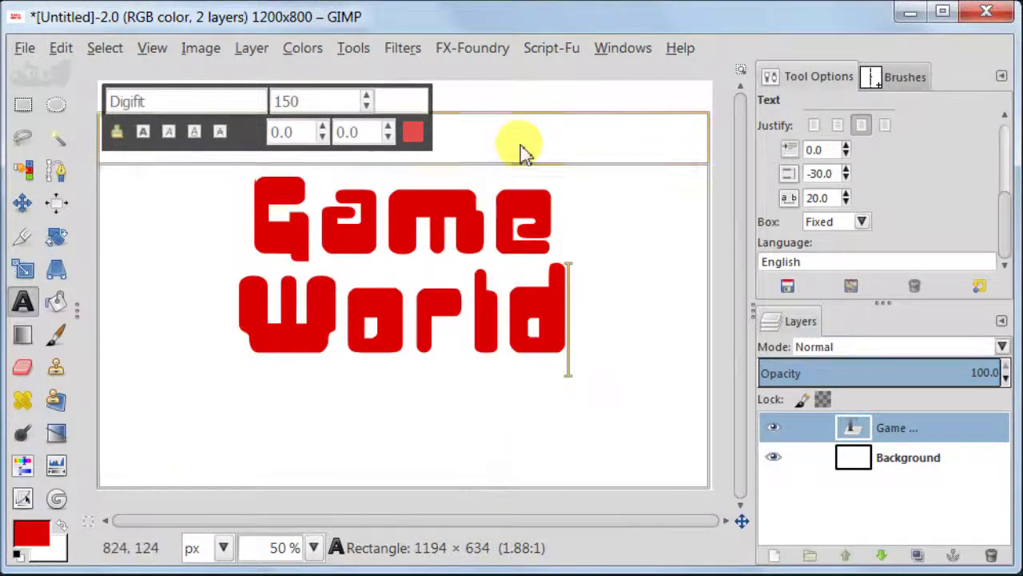
left_click_drag(523, 152, 526, 162)
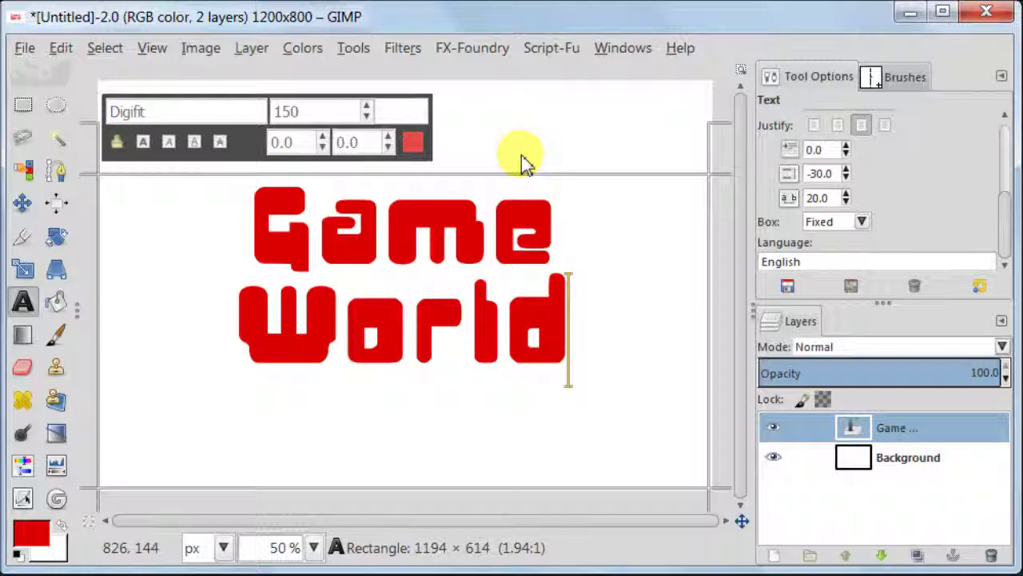
left_click(22, 106)
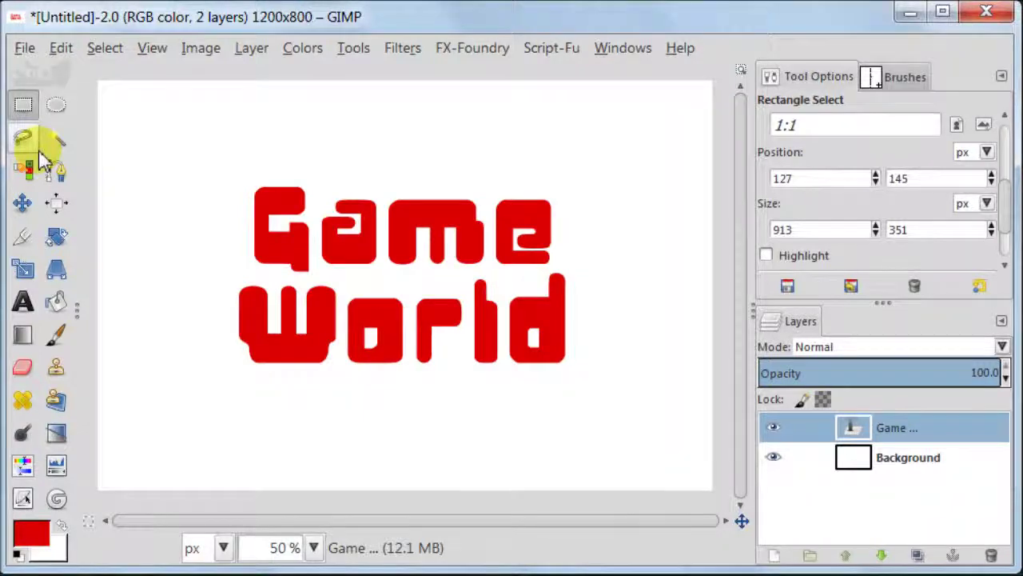
- Resize the Game World text layer to the full 1200×800 image and start a new layer
left_click(254, 51)
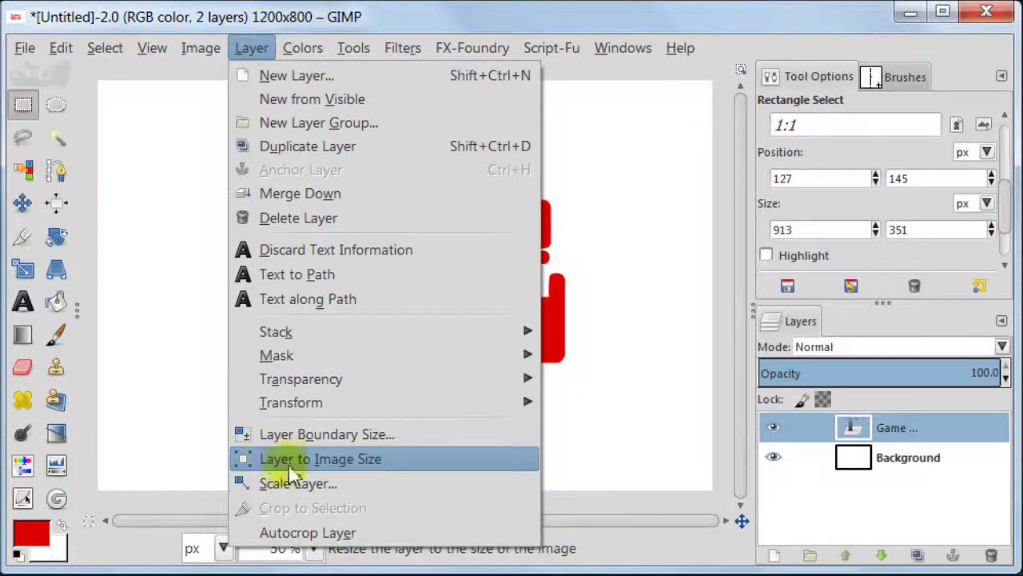
left_click(453, 458)
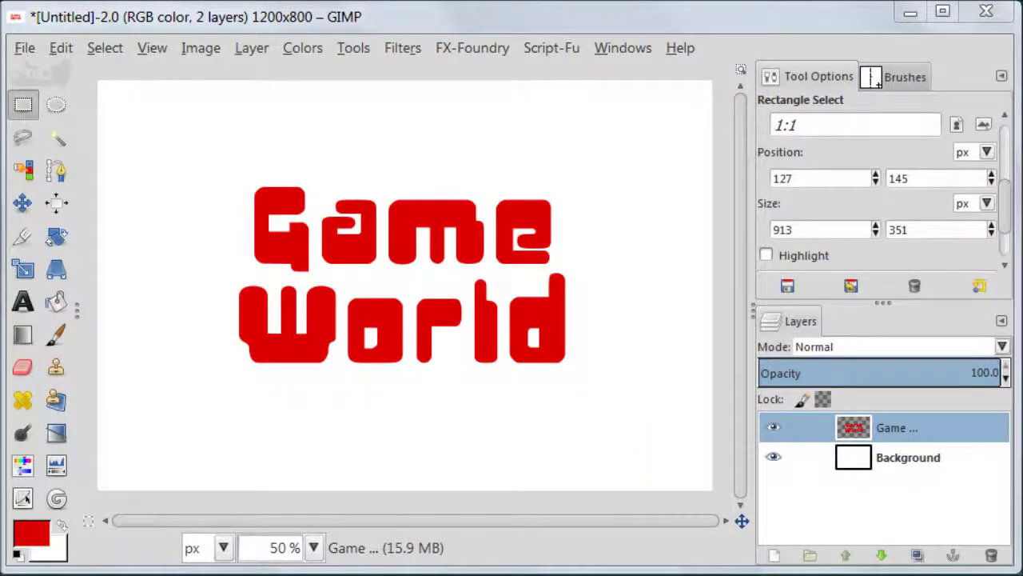
left_click(773, 556)
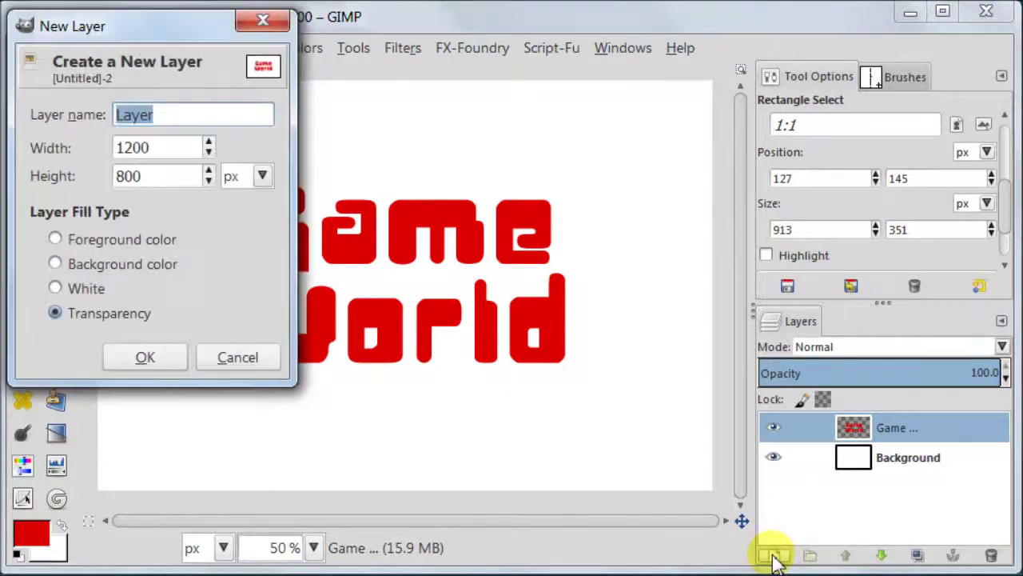
- Add a transparent layer and load the Game World letters as a selection
left_click(171, 361)
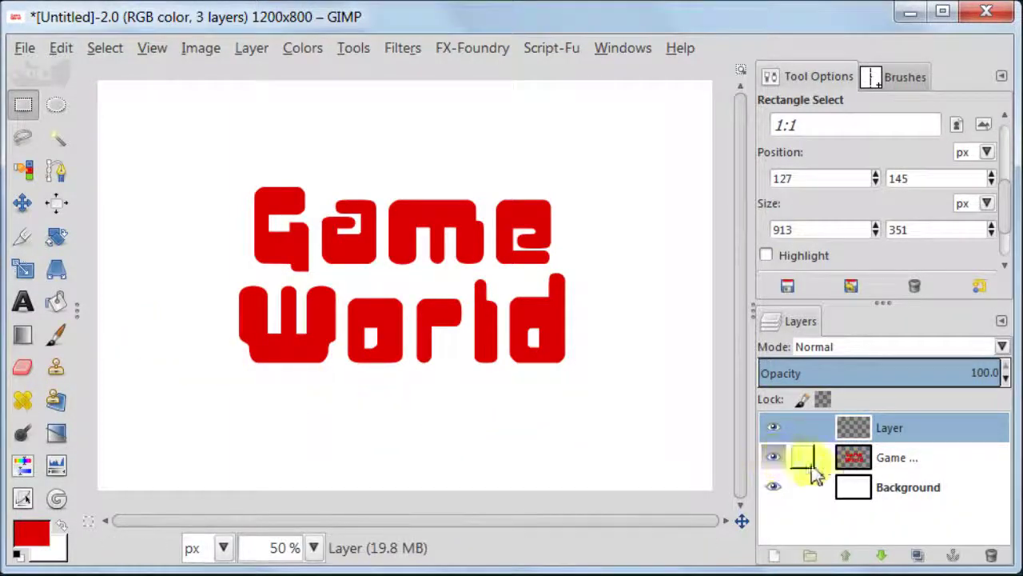
left_click(864, 466)
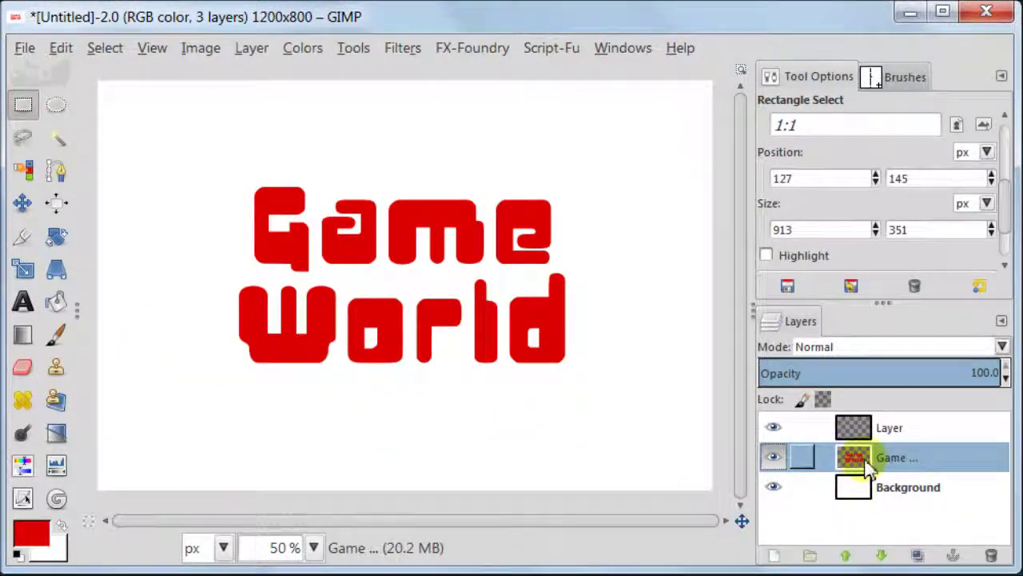
right_click(866, 467)
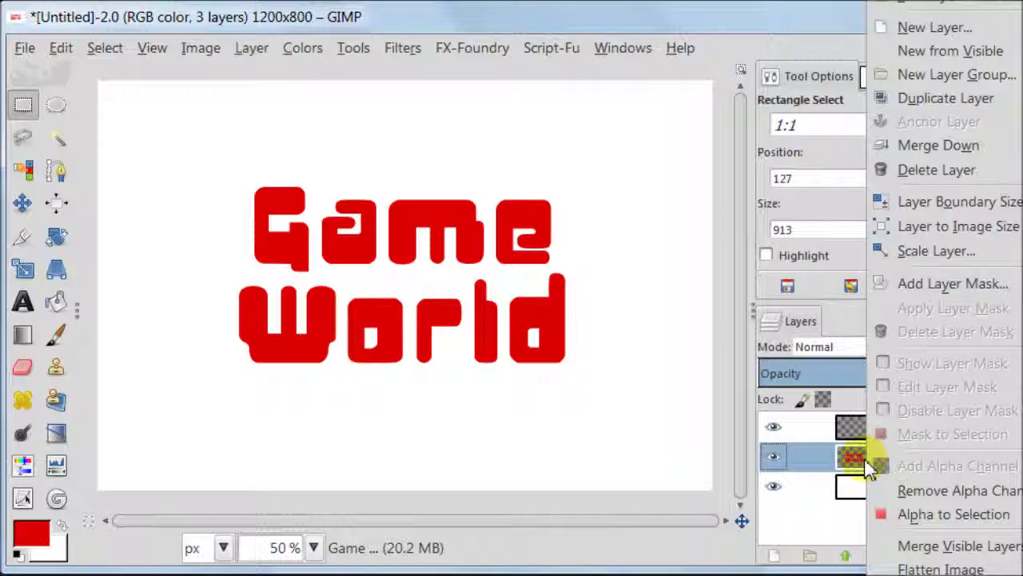
left_click(965, 513)
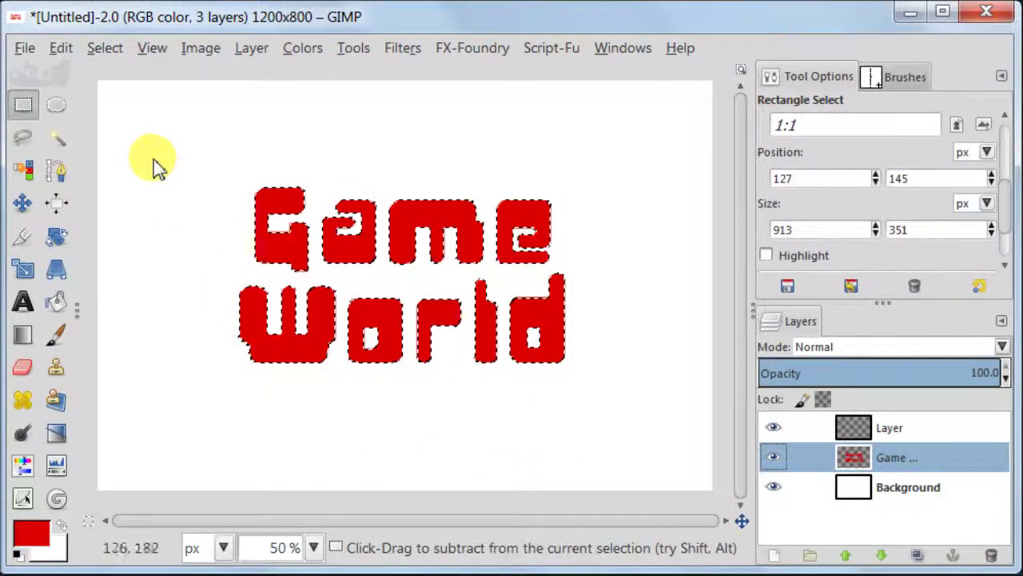
- Grow the letter selection outward by 12 px
left_click(64, 54)
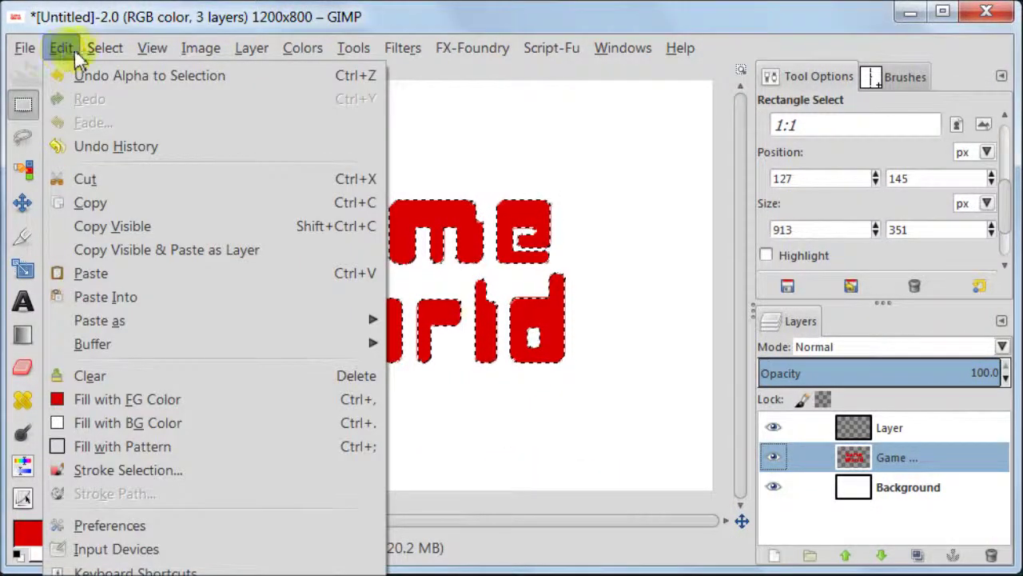
left_click(98, 53)
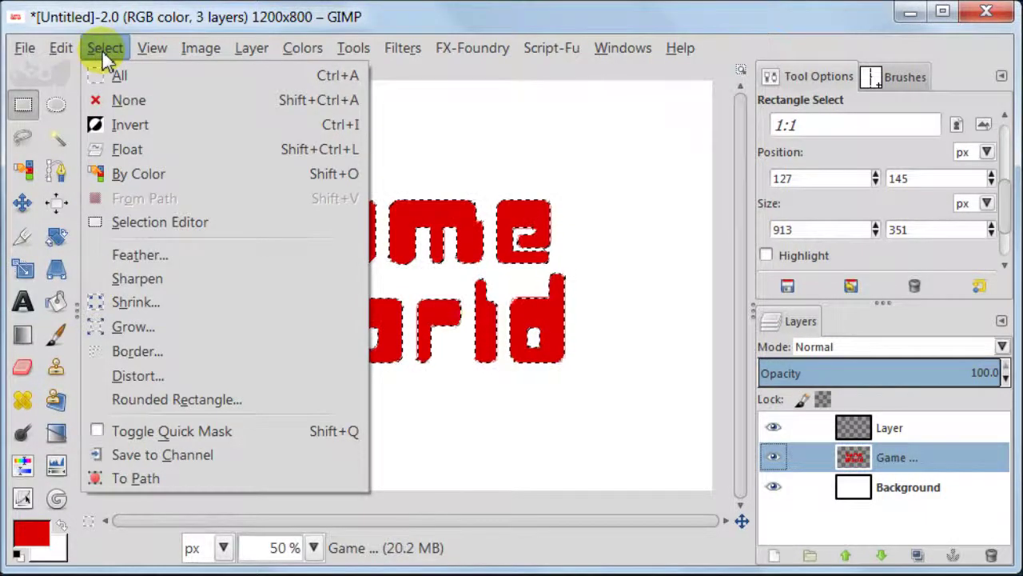
left_click(105, 325)
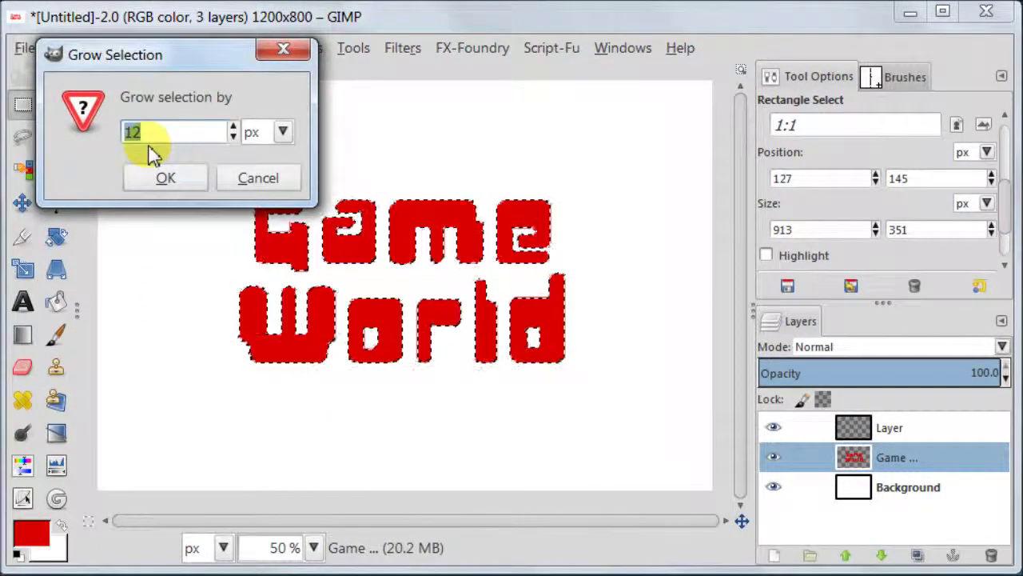
left_click(191, 176)
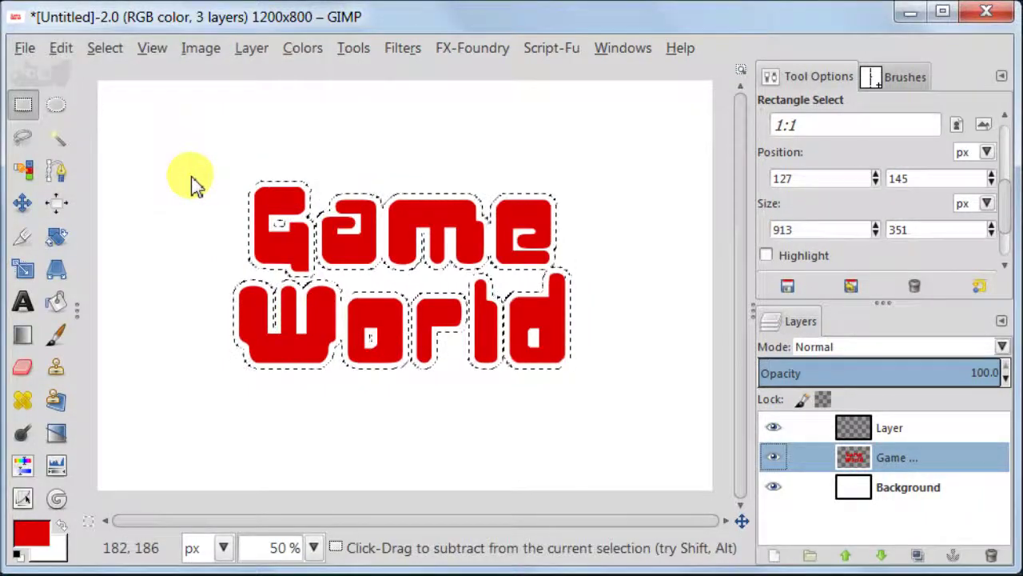
- Make the empty layer active and set the foreground colour to black
left_click(854, 428)
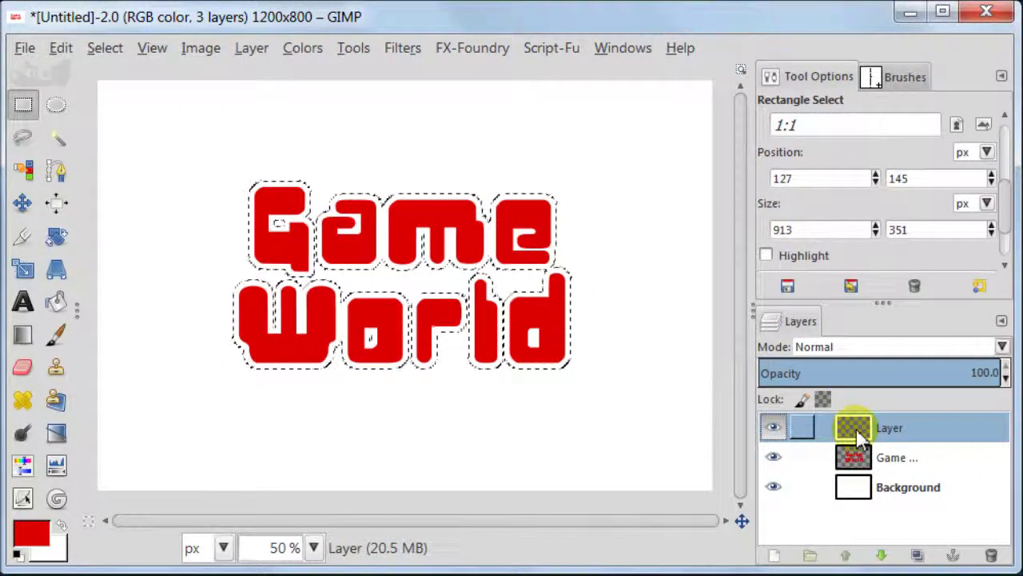
left_click(35, 538)
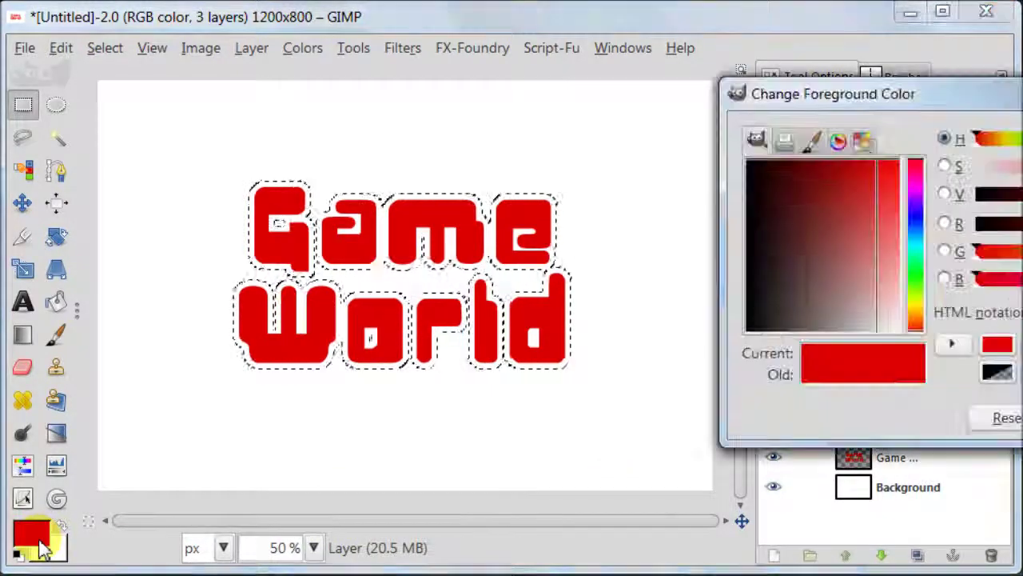
left_click_drag(845, 95, 441, 96)
left_click(680, 344)
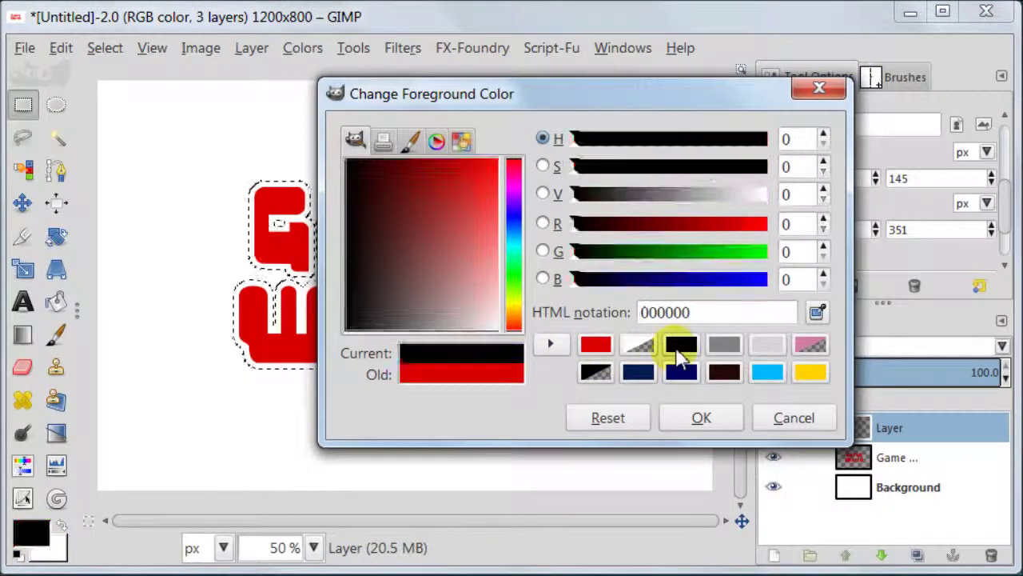
left_click(692, 430)
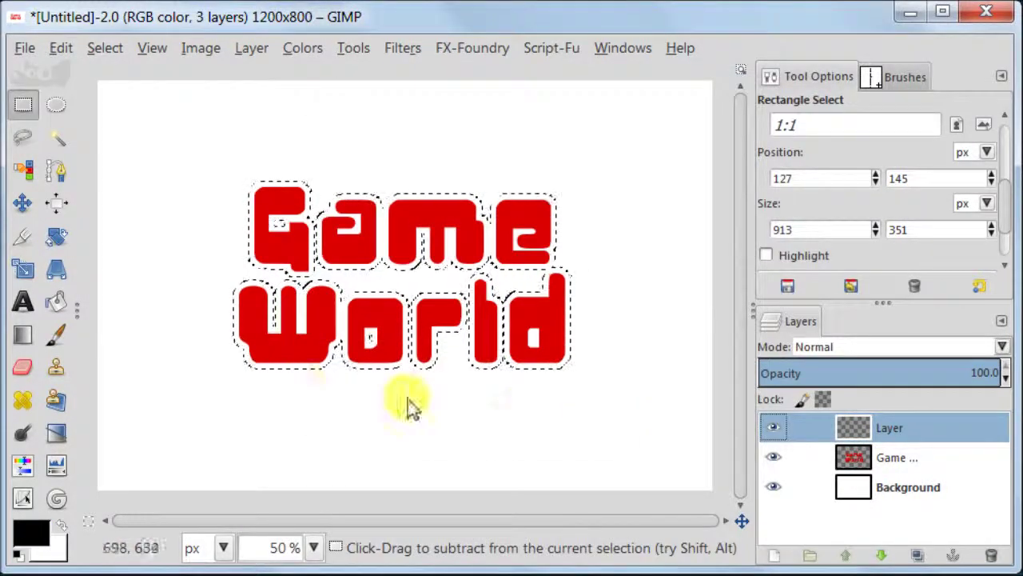
- Bucket-fill the grown selection with black, then deselect
left_click(57, 305)
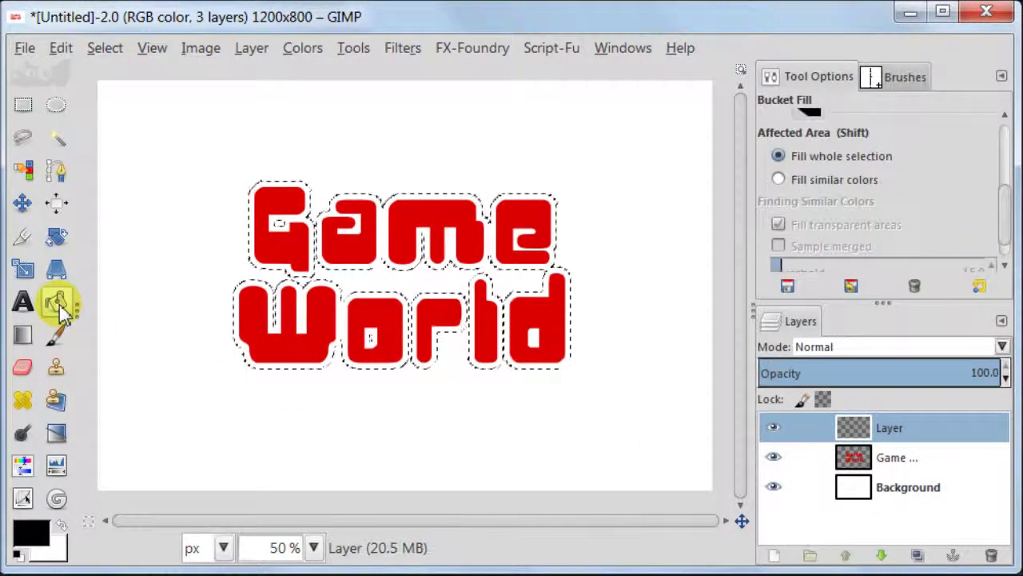
left_click(395, 328)
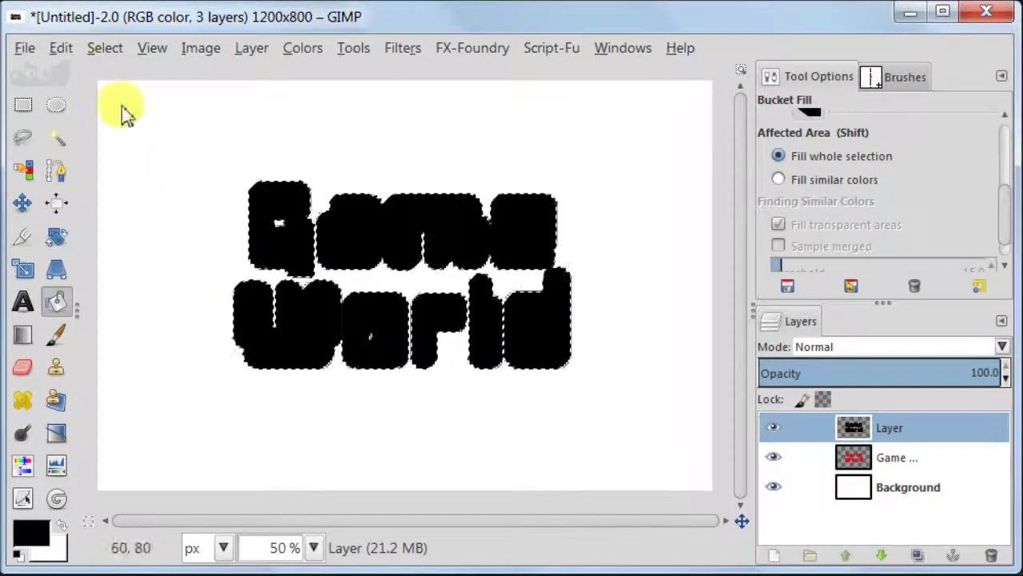
left_click(106, 47)
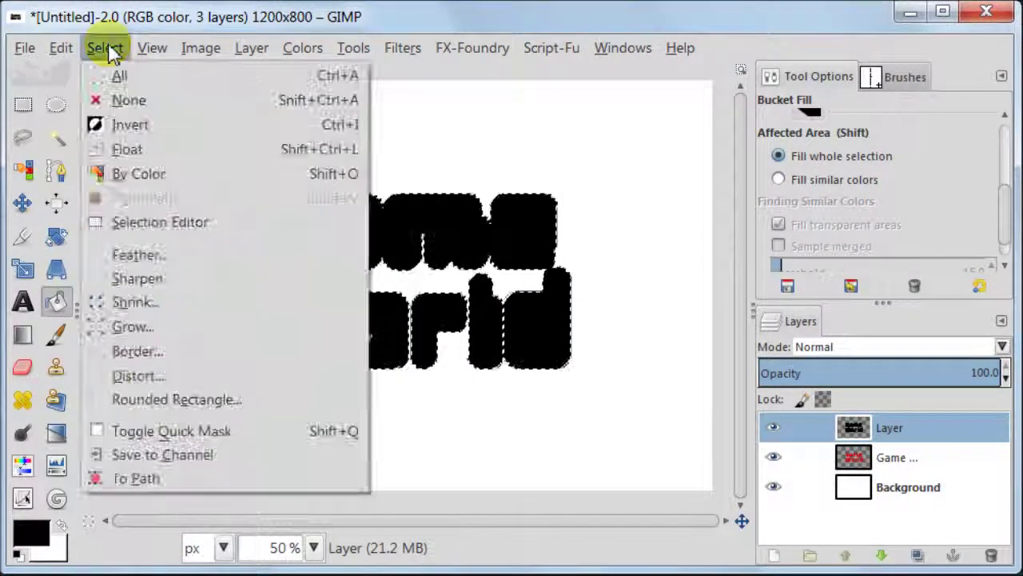
left_click(111, 100)
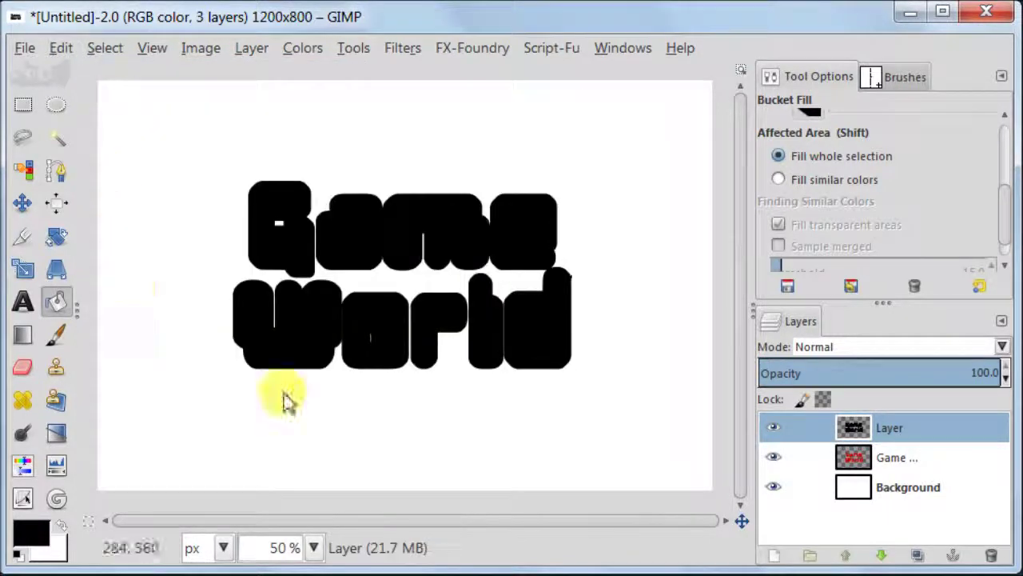
- Lower the black layer beneath the red text and nudge it three pixels down
left_click(884, 556)
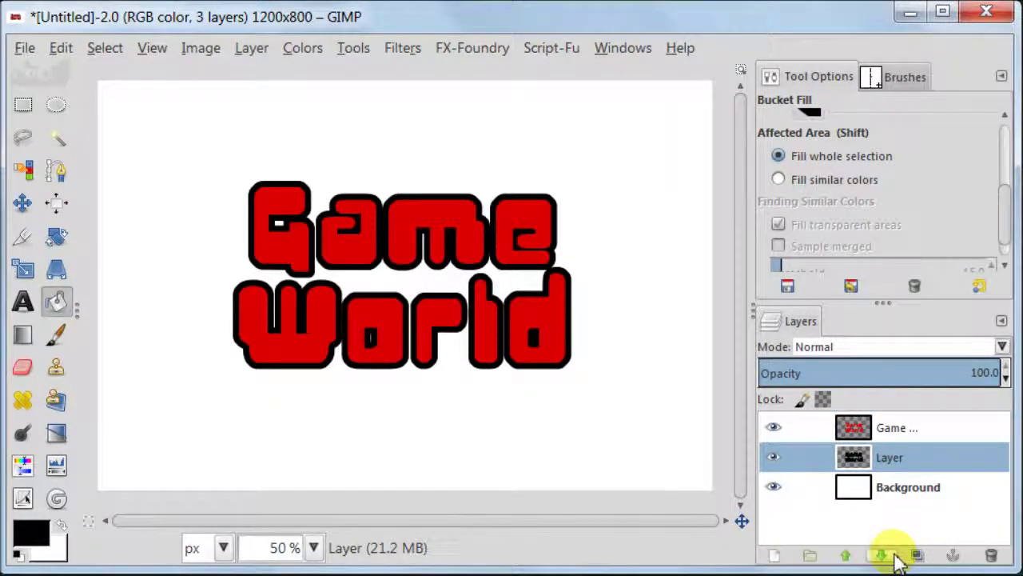
left_click(23, 203)
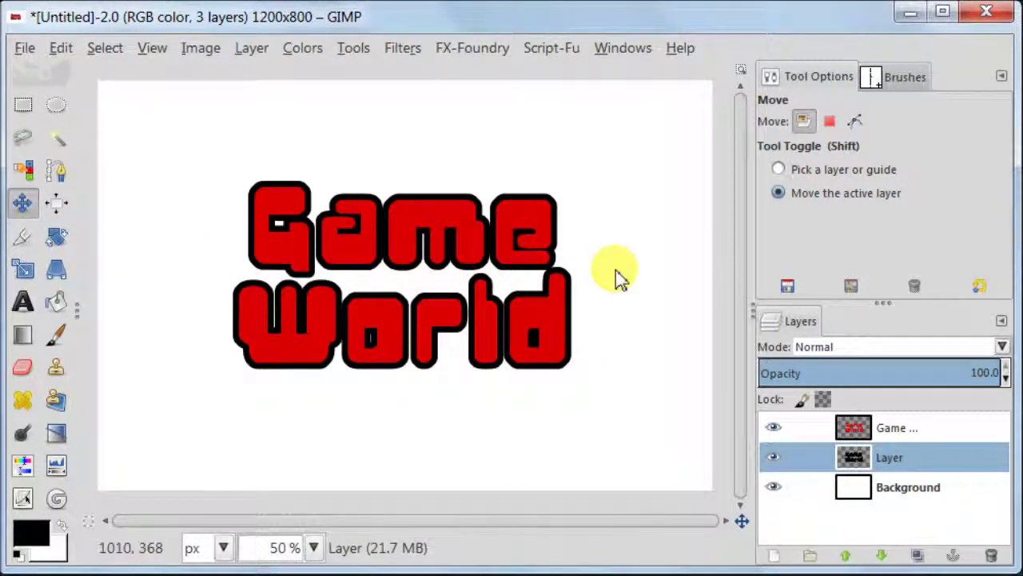
key("Down")
key("Down")
key("Down")
key("Down")
key("Down")
key("Down")
key("Down")
key("Down")
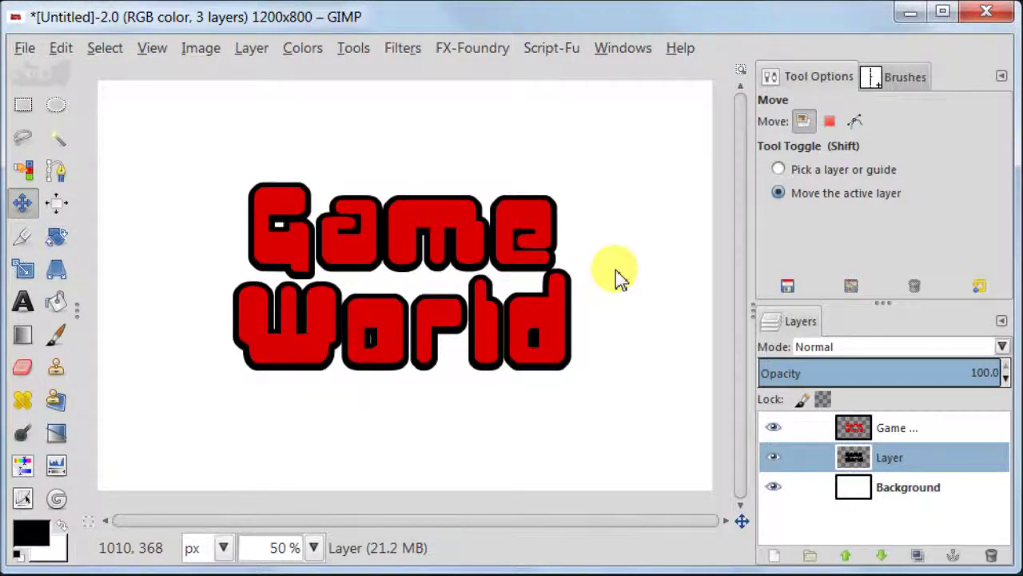
key("Down")
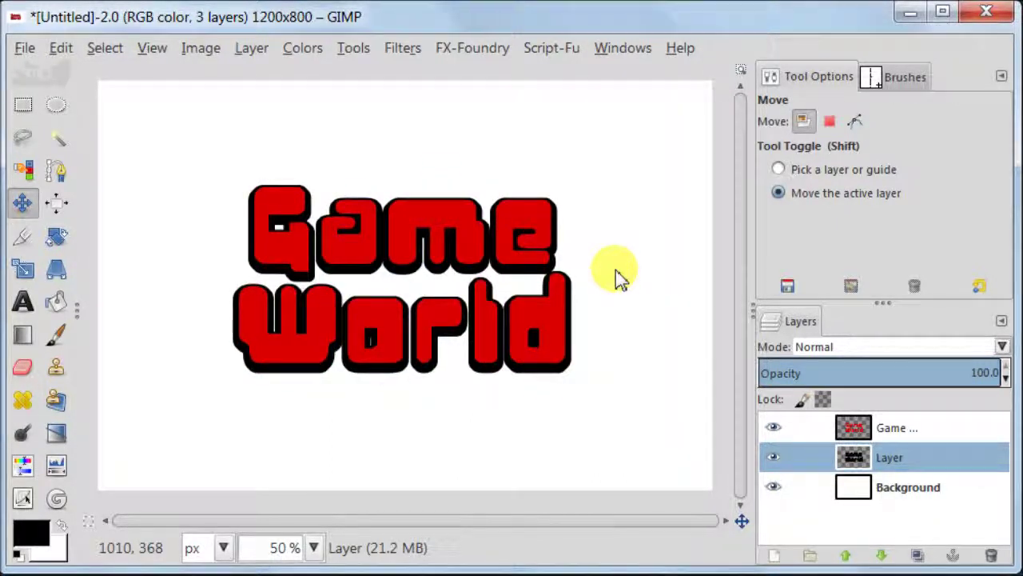
key("Down")
key("Down")
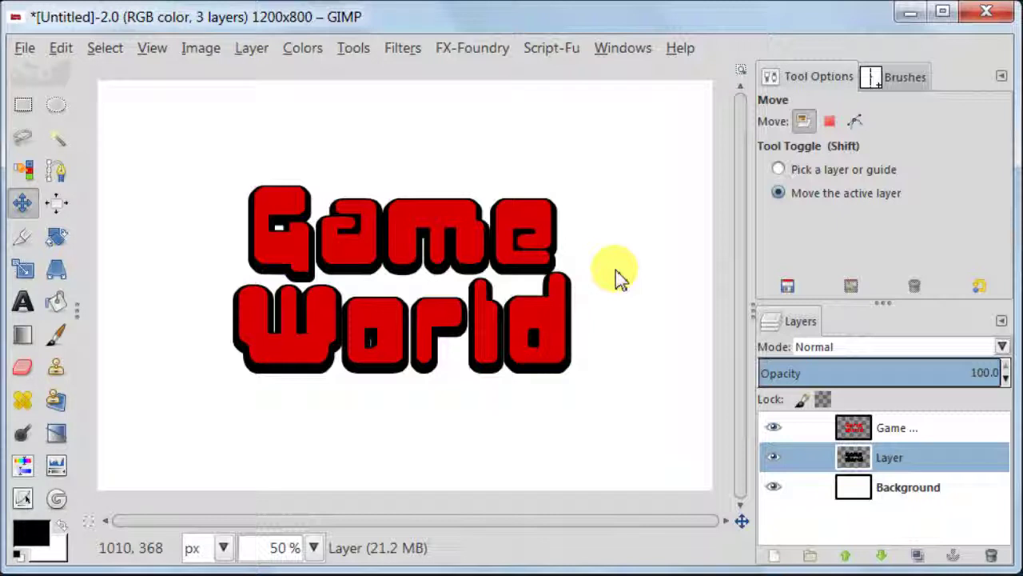
key("Down")
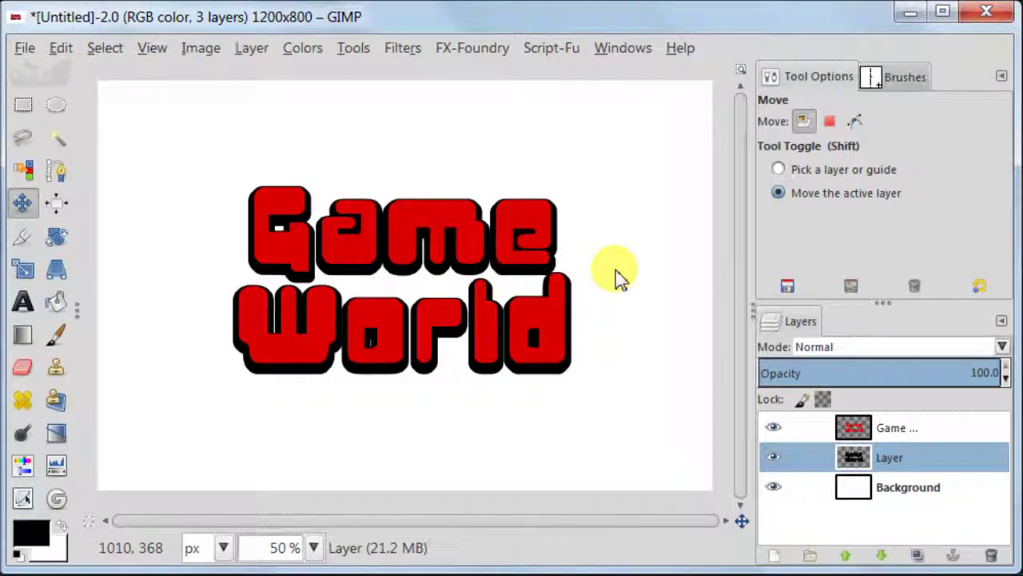
key("Up")
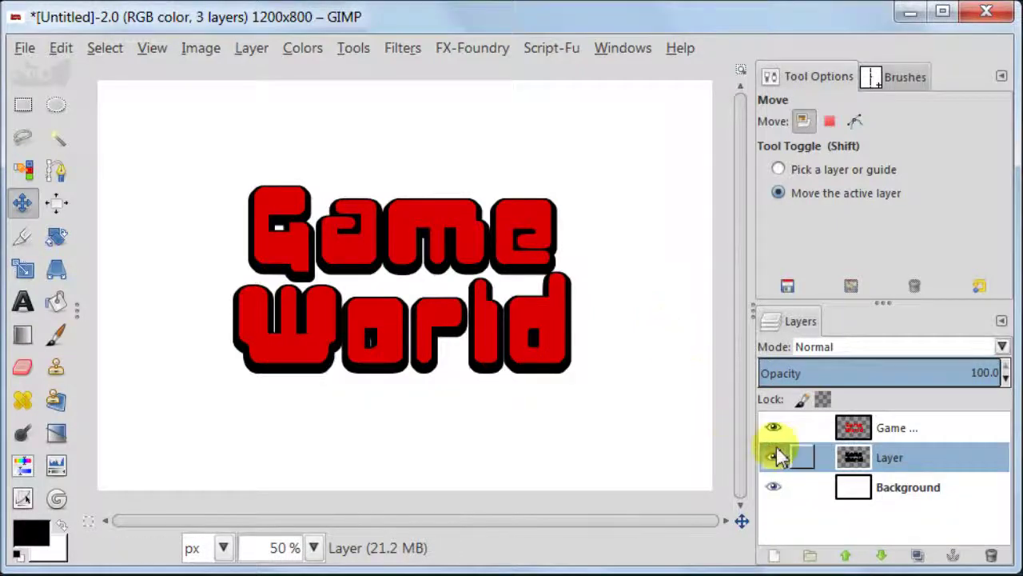
- Select the Game World letter shapes and invert the selection
left_click(854, 428)
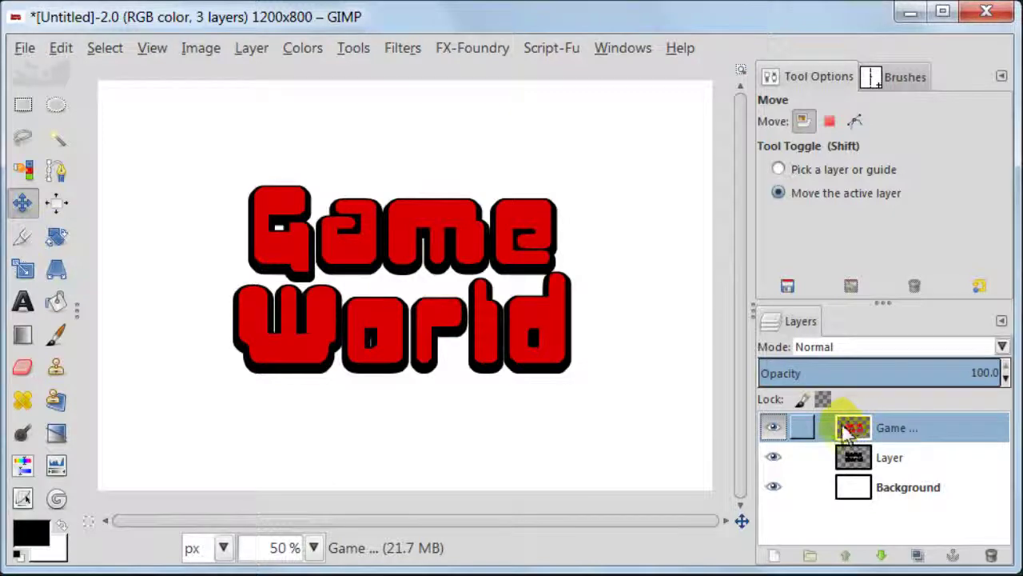
right_click(852, 429)
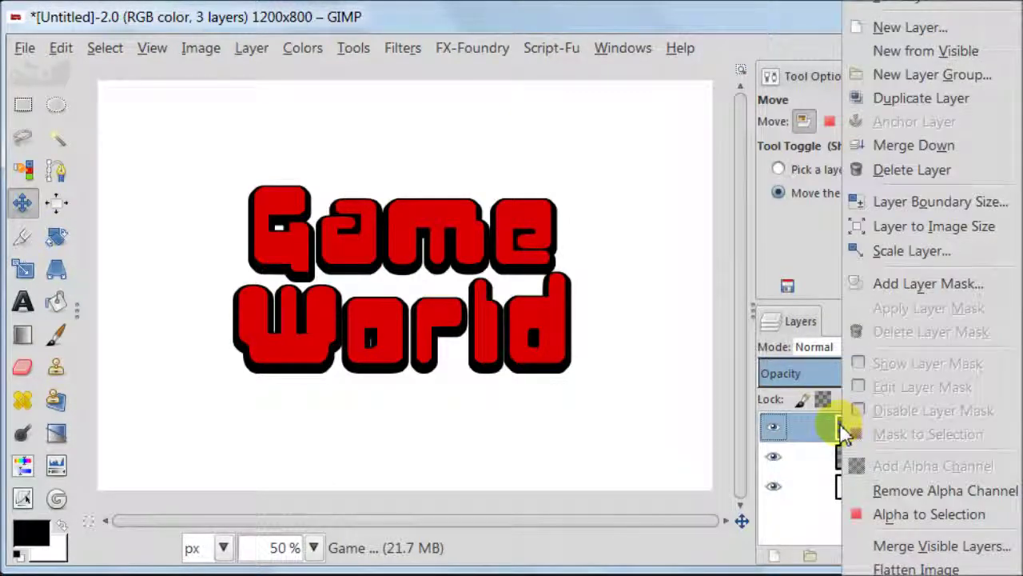
left_click(857, 521)
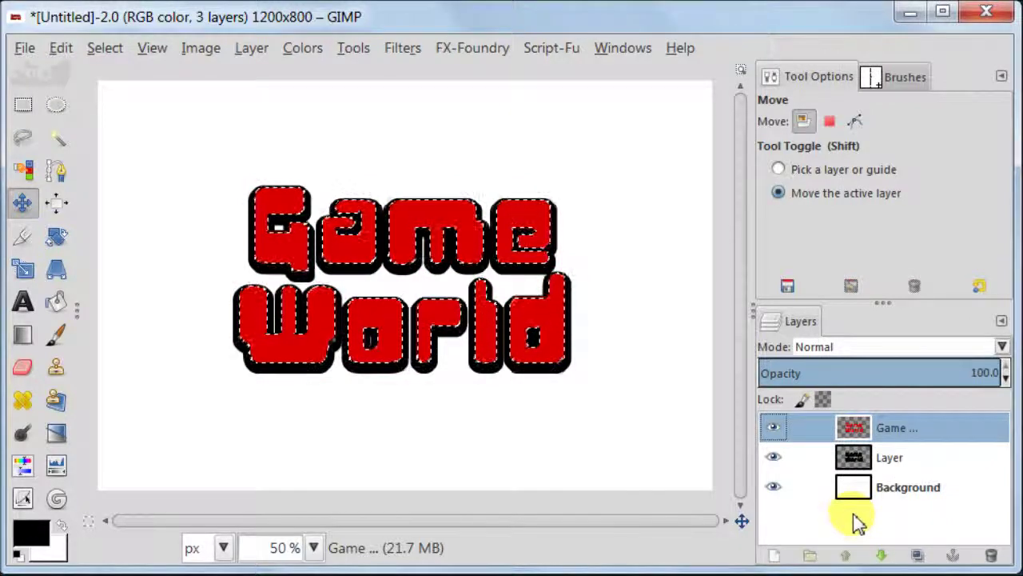
left_click(97, 48)
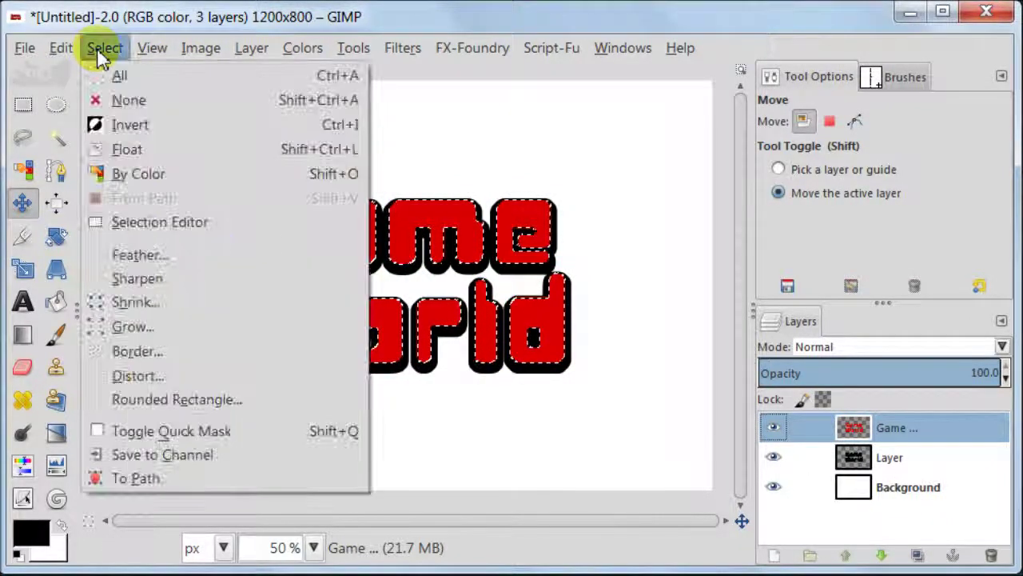
left_click(108, 128)
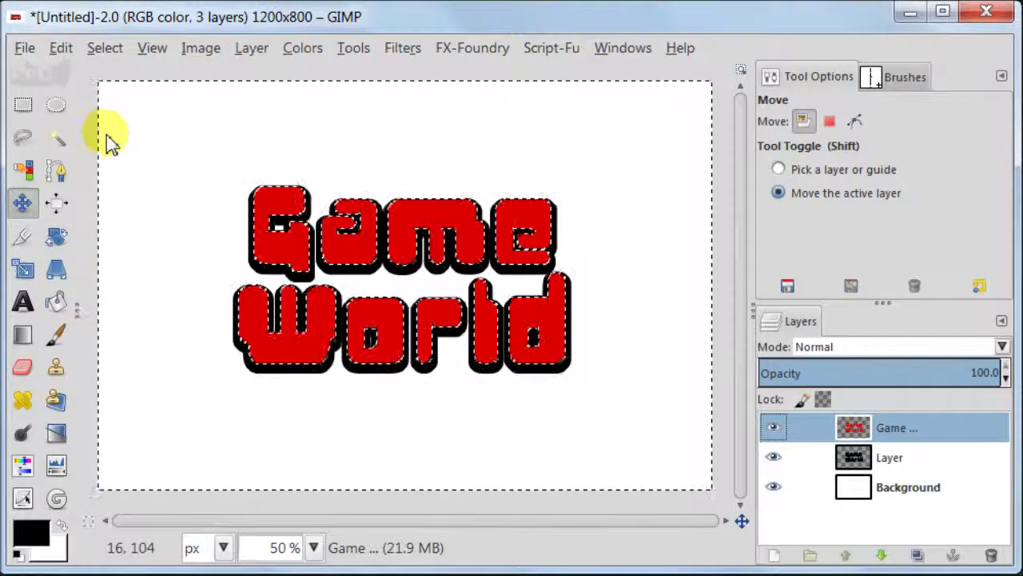
- Apply a white Drop Shadow with offset 3 and blur radius 5
left_click(402, 50)
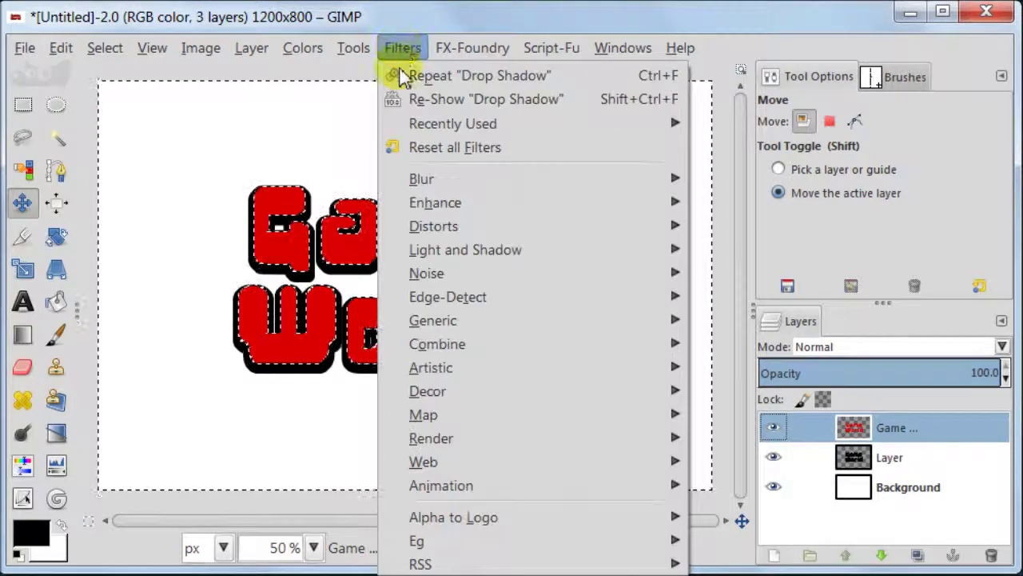
mouse_move(406, 252)
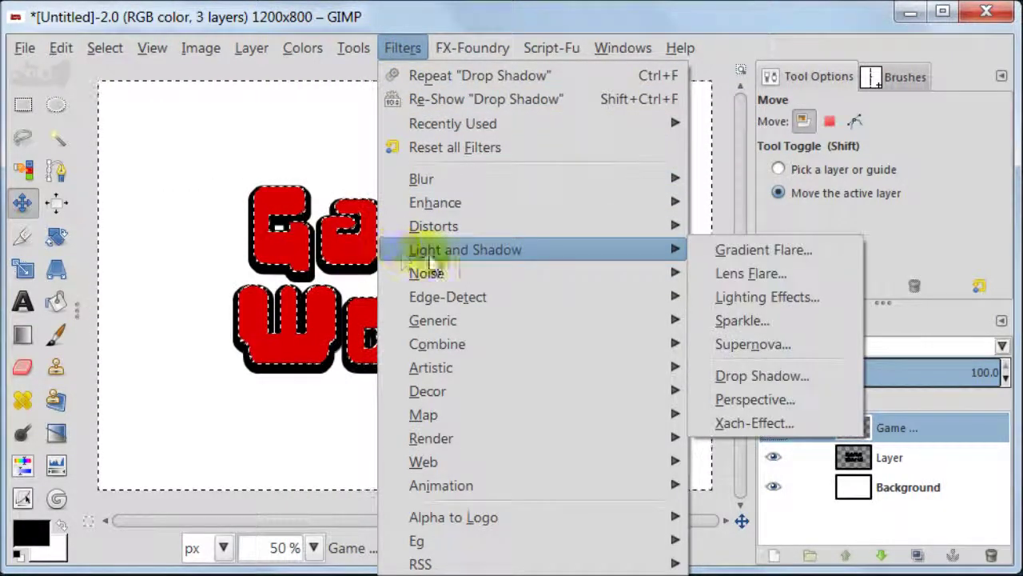
left_click(824, 376)
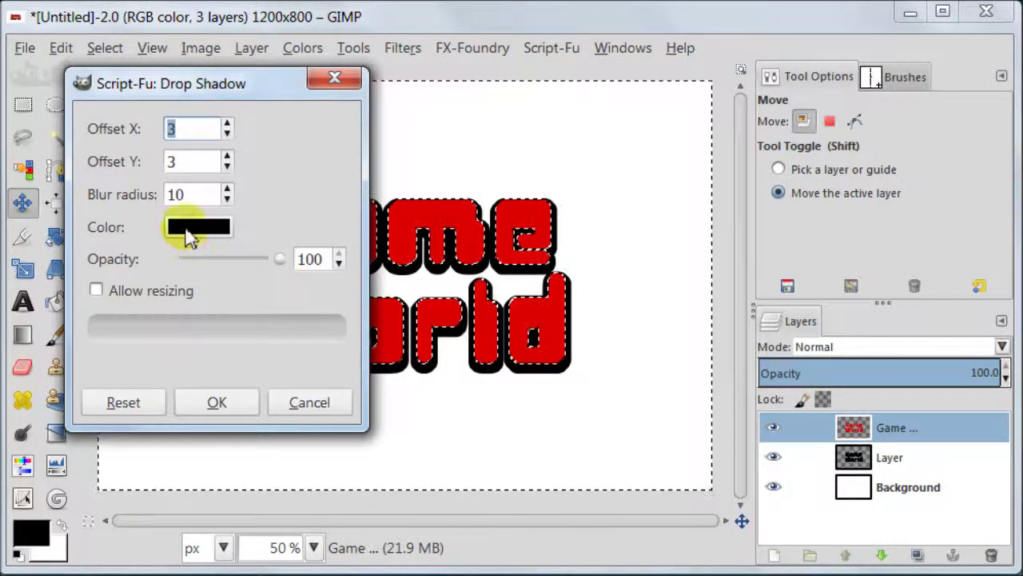
left_click(188, 232)
left_click_drag(235, 290, 316, 355)
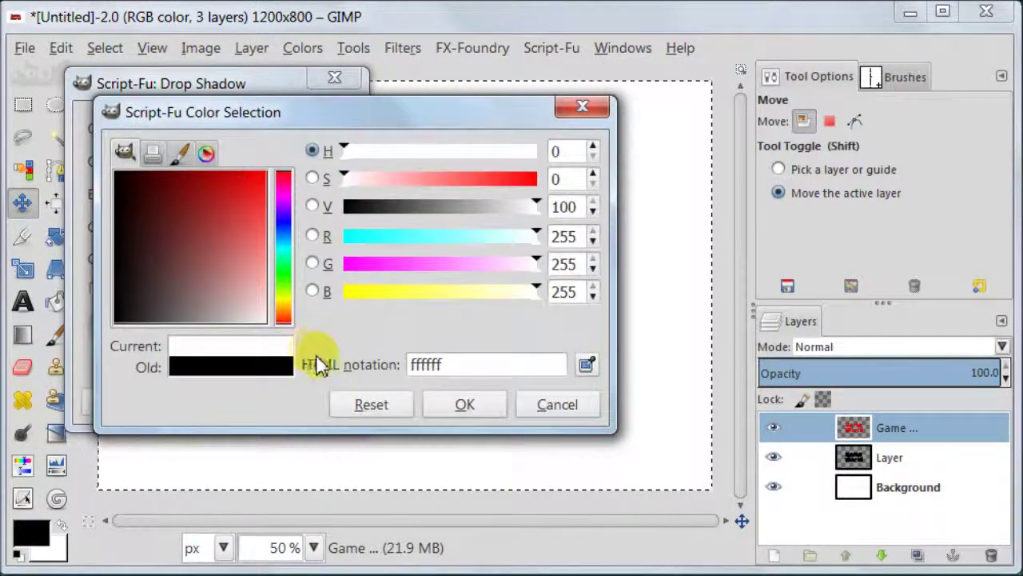
left_click(490, 410)
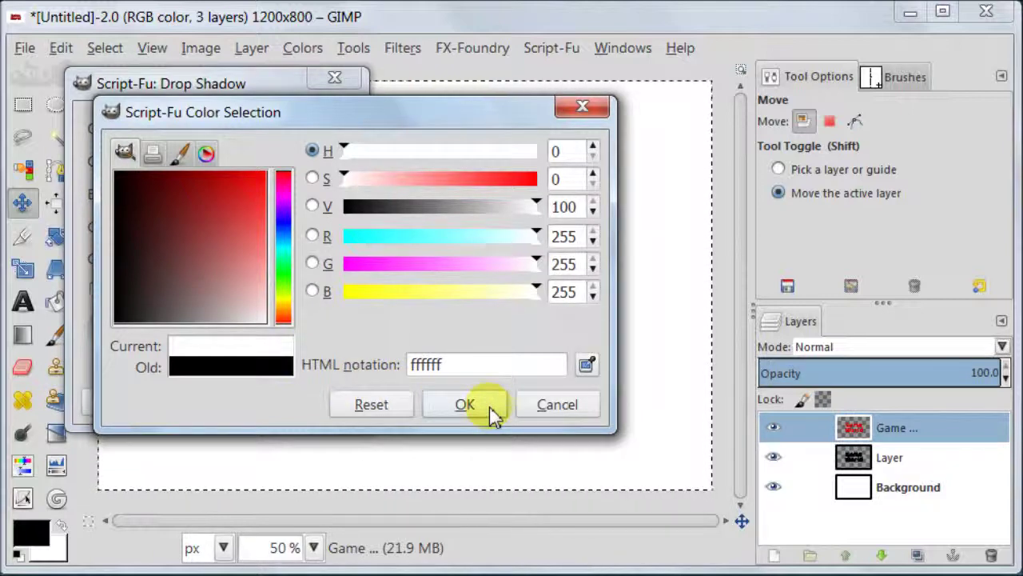
left_click(490, 409)
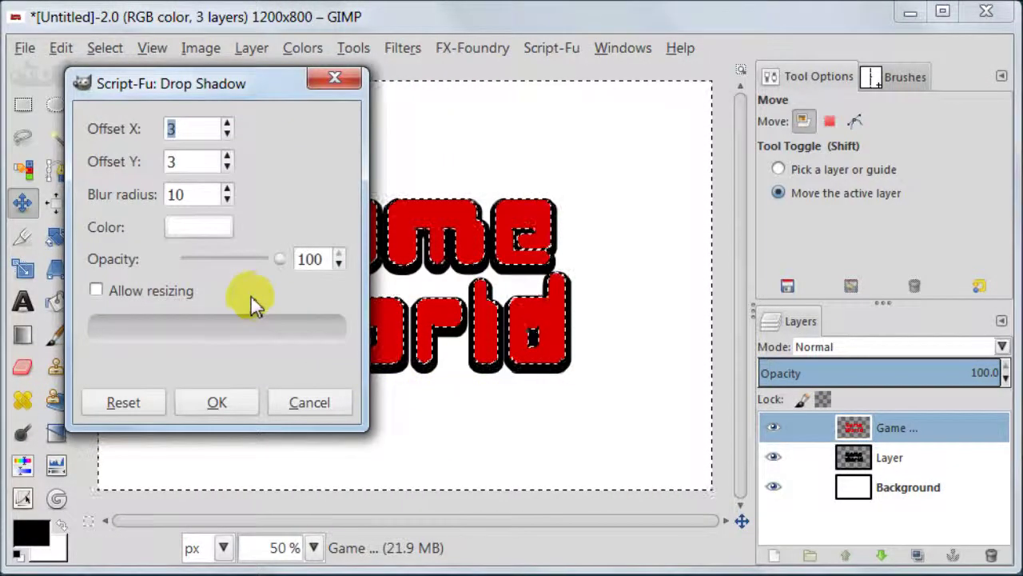
left_click(228, 199)
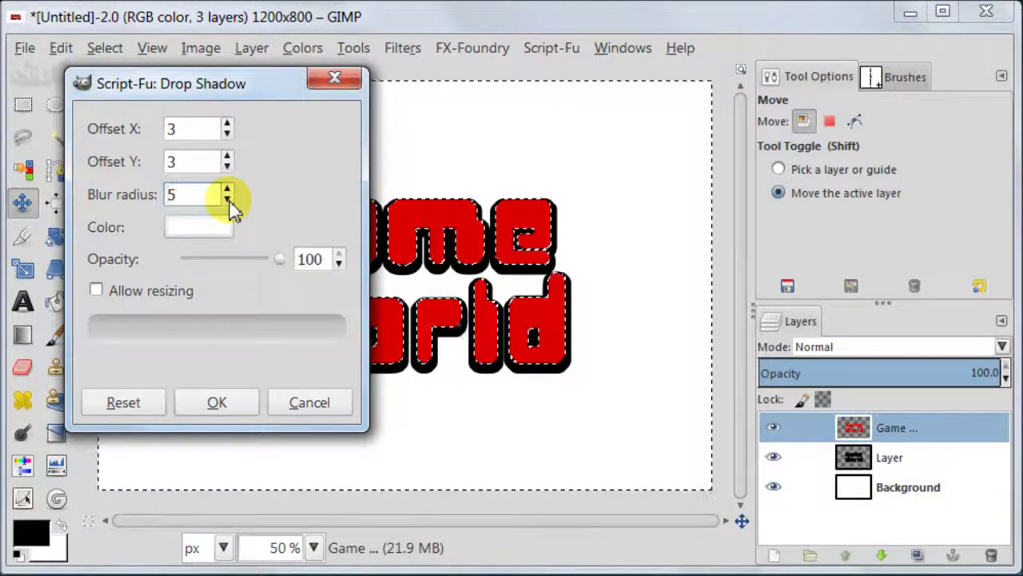
left_click(217, 402)
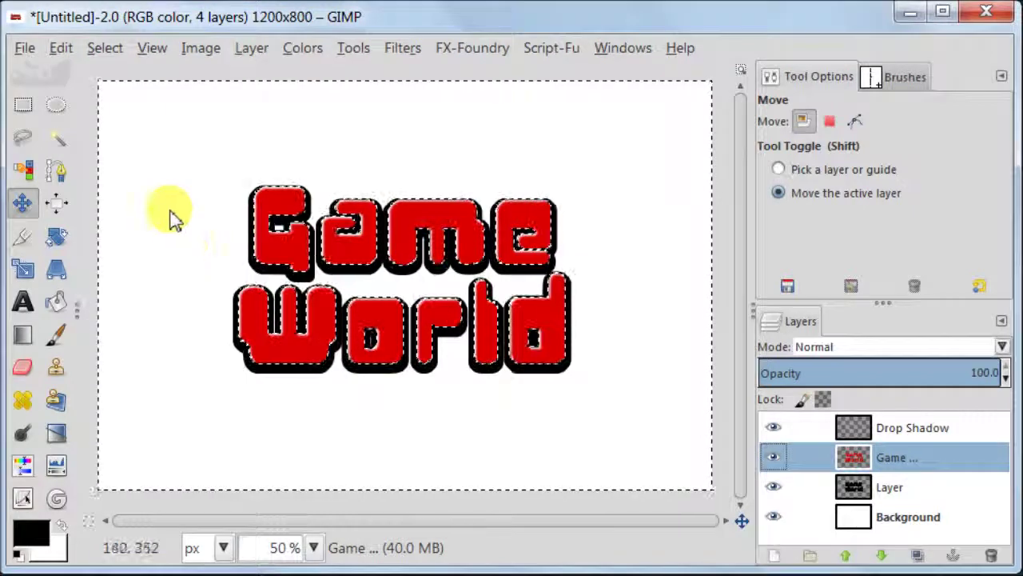
left_click(102, 48)
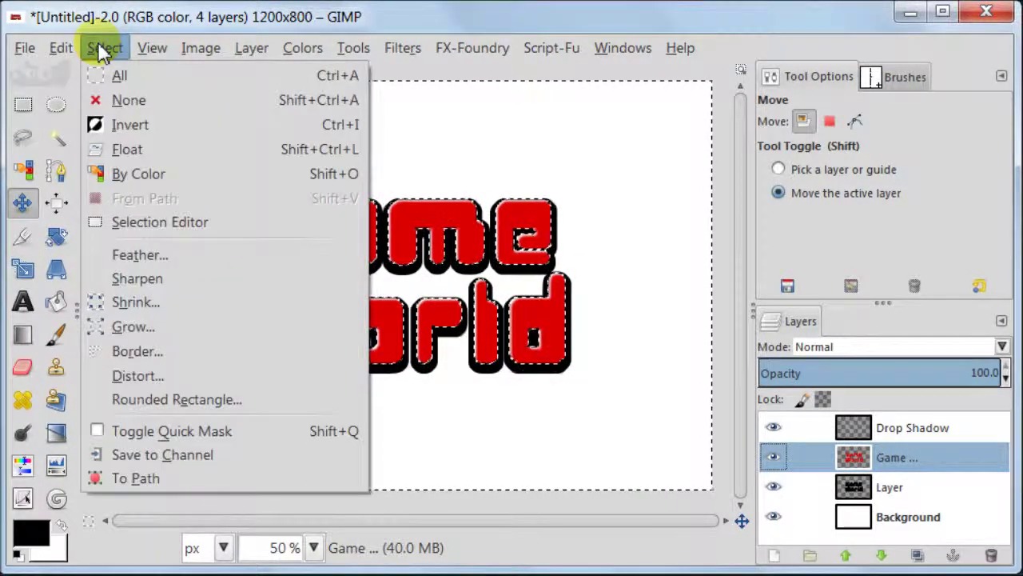
left_click(105, 99)
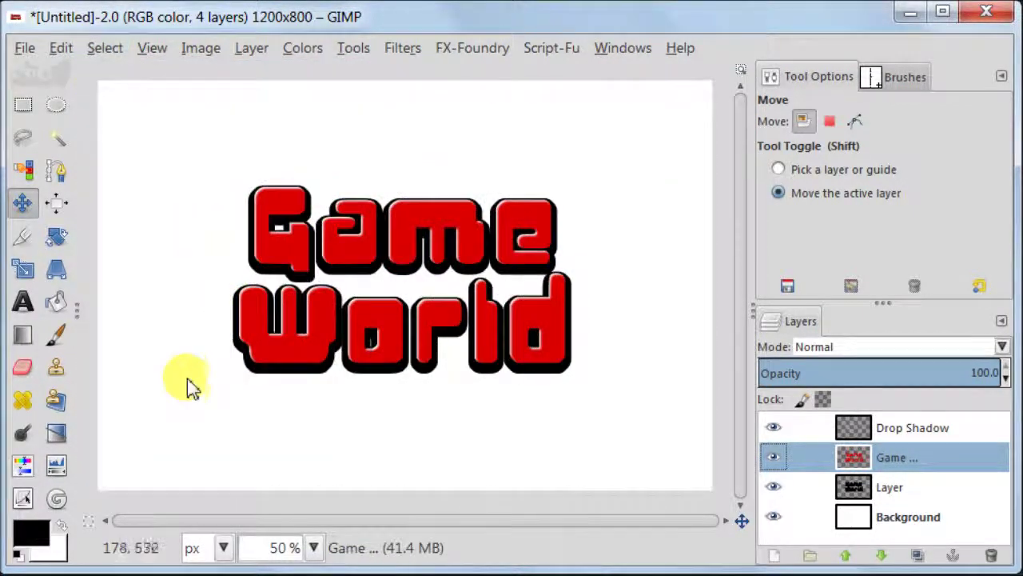
left_click(313, 548)
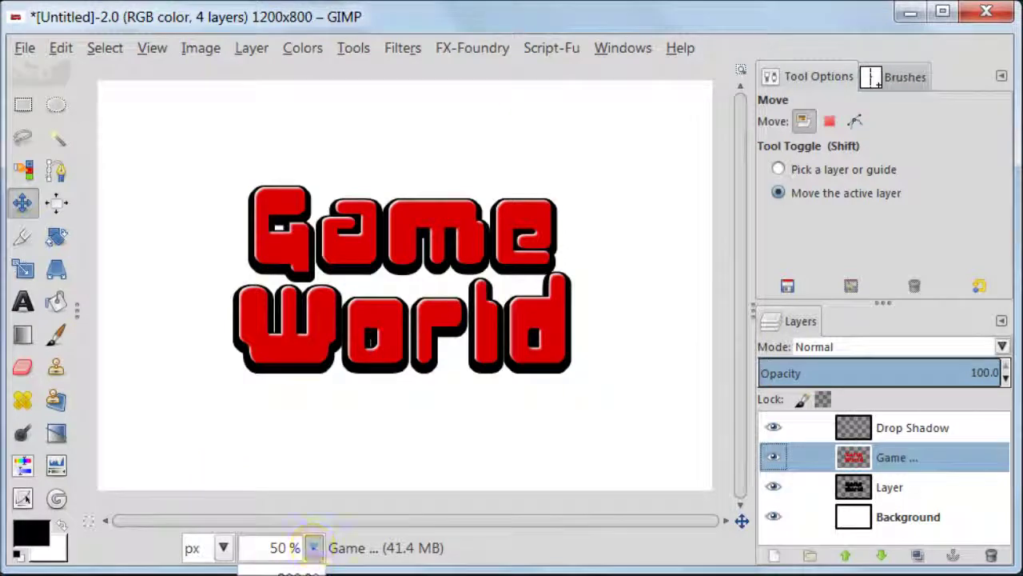
left_click(288, 548)
left_click_drag(372, 527, 332, 524)
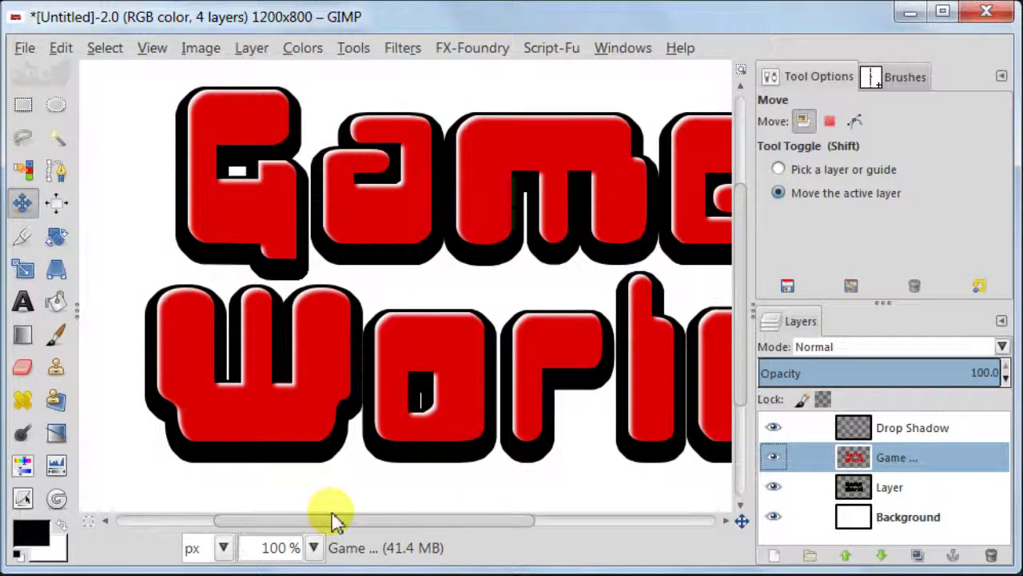
left_click(773, 428)
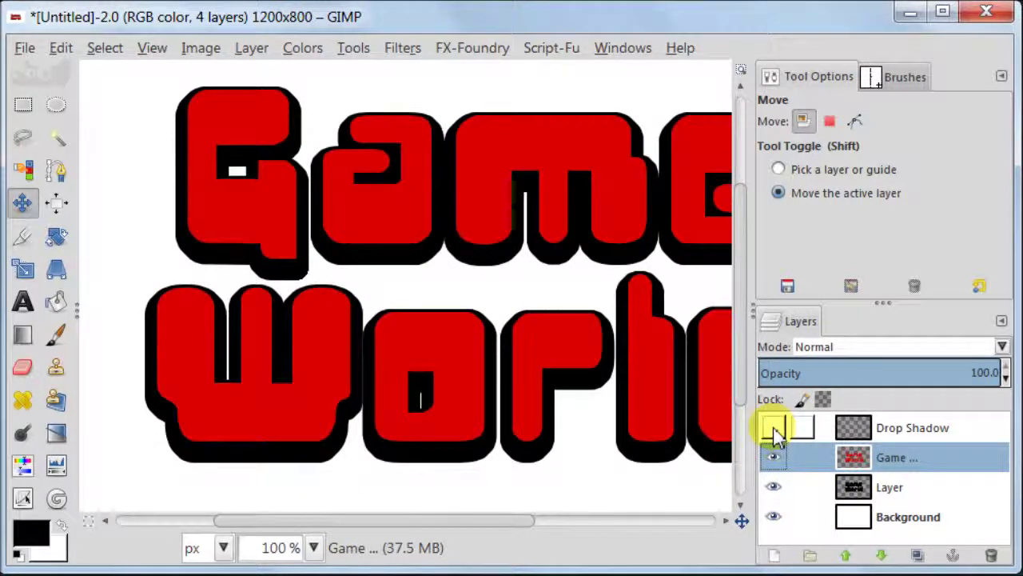
left_click(773, 428)
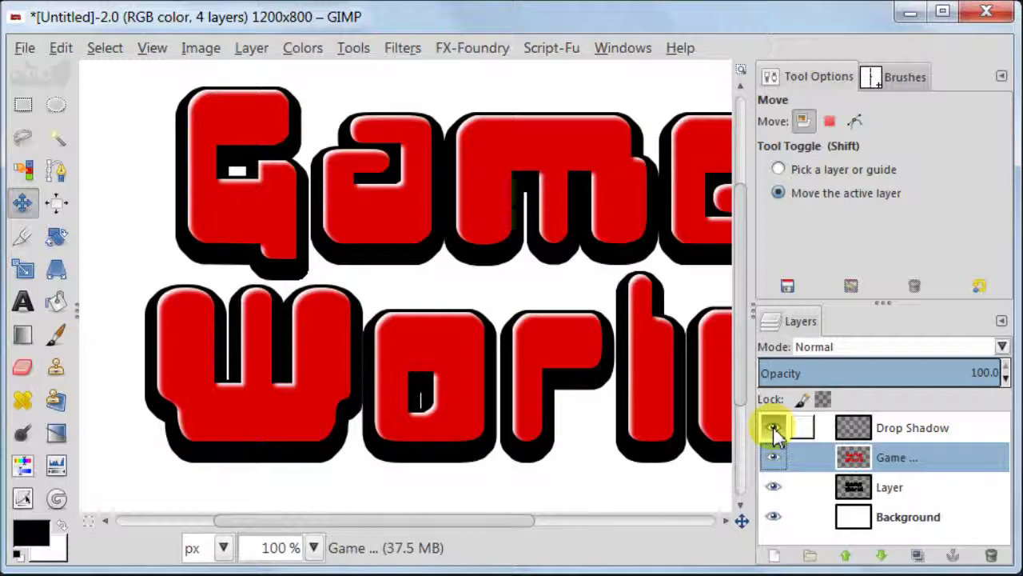
left_click_drag(498, 522, 537, 525)
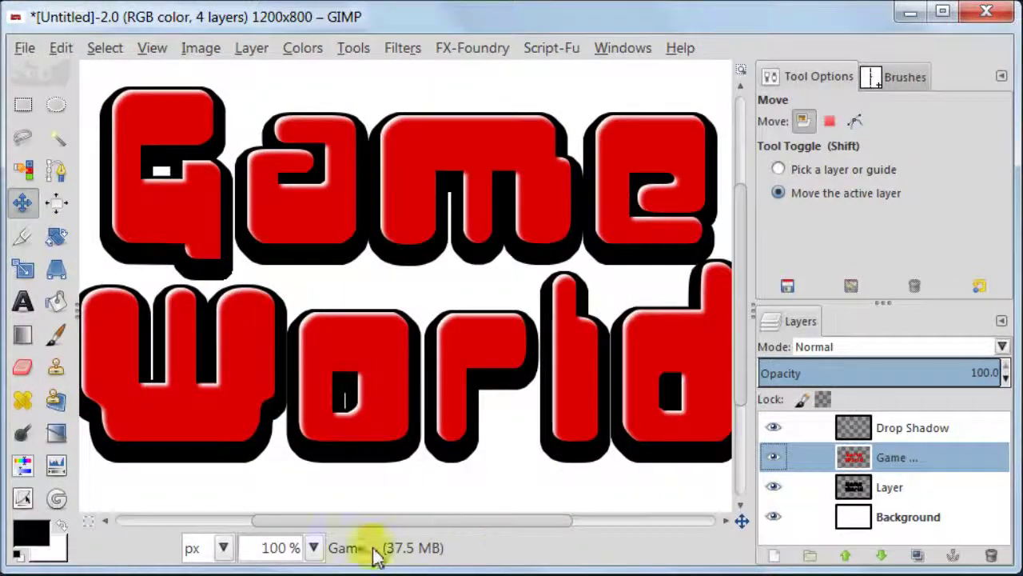
left_click(313, 548)
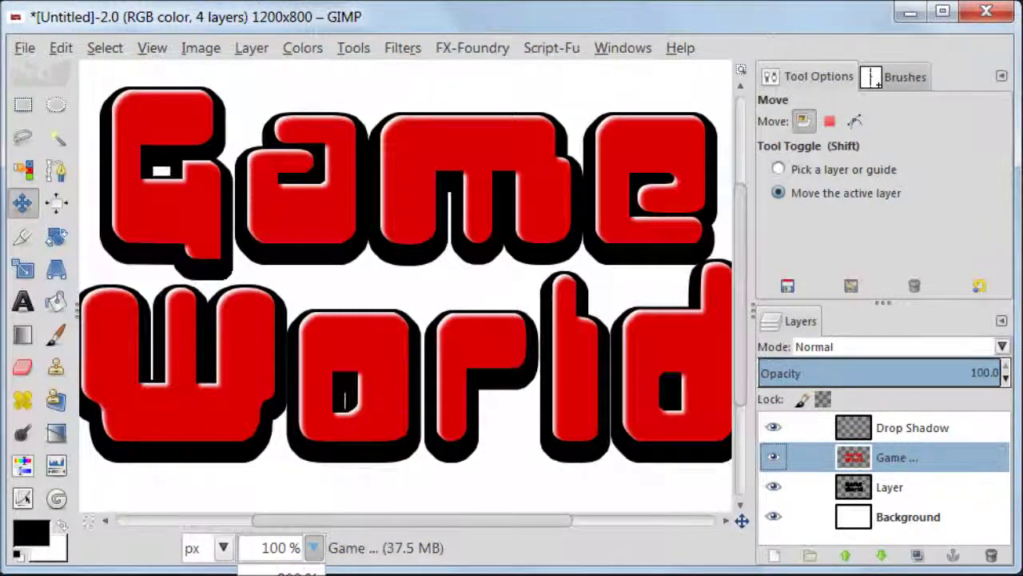
key("Down")
key("Return")
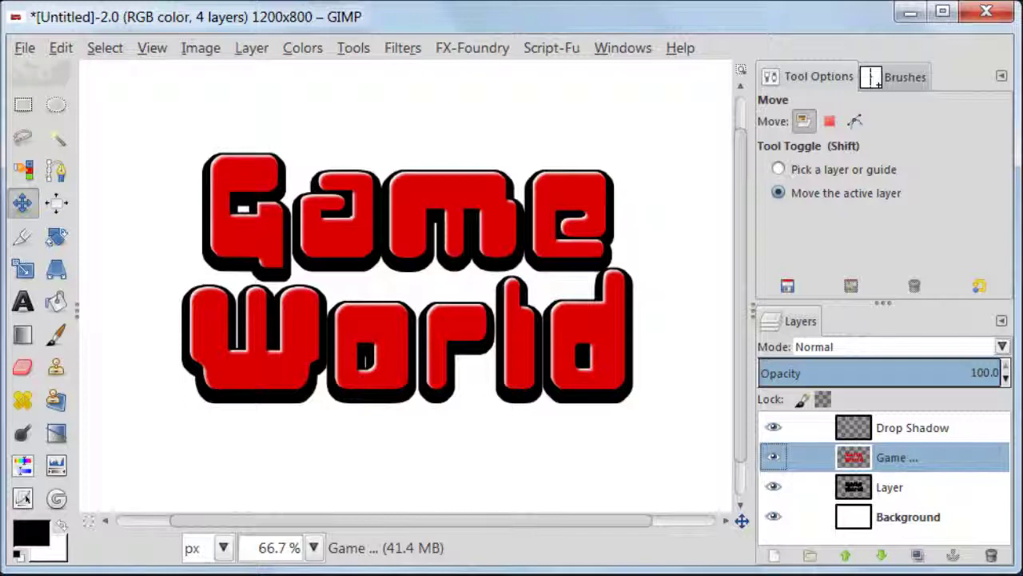
- Load the Game text as a selection and add a transparent Layer #1 below it
right_click(827, 463)
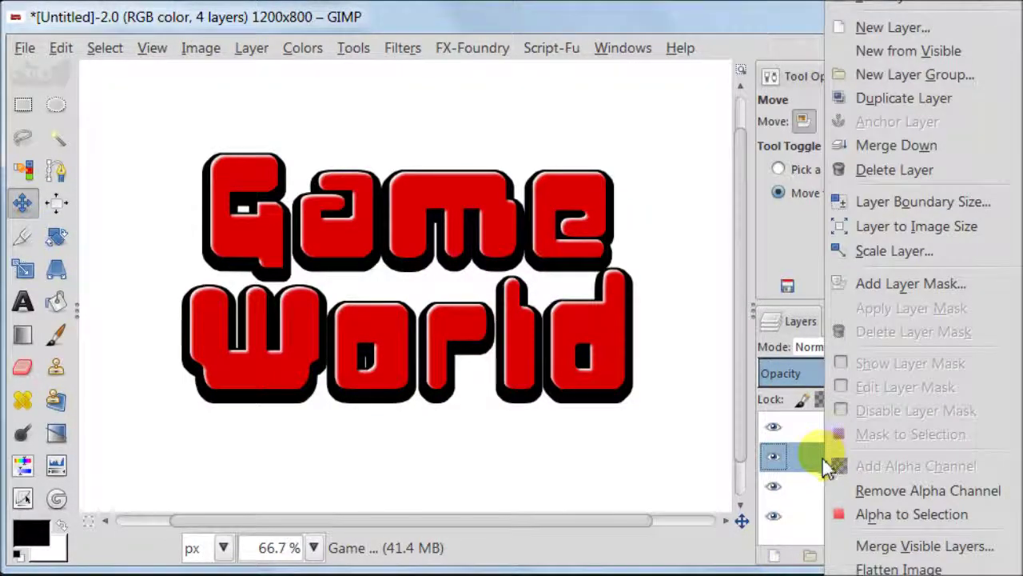
left_click(853, 511)
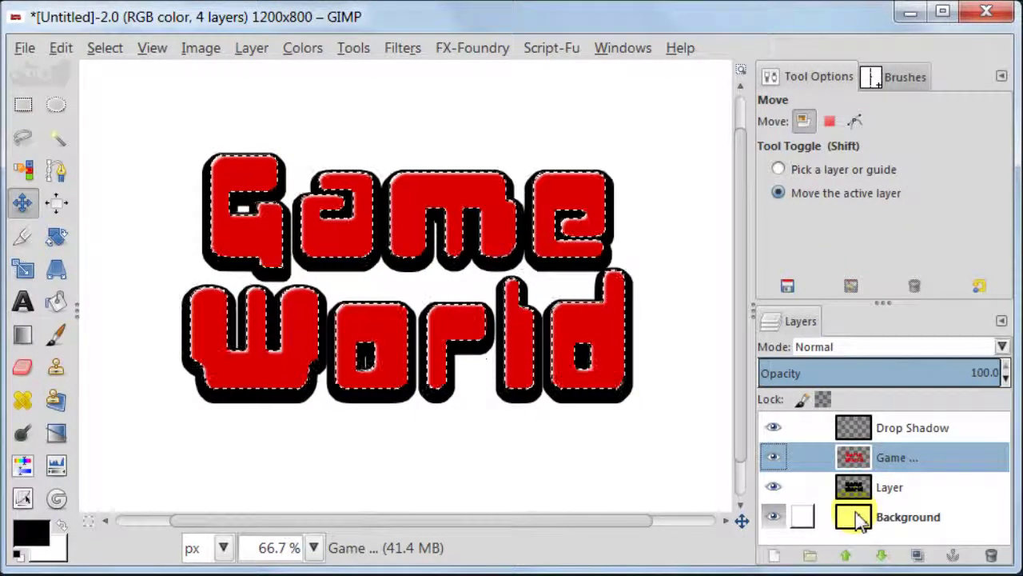
left_click(774, 555)
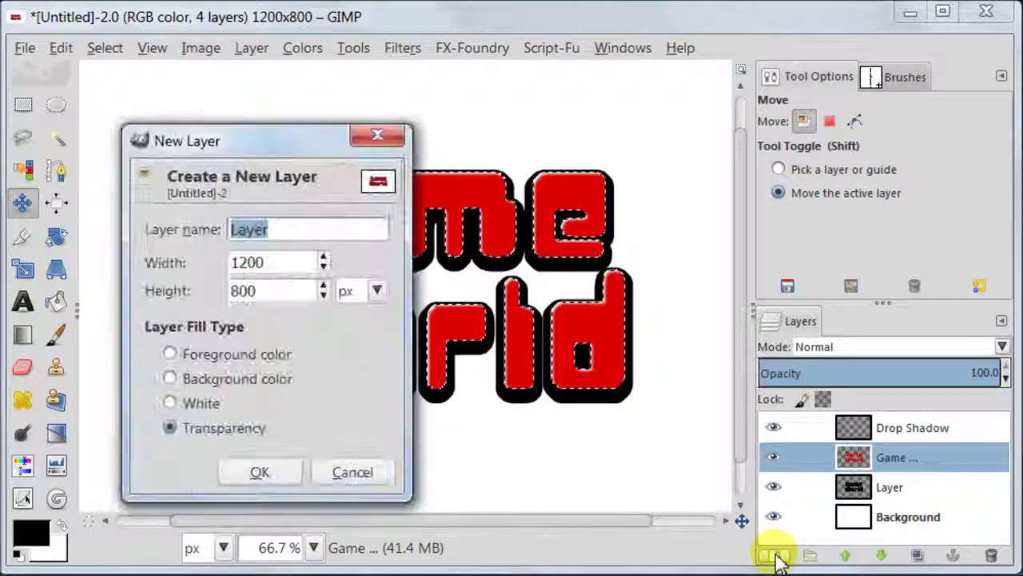
left_click(289, 472)
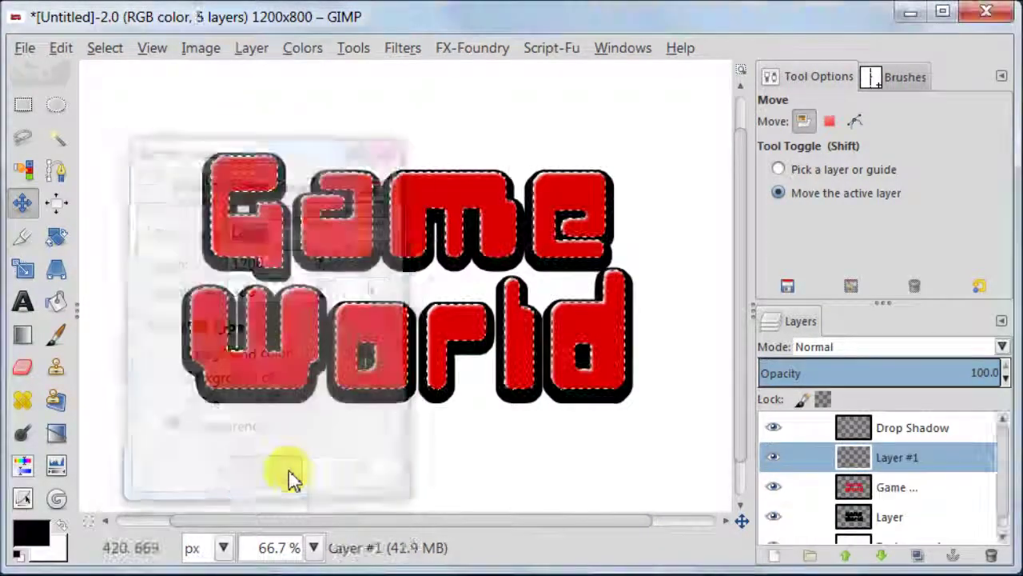
left_click(883, 555)
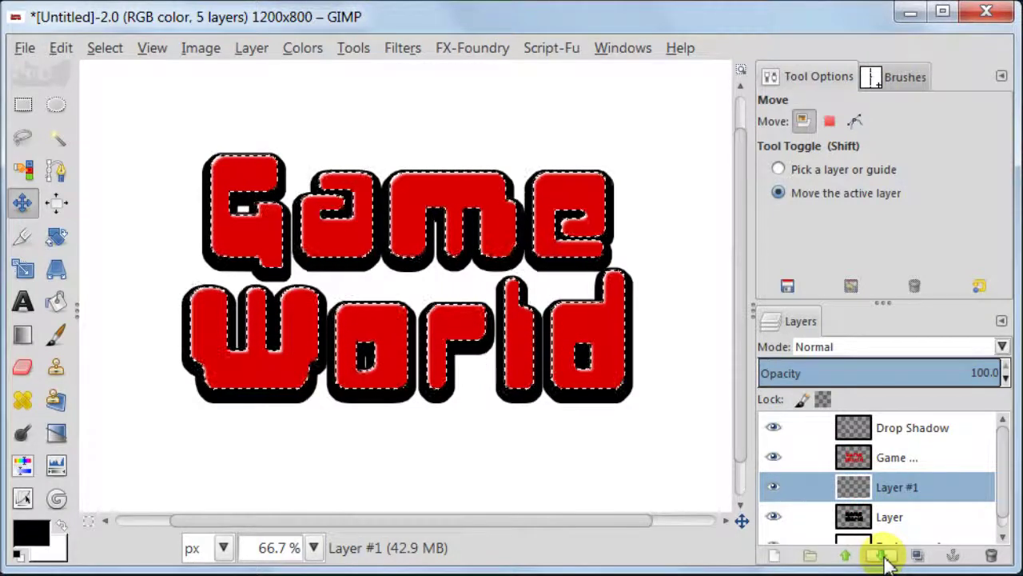
- Fill the selection with white on Layer #1, then deselect
left_click(64, 524)
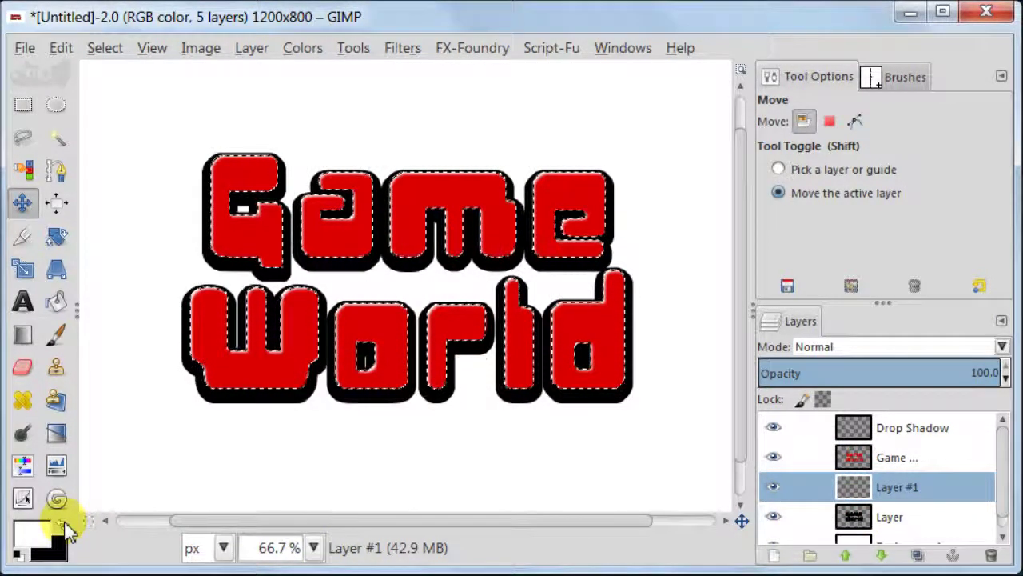
left_click(56, 302)
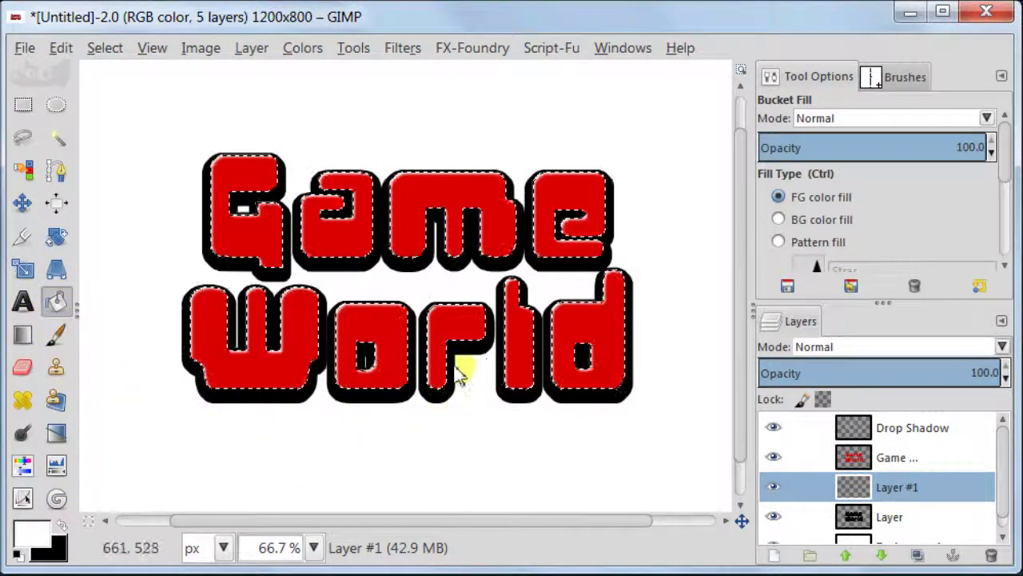
left_click(447, 328)
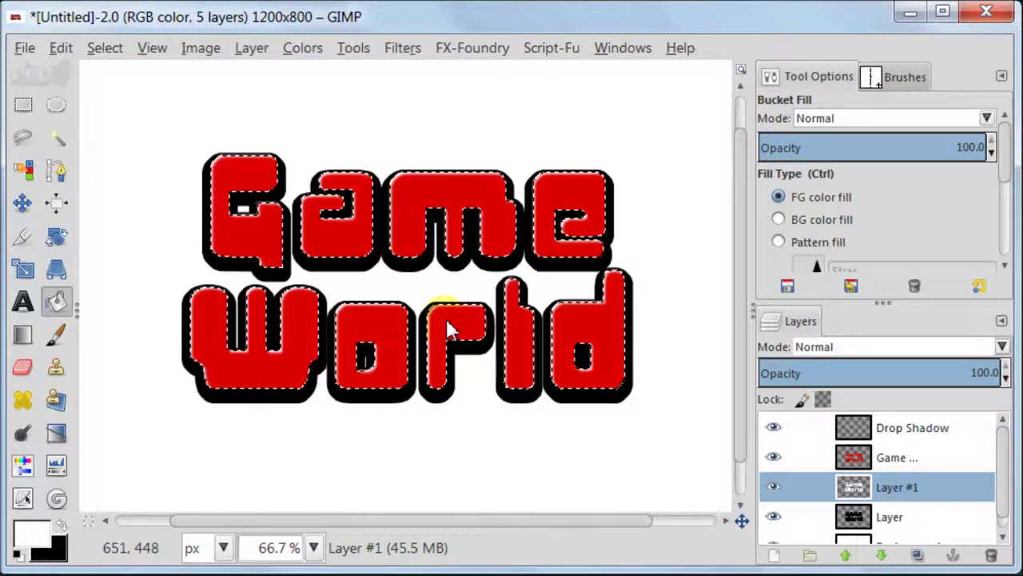
left_click(106, 49)
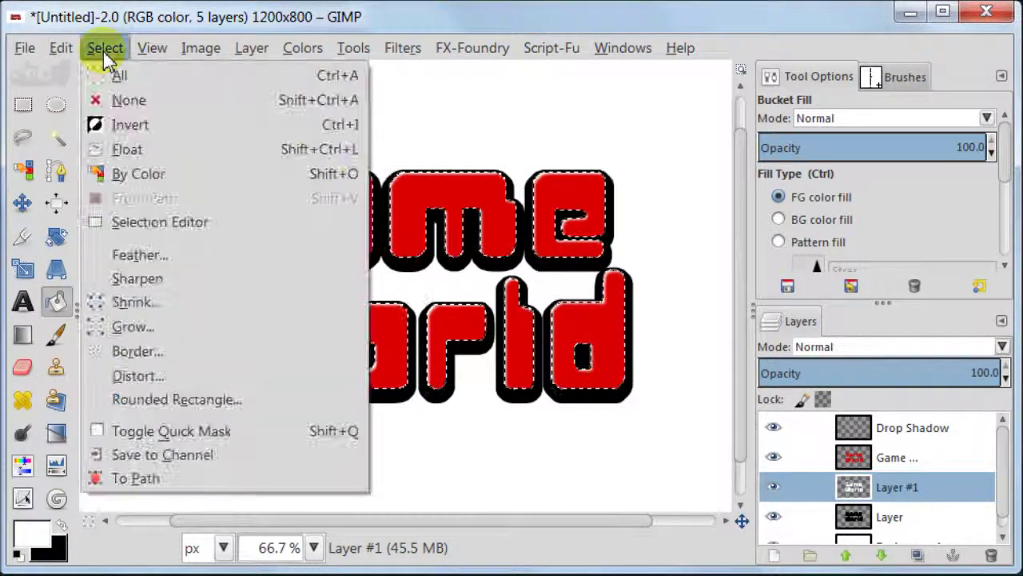
left_click(112, 102)
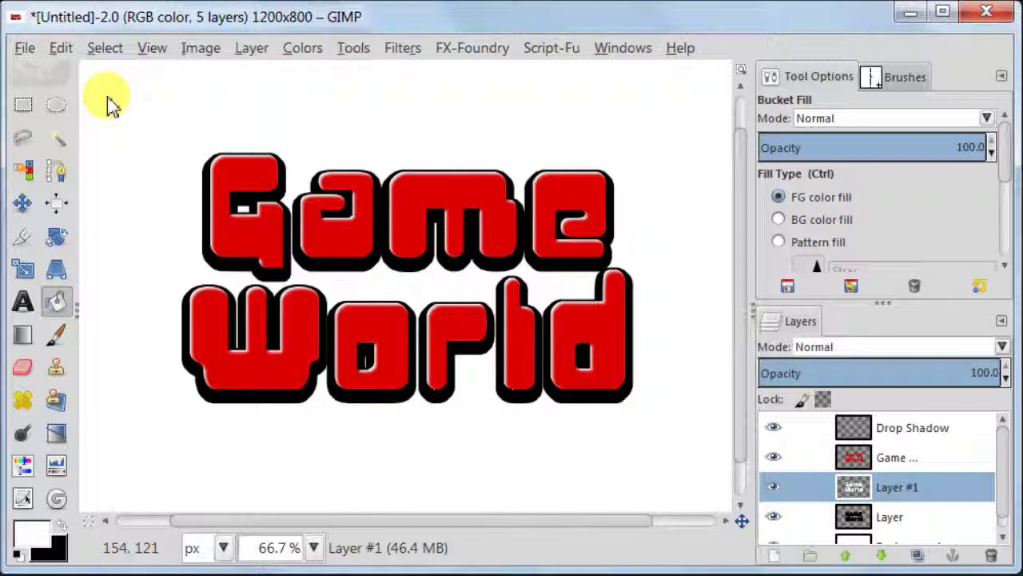
left_click(19, 206)
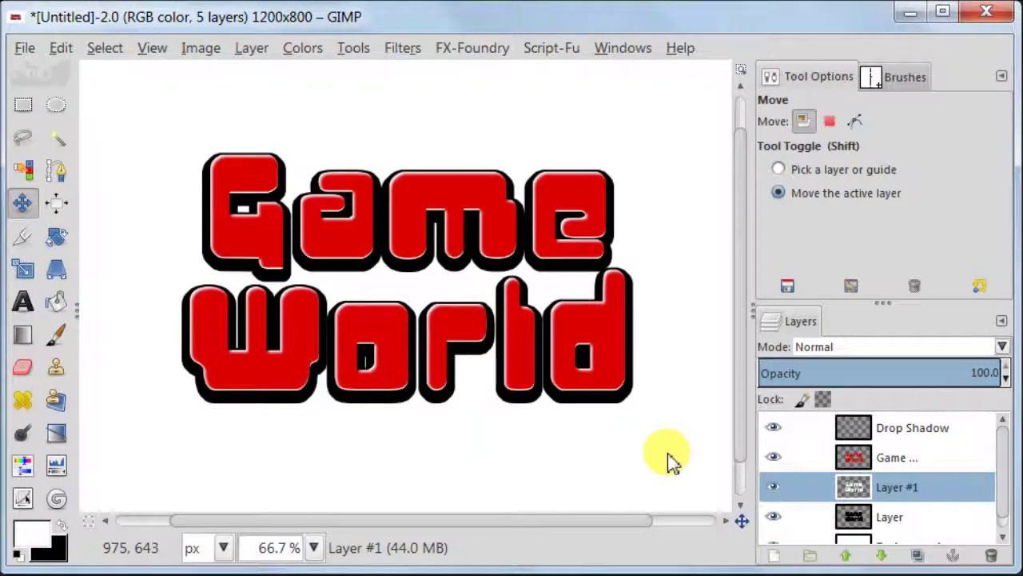
- Make the Game text layer active again
left_click(857, 462)
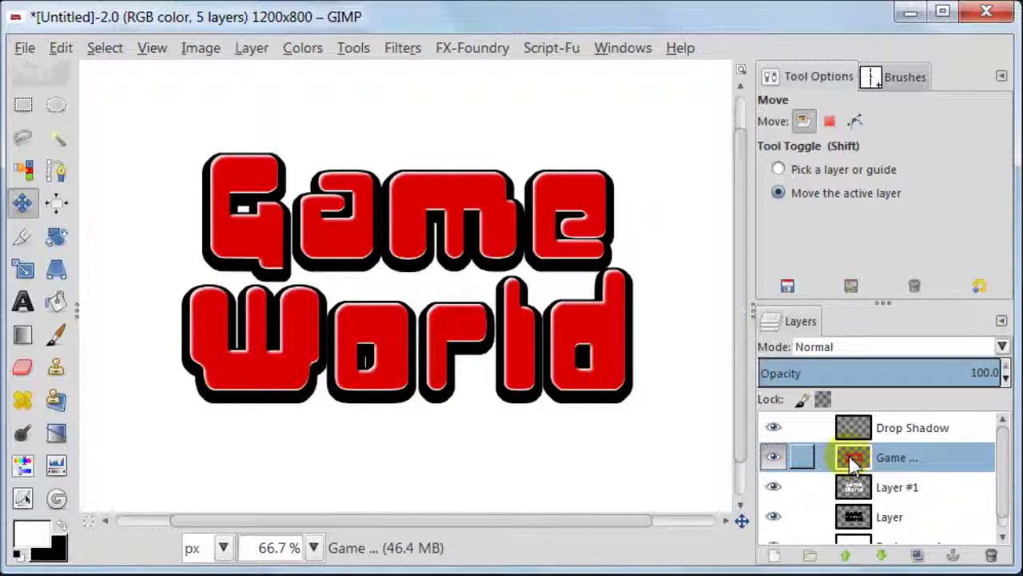
- Load the Game World letters as a selection and add transparent Layer #2 above the text
right_click(852, 464)
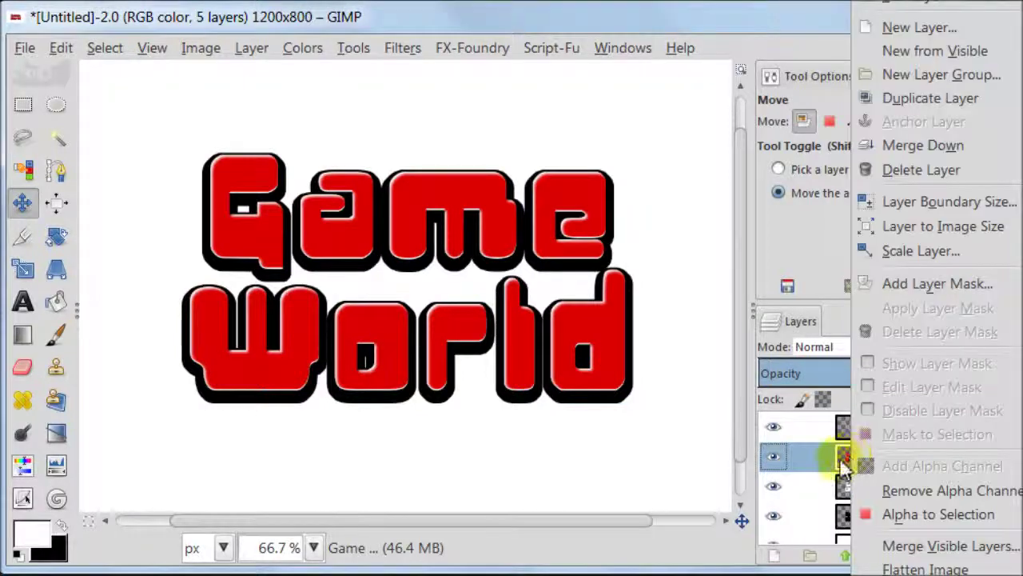
left_click(886, 516)
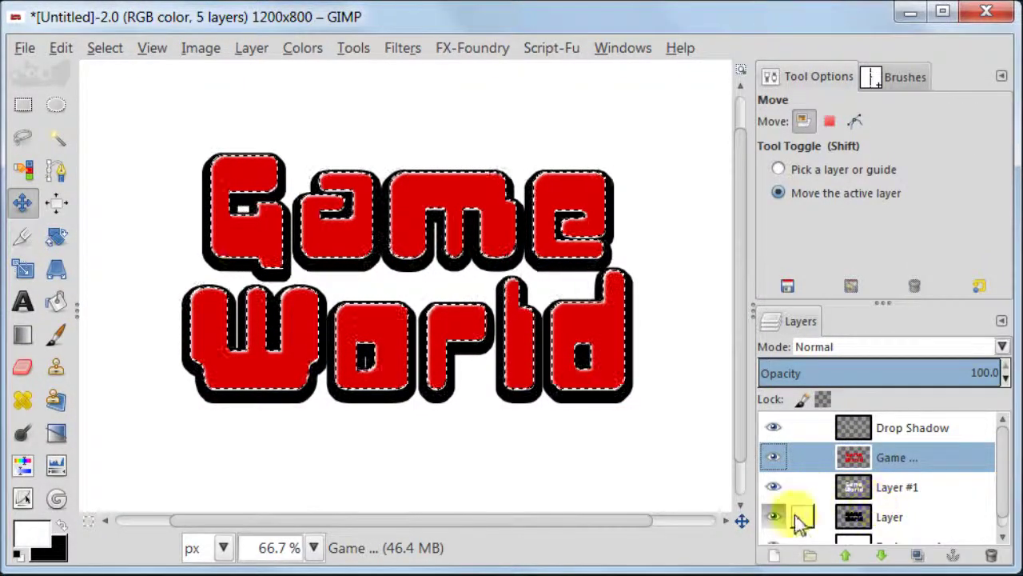
left_click(773, 555)
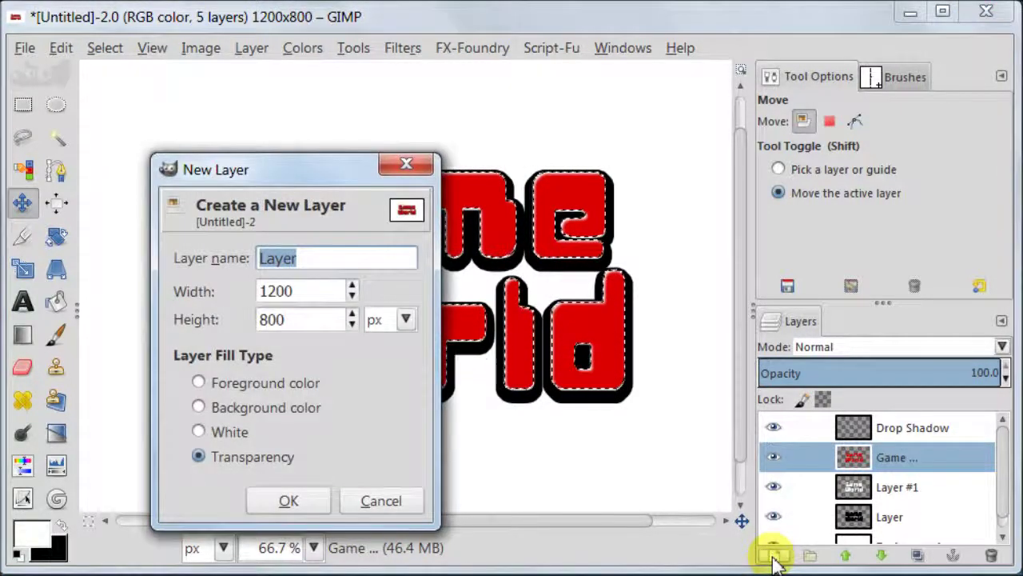
left_click(307, 496)
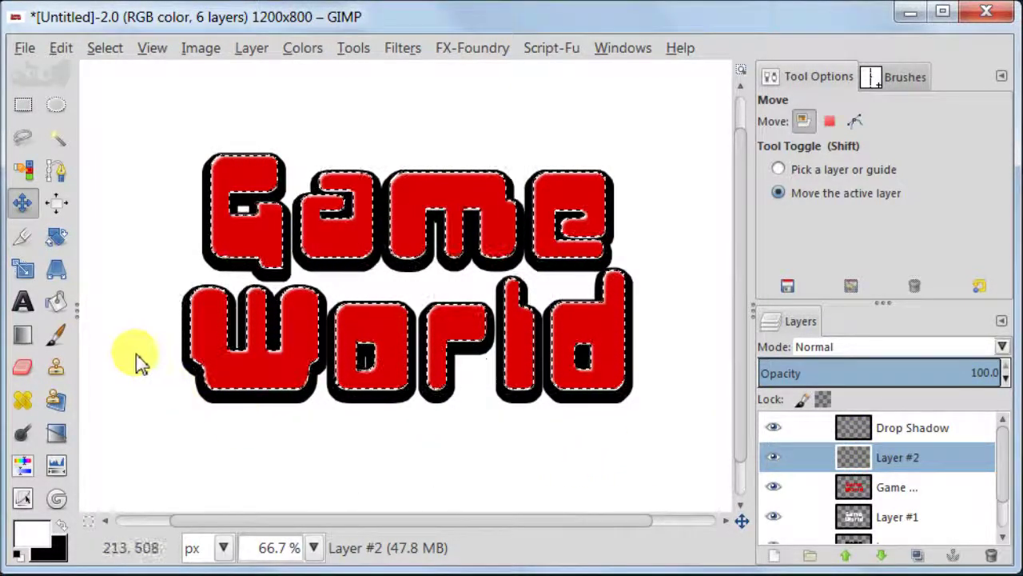
- Set the Paintbrush to paint black with the StarLine brush at size 250 and 100 opacity
left_click(57, 337)
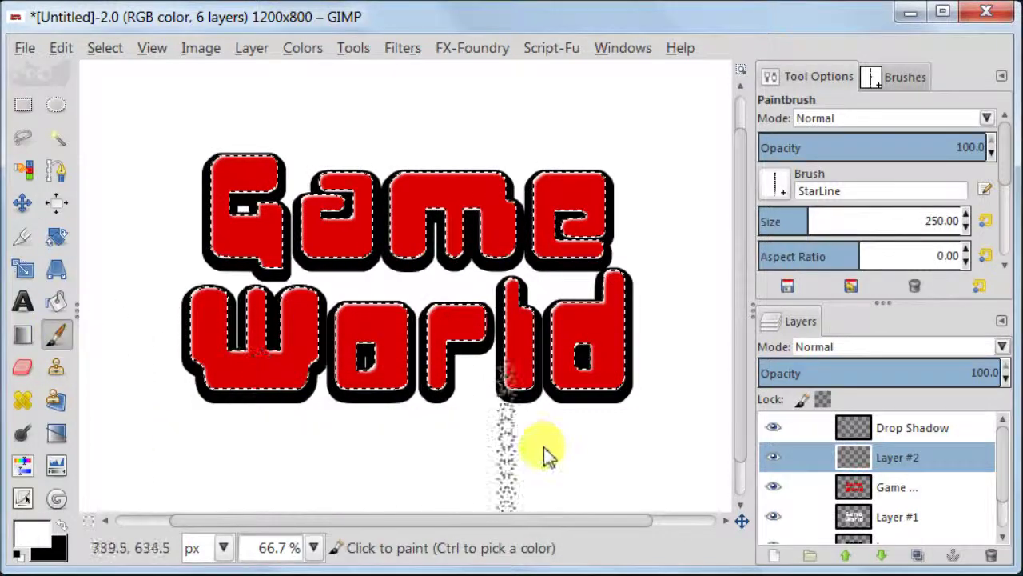
key("x")
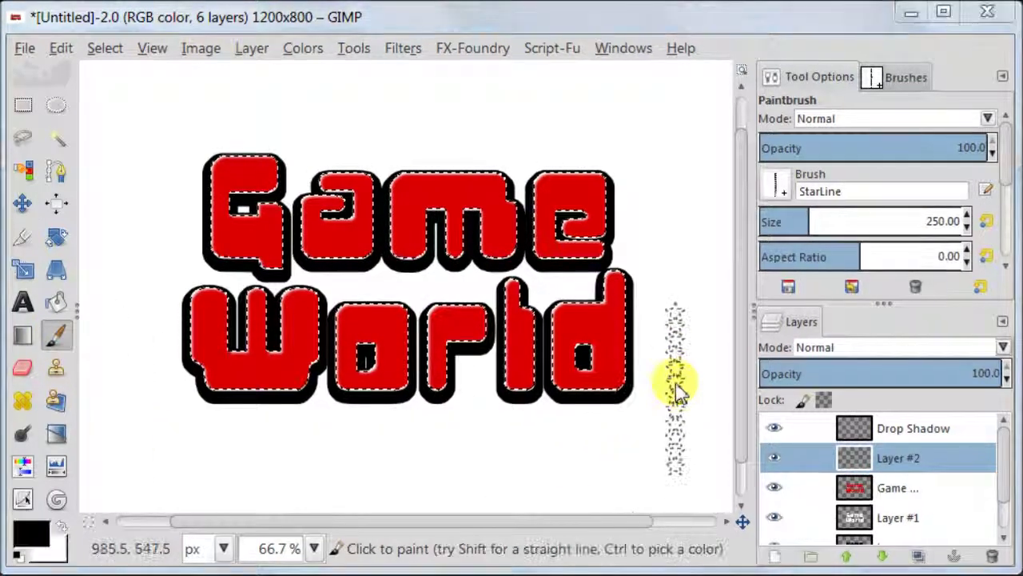
left_click(778, 187)
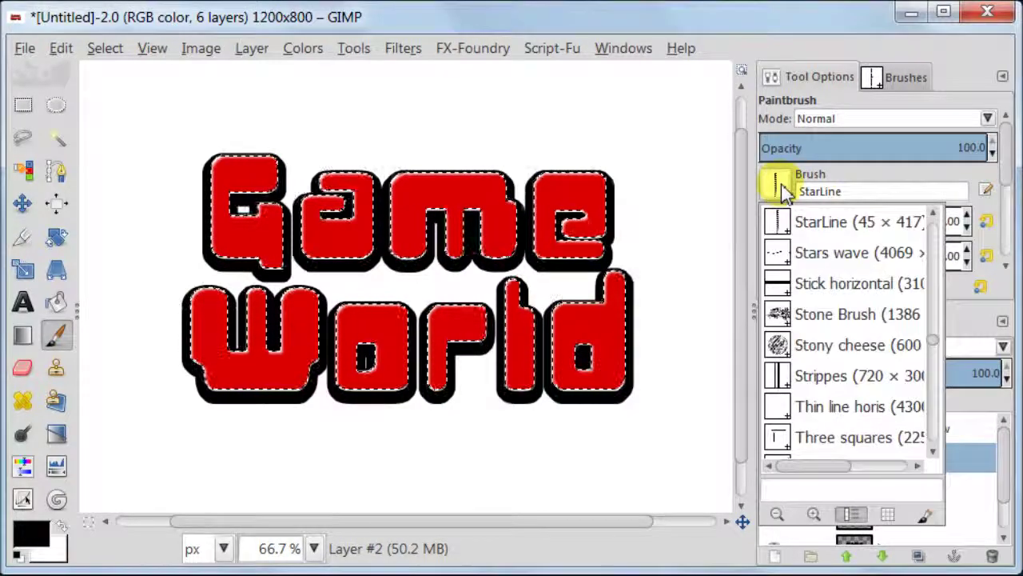
left_click(928, 517)
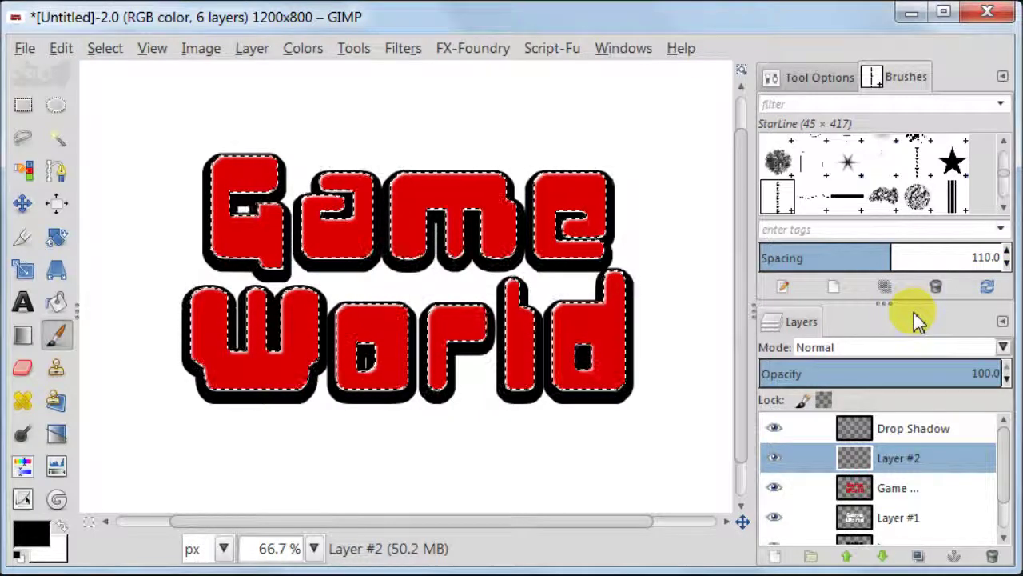
left_click(806, 80)
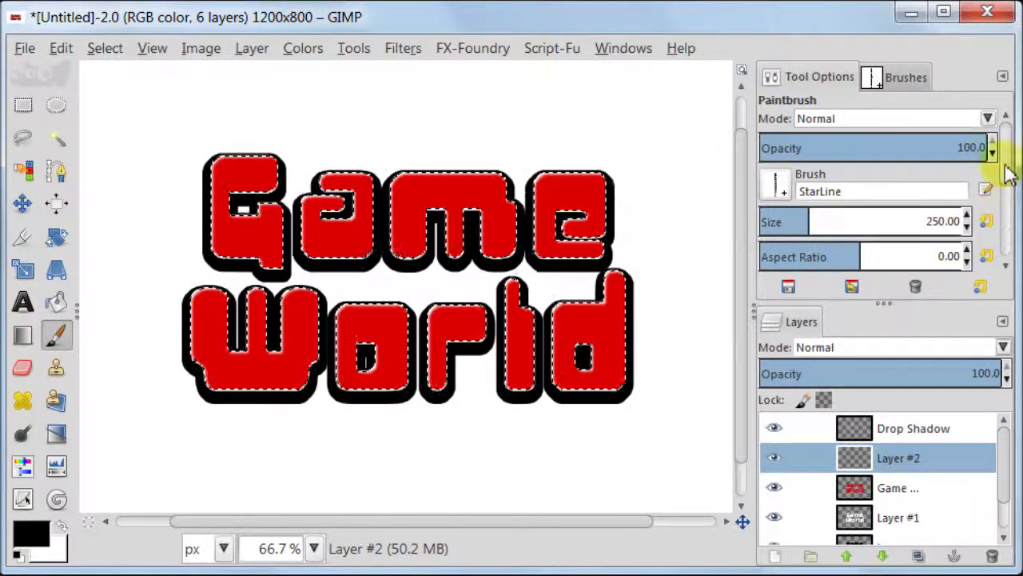
left_click_drag(1005, 177, 1011, 240)
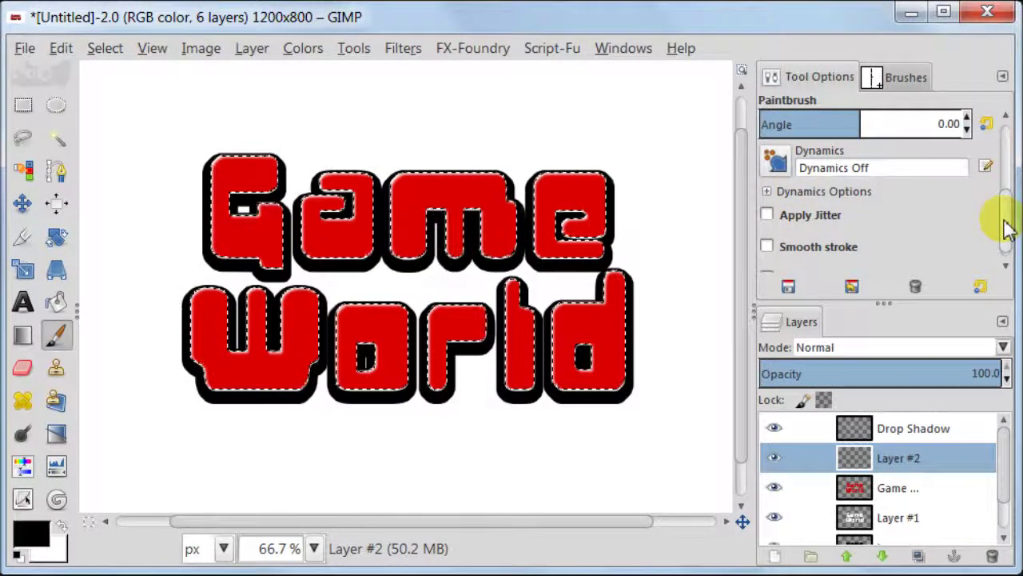
mouse_move(1009, 228)
left_mouse_down()
mouse_move(1007, 251)
mouse_move(1001, 144)
mouse_move(1012, 132)
left_mouse_up()
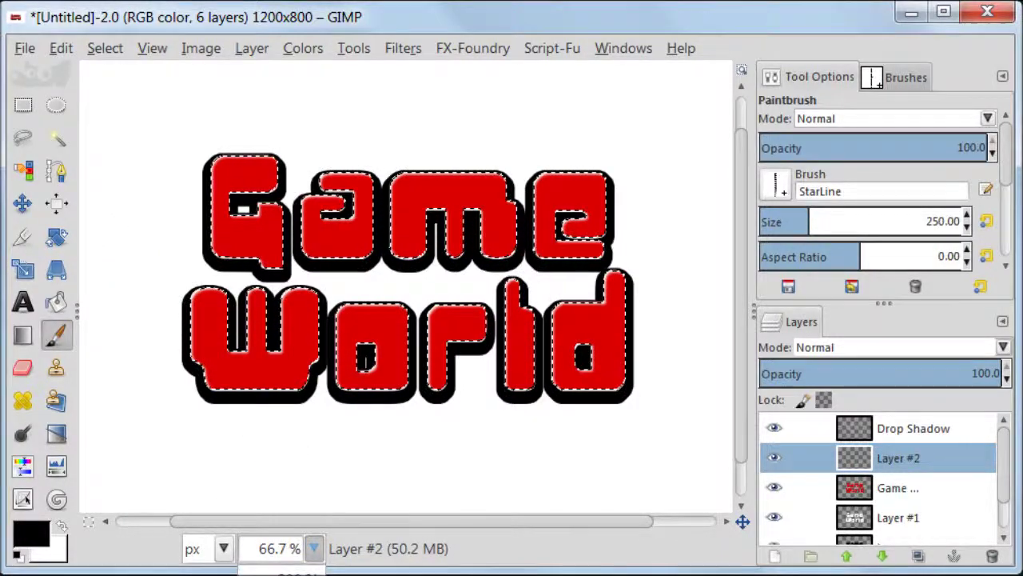
- Show rulers at 100% zoom and place a horizontal guide just below the word Game
left_click(280, 570)
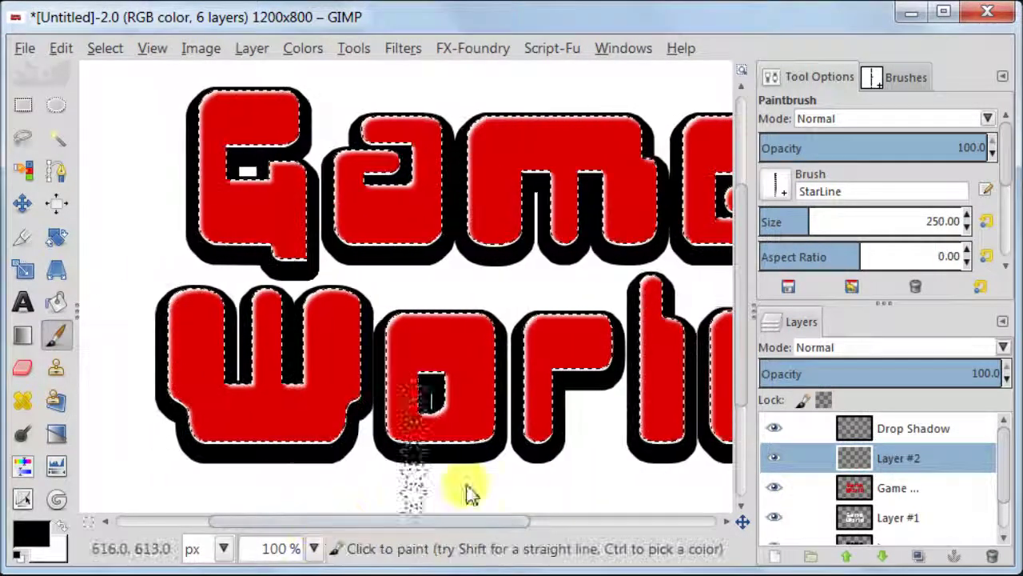
scroll(747, 348, "up", 5)
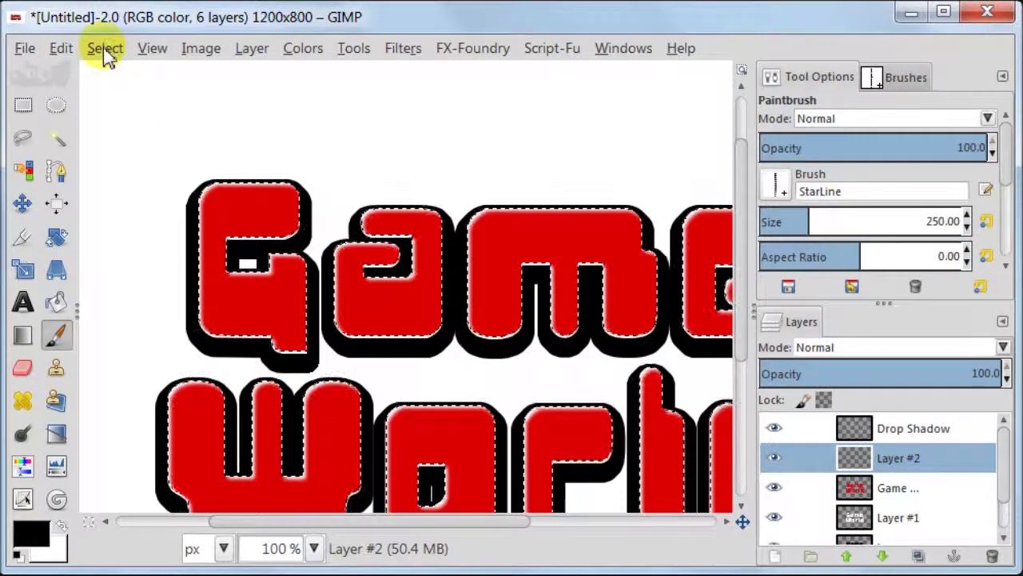
left_click(151, 49)
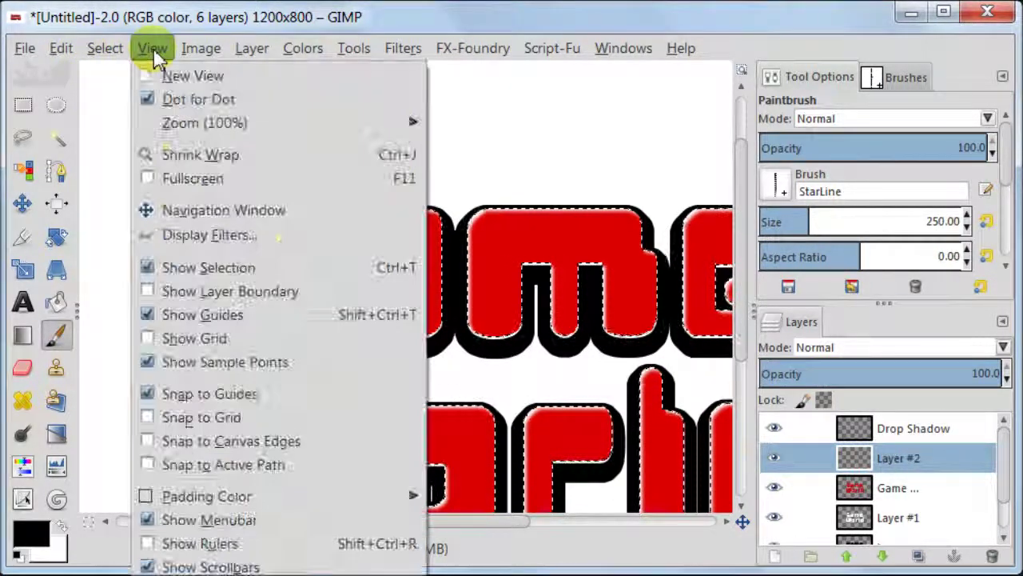
left_click(169, 544)
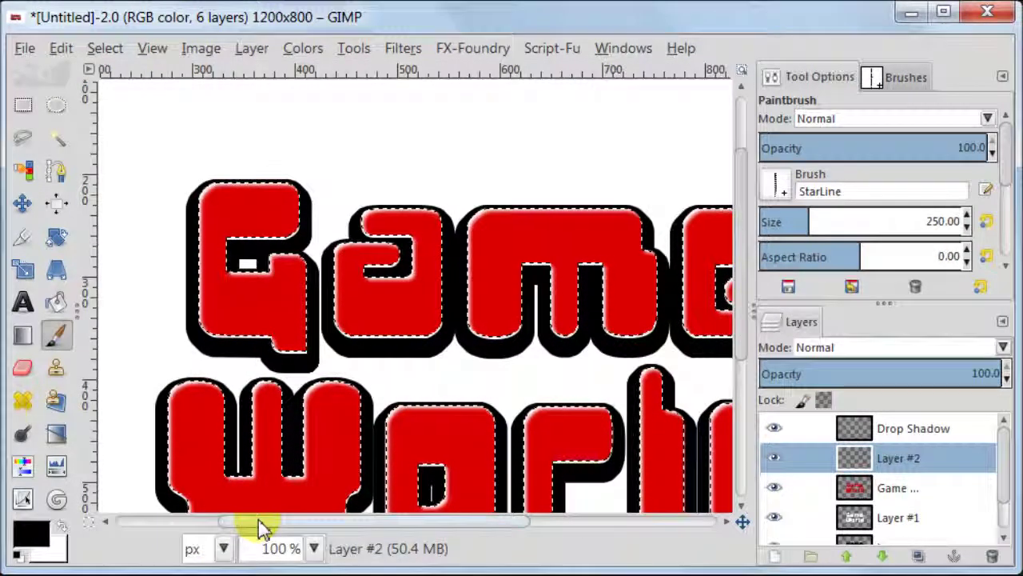
left_click_drag(263, 523, 292, 528)
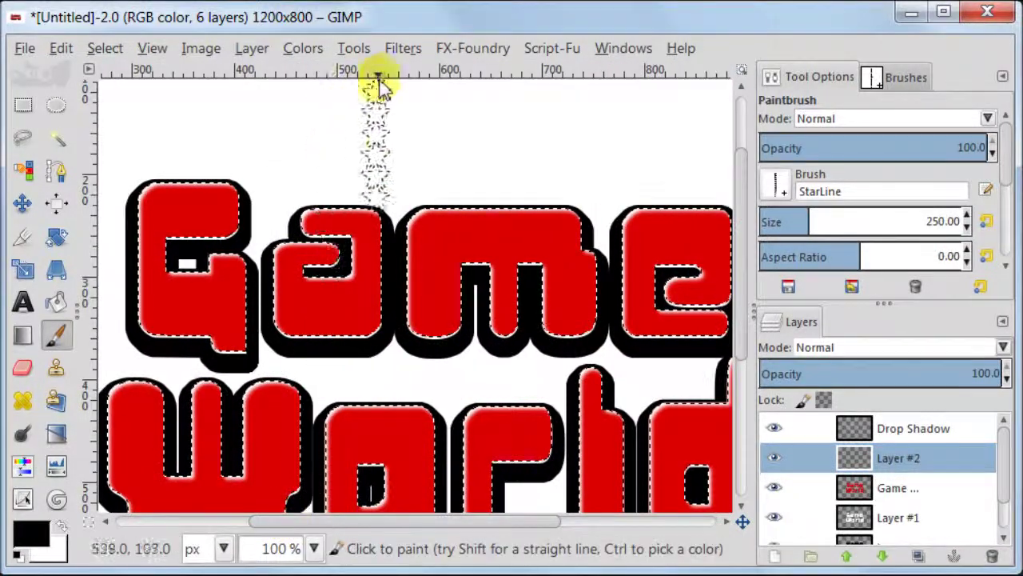
left_click_drag(384, 74, 376, 352)
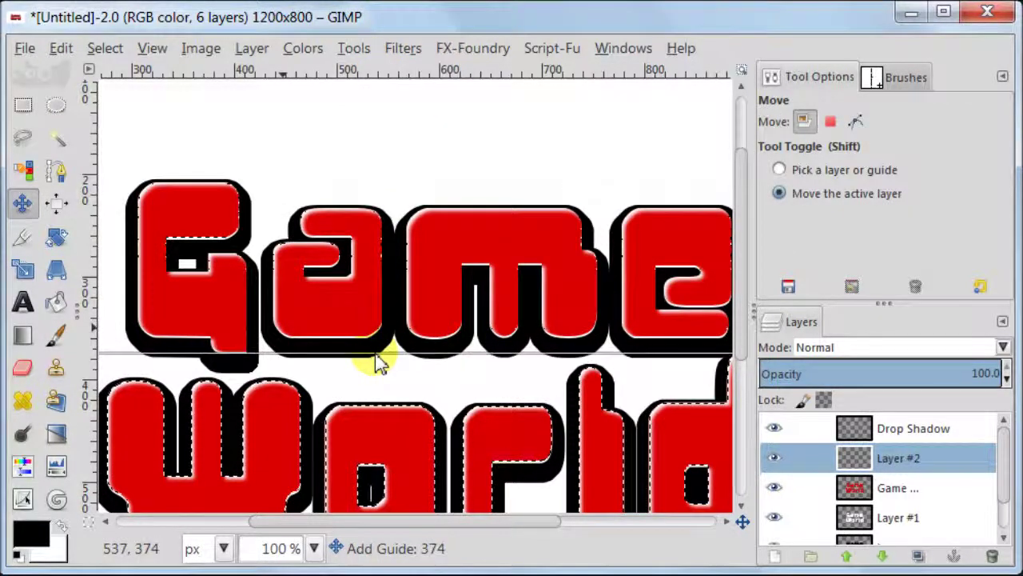
left_click_drag(379, 366, 385, 363)
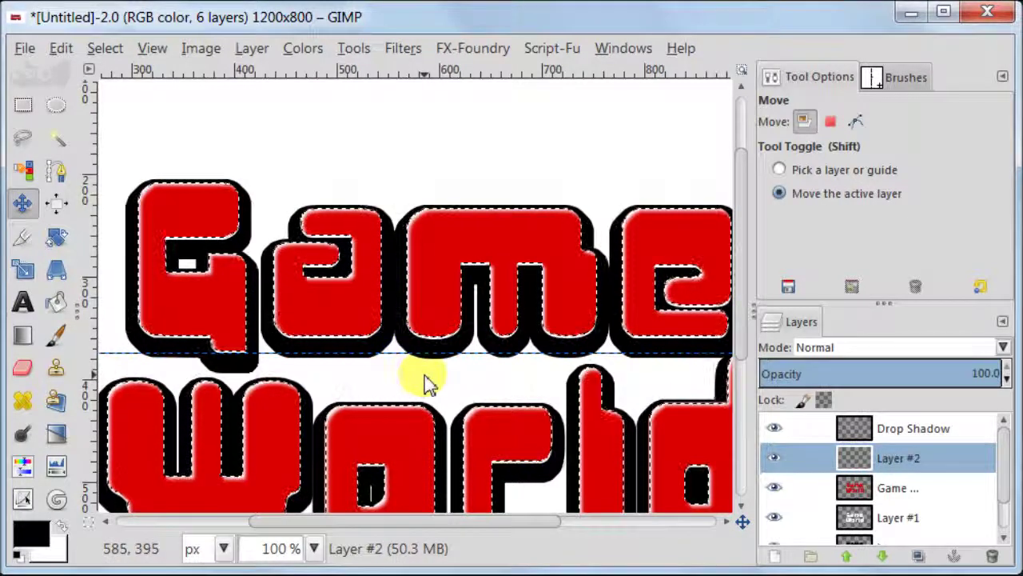
- Browse the Select menu without changes and return to the StarLine paintbrush
left_click_drag(449, 522, 365, 543)
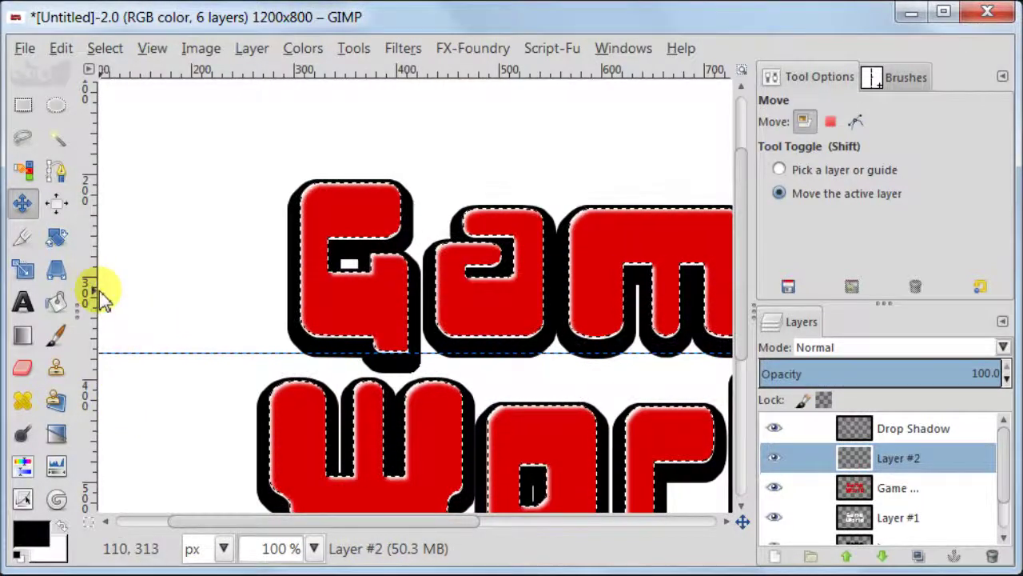
left_click(67, 47)
left_click(104, 48)
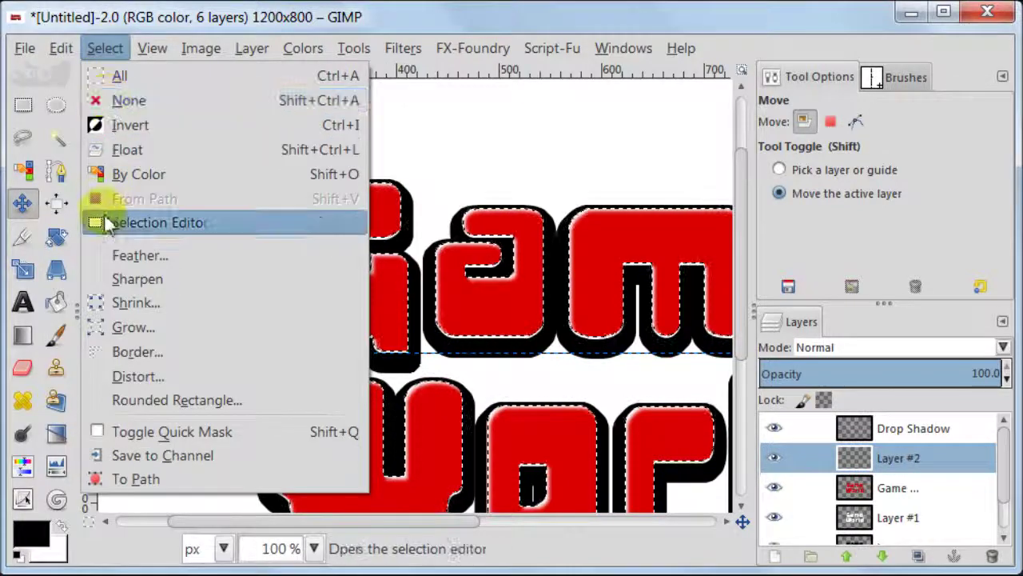
mouse_move(148, 48)
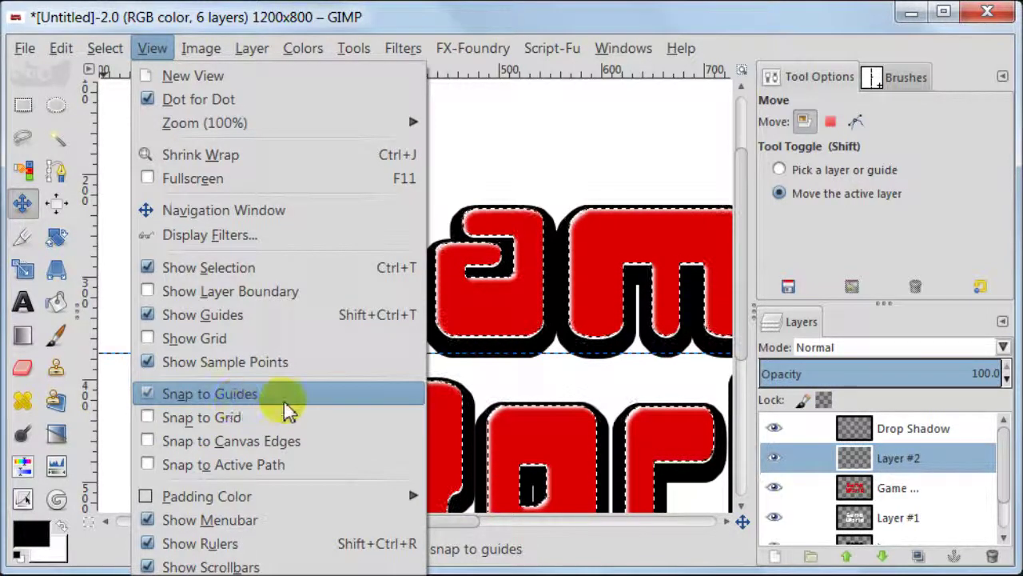
left_click(782, 217)
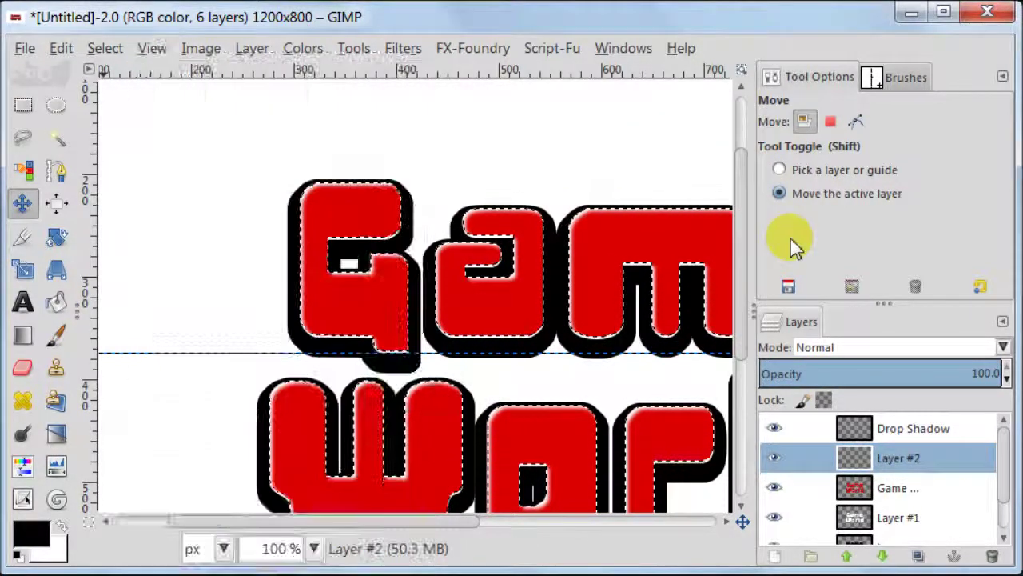
left_click(53, 339)
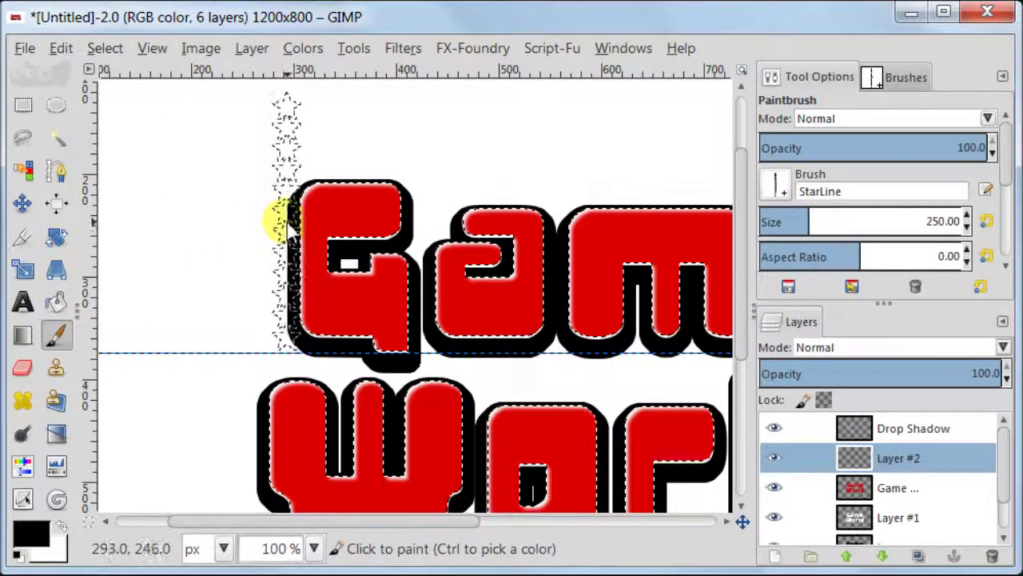
- Paint straight rows of black stars across the G and the a
left_click_drag(289, 229, 317, 232)
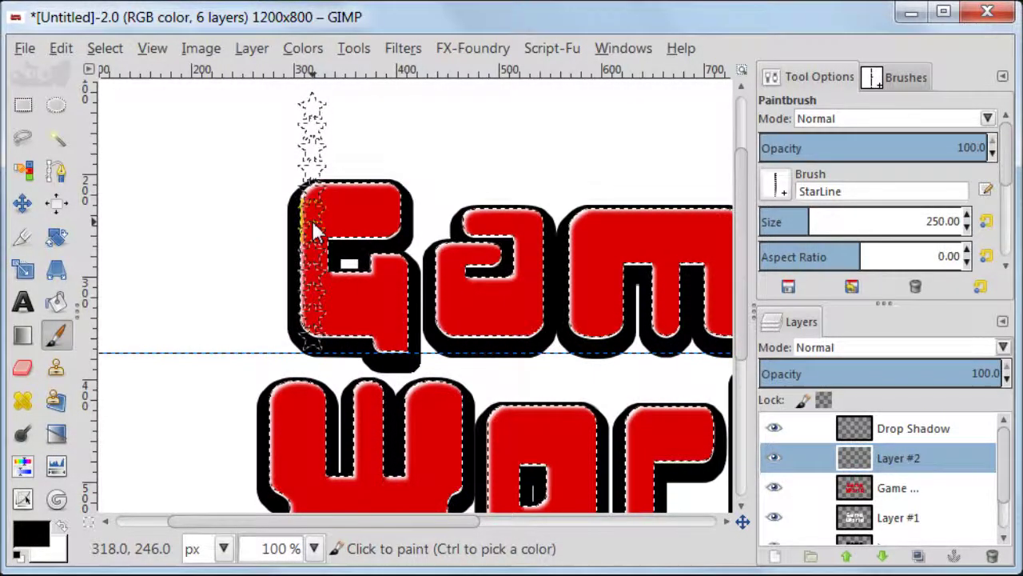
left_click_drag(316, 230, 316, 232)
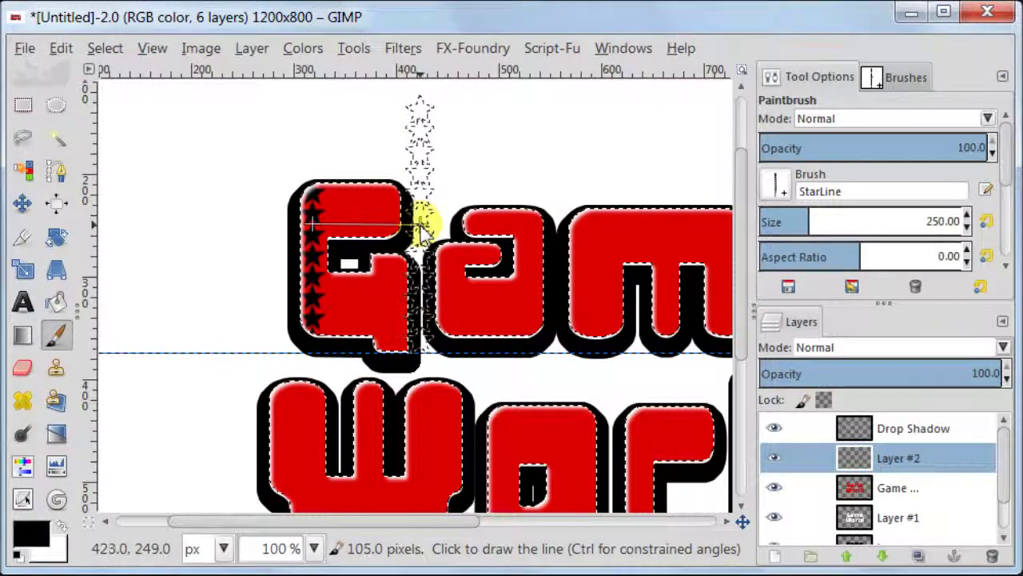
left_click(417, 226, "shift")
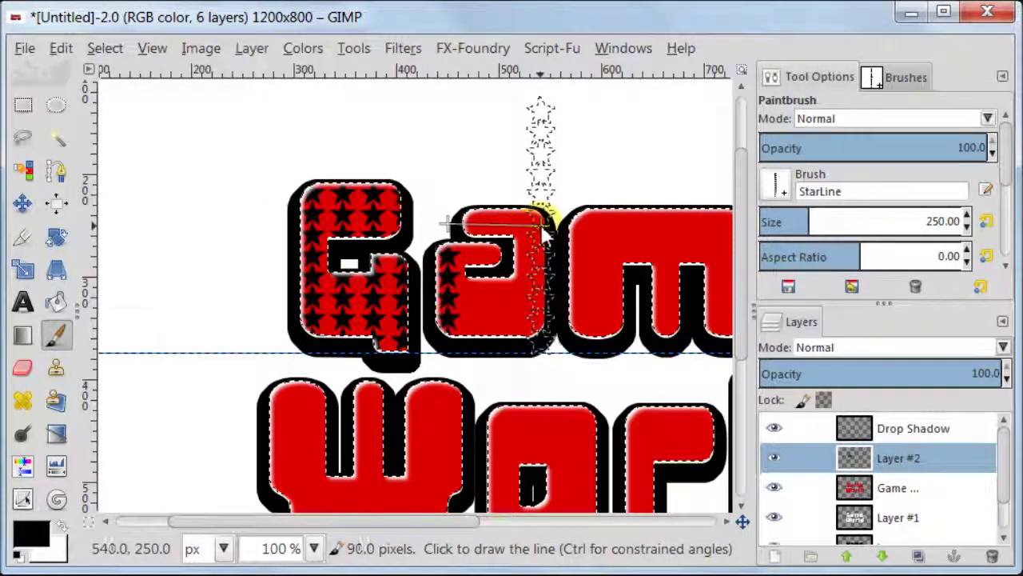
left_click(551, 226, "shift")
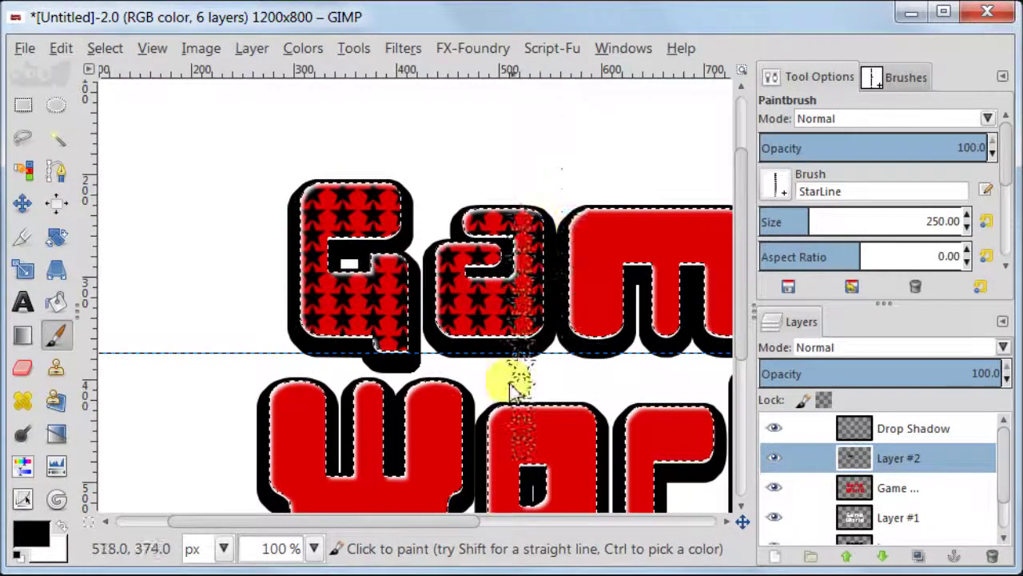
left_click_drag(466, 524, 555, 527)
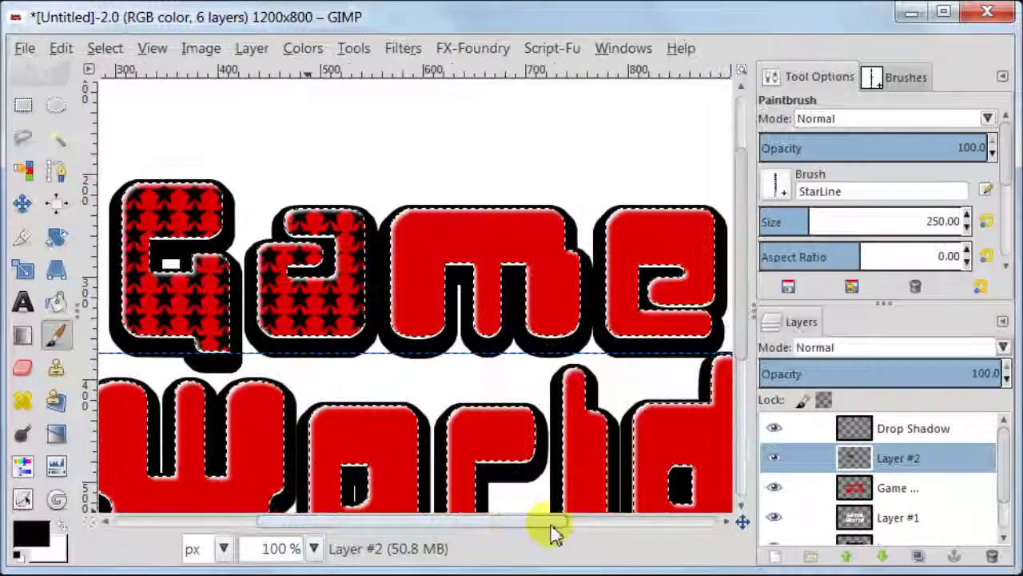
- Fill the m and e with star lines, undoing and redoing a misplaced stroke on the m
left_click(402, 223)
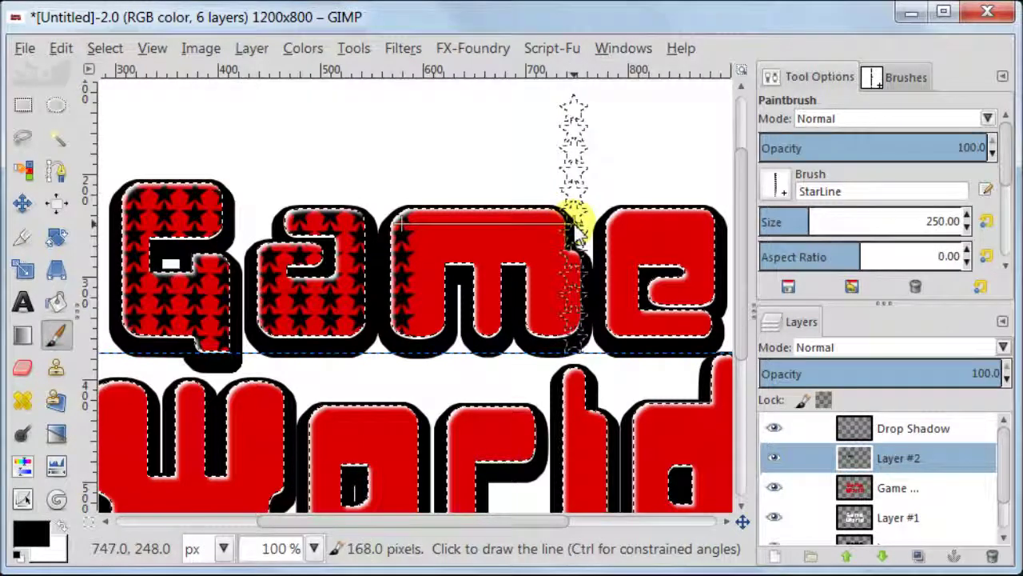
left_click(576, 223, "shift")
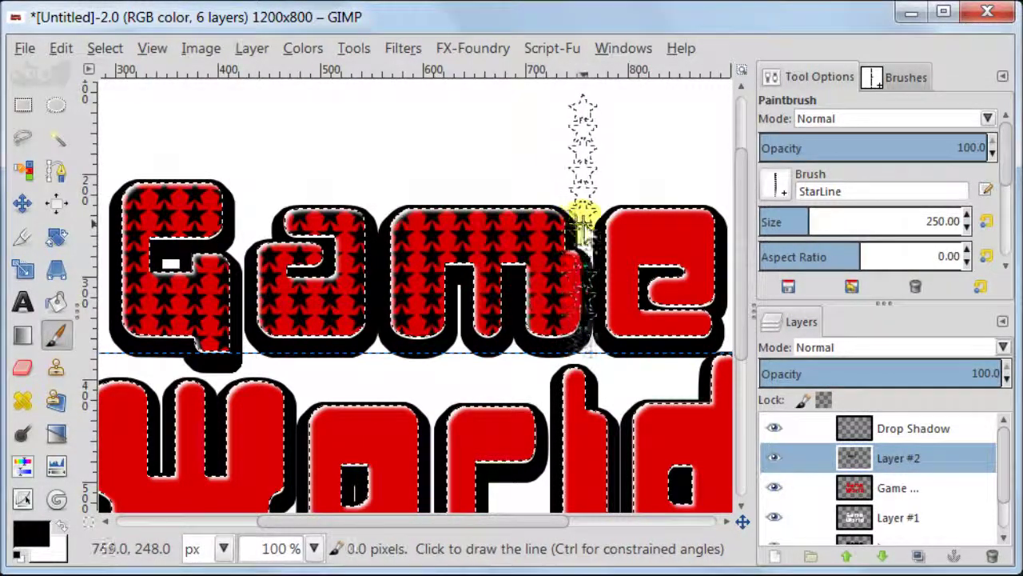
left_click(62, 48)
left_click(84, 76)
left_click(62, 48)
left_click(61, 48)
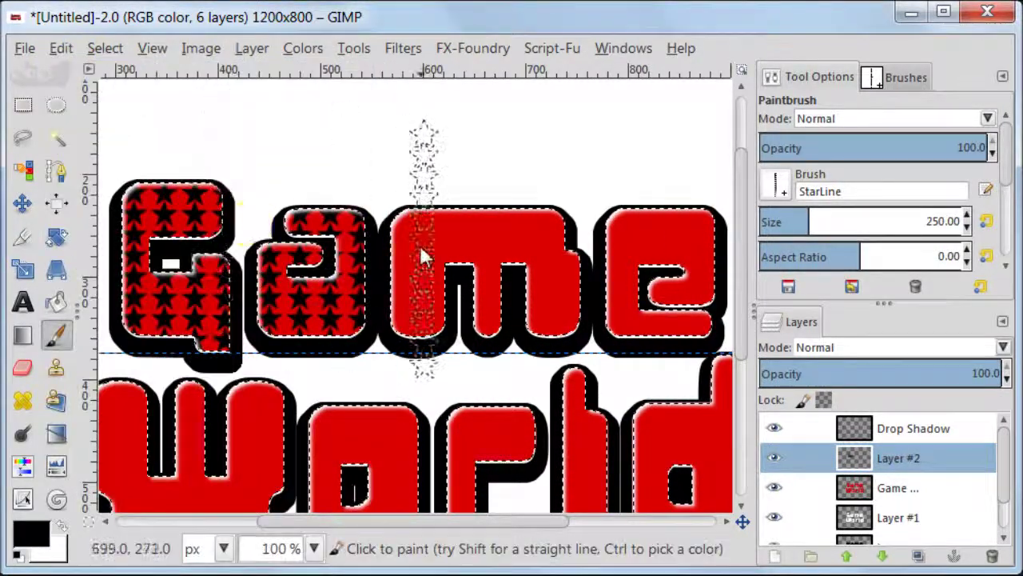
left_click(400, 232)
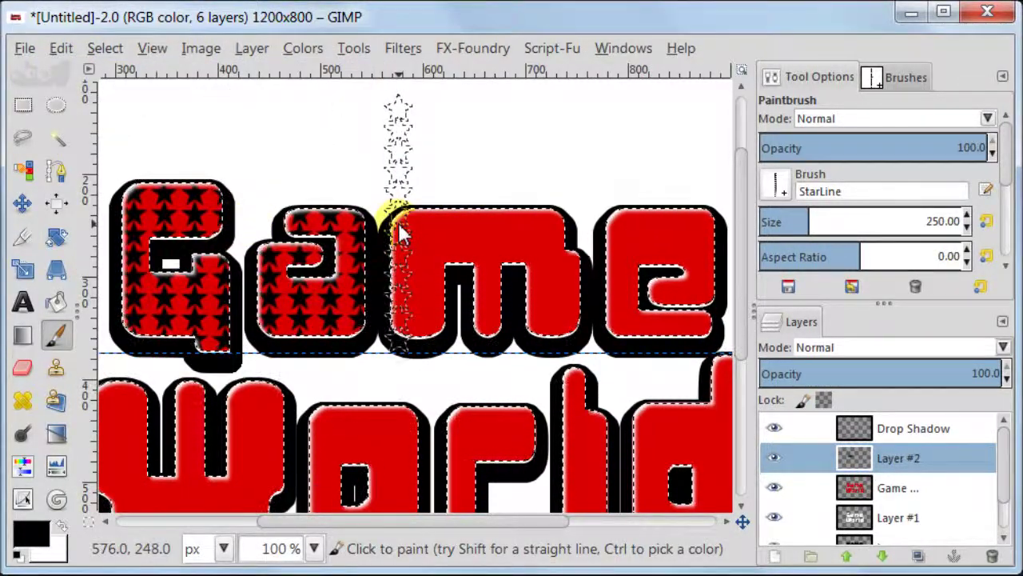
left_click(593, 227, "shift")
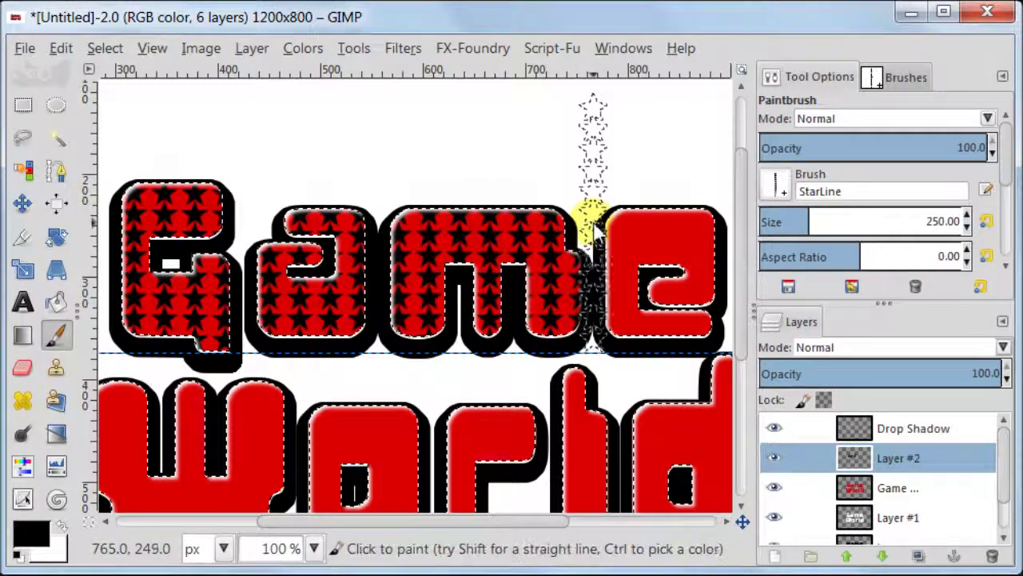
left_click(724, 227, "shift")
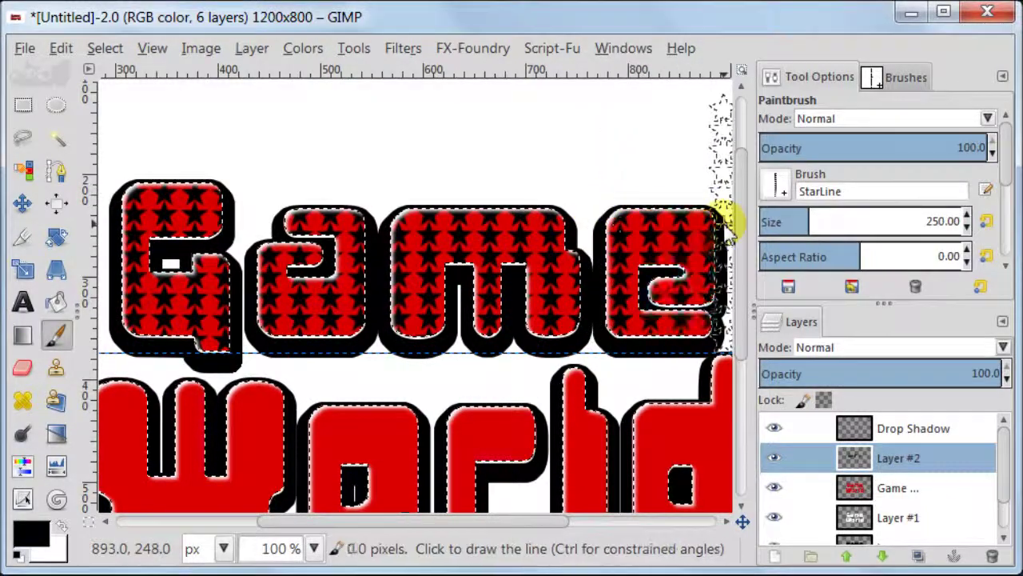
- Fill the W of World with a star line, replacing a bad first stroke
scroll(743, 230, "down", 3)
scroll(605, 274, "right", 4)
scroll(543, 416, "left", 6)
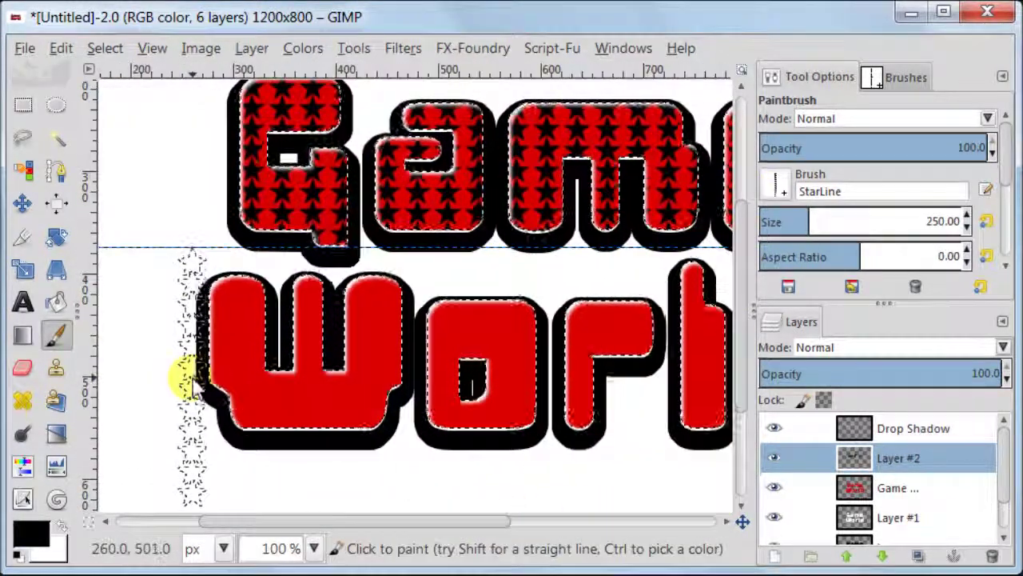
left_click(194, 383)
left_click(356, 386, "shift")
key("ctrl+z")
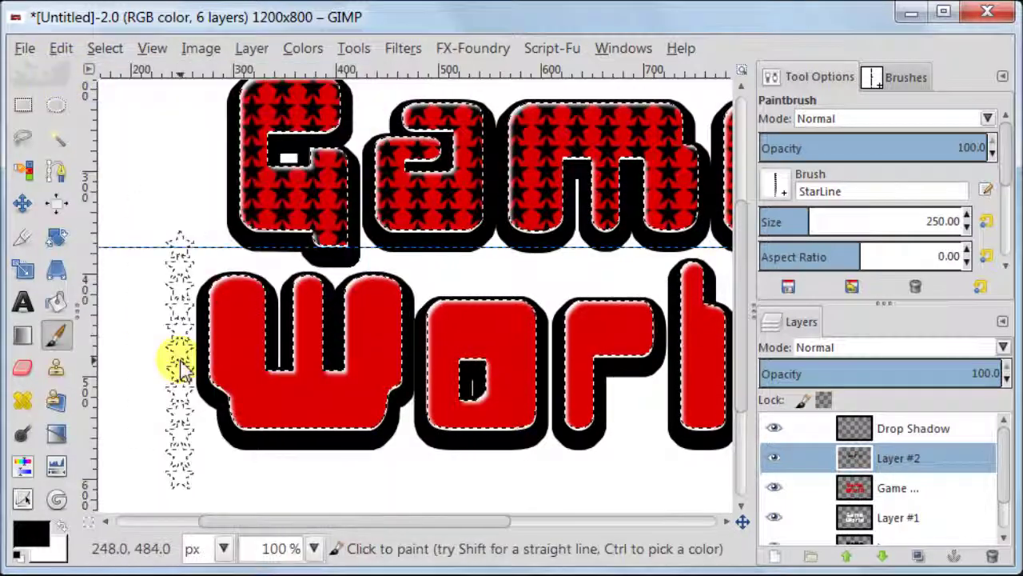
left_click(187, 387)
left_click(421, 389, "shift")
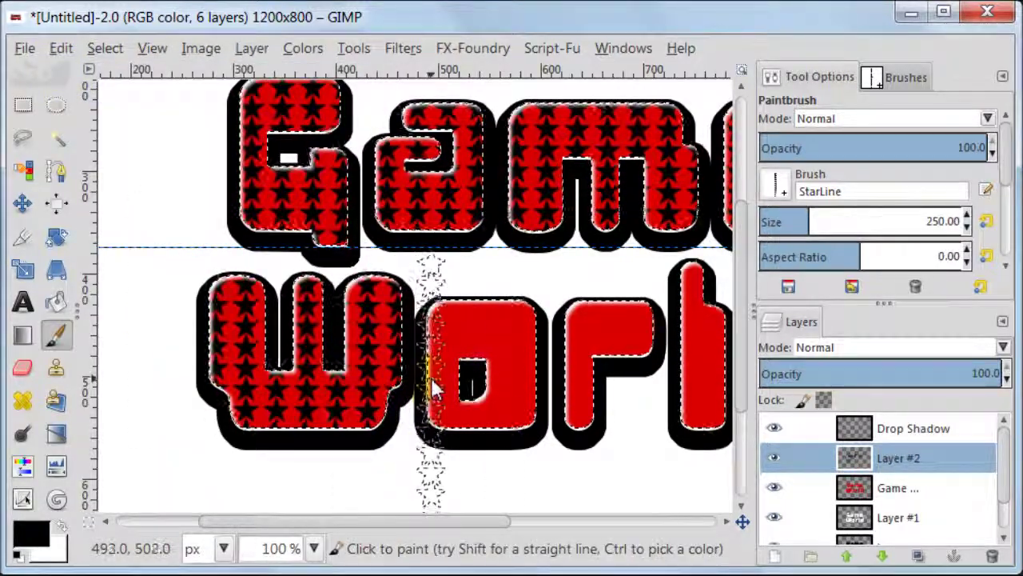
- Fill the o, r, l and d of World with straight lines of stars
left_click(549, 380, "shift")
left_click_drag(483, 518, 583, 518)
left_click(365, 376)
left_click(443, 387, "shift")
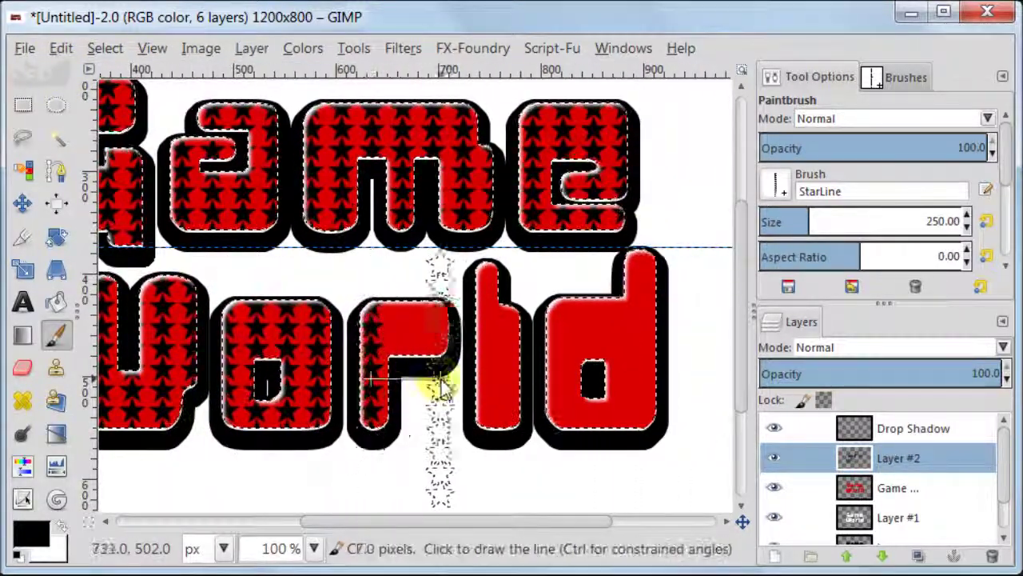
left_click(479, 389)
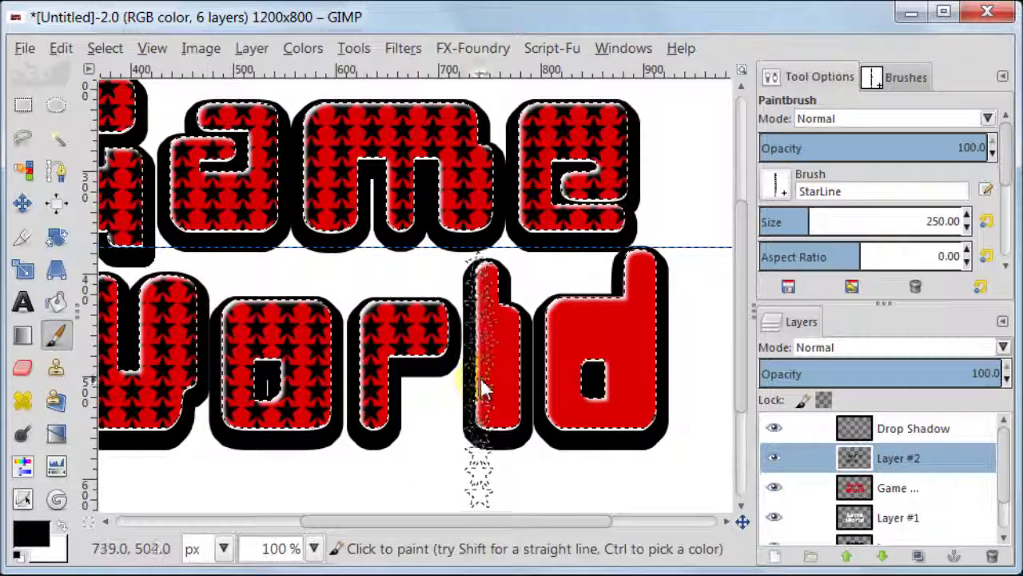
left_click(564, 383)
left_click(680, 365, "shift")
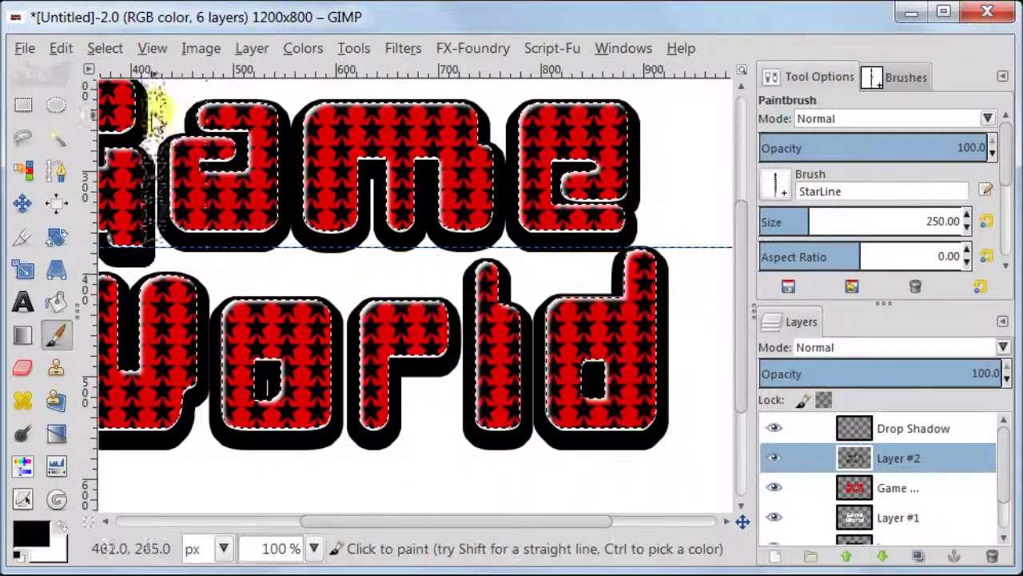
- Clear the letter selection, zoom out to 66.7% and switch to Rectangle Select
left_click(105, 48)
left_click(119, 98)
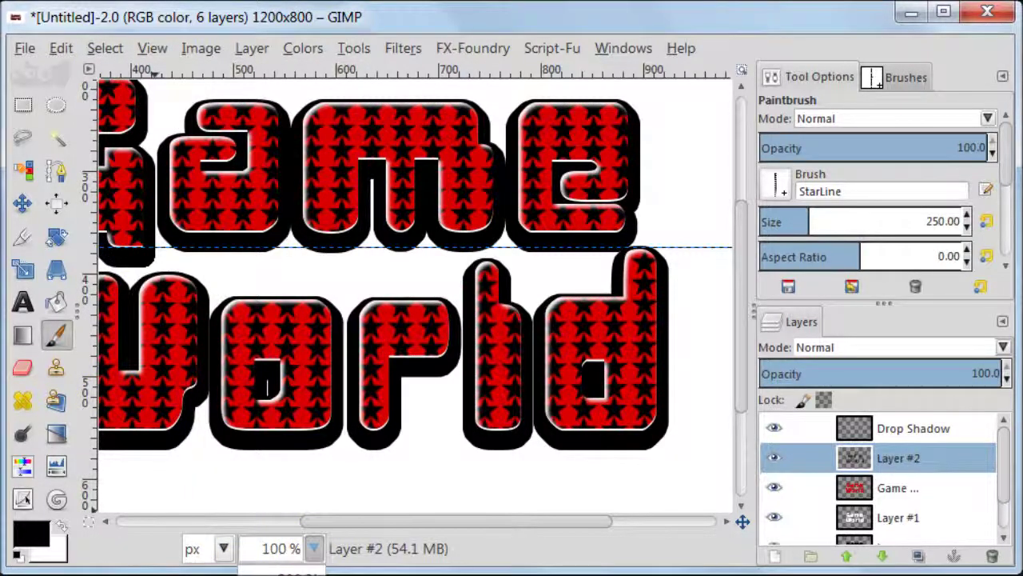
left_click(280, 566)
left_click_drag(491, 521, 445, 528)
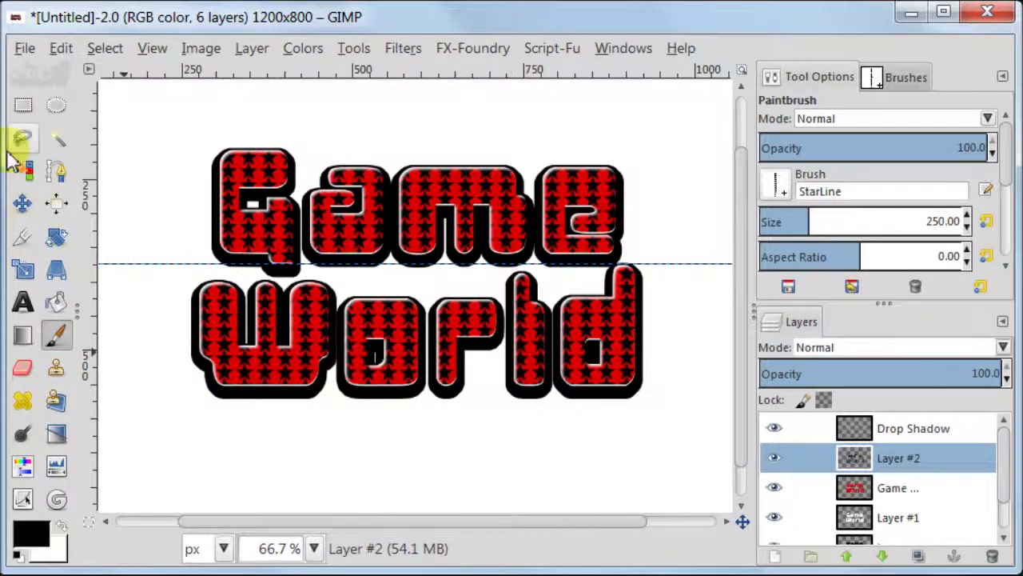
left_click(22, 106)
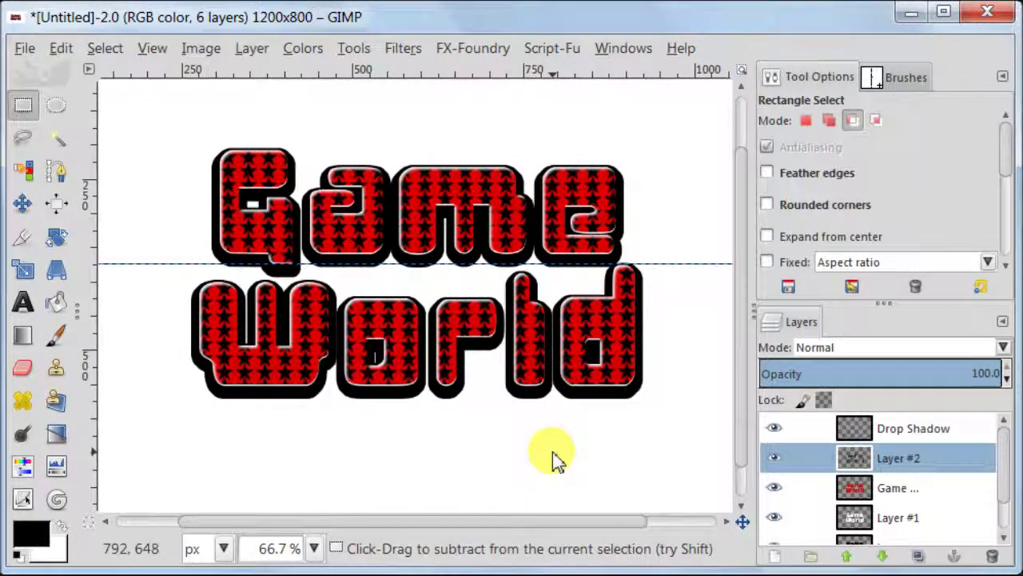
- Use Alpha to Selection on the Game text layer, then make Drop Shadow the active layer
left_click(849, 494)
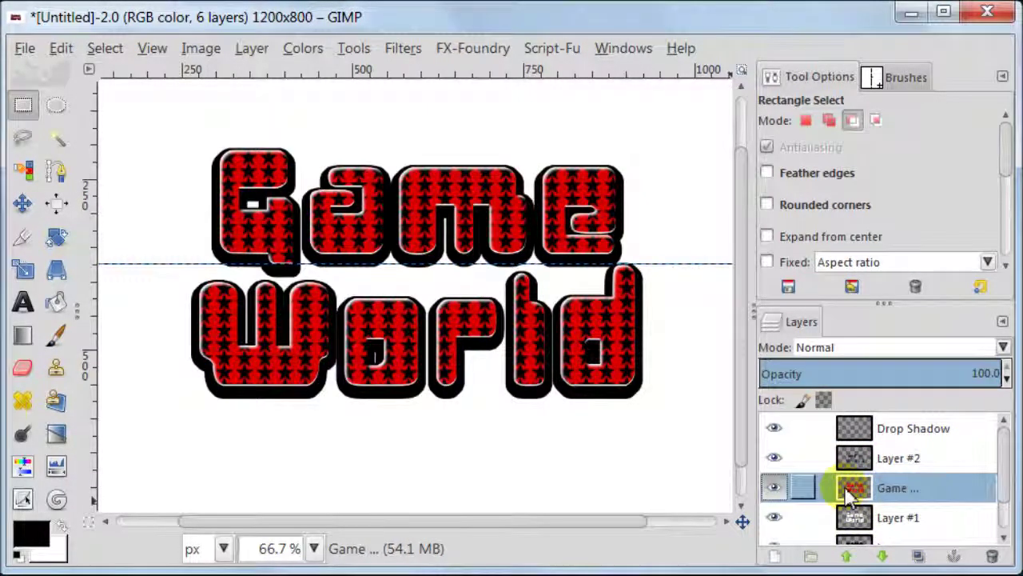
right_click(849, 494)
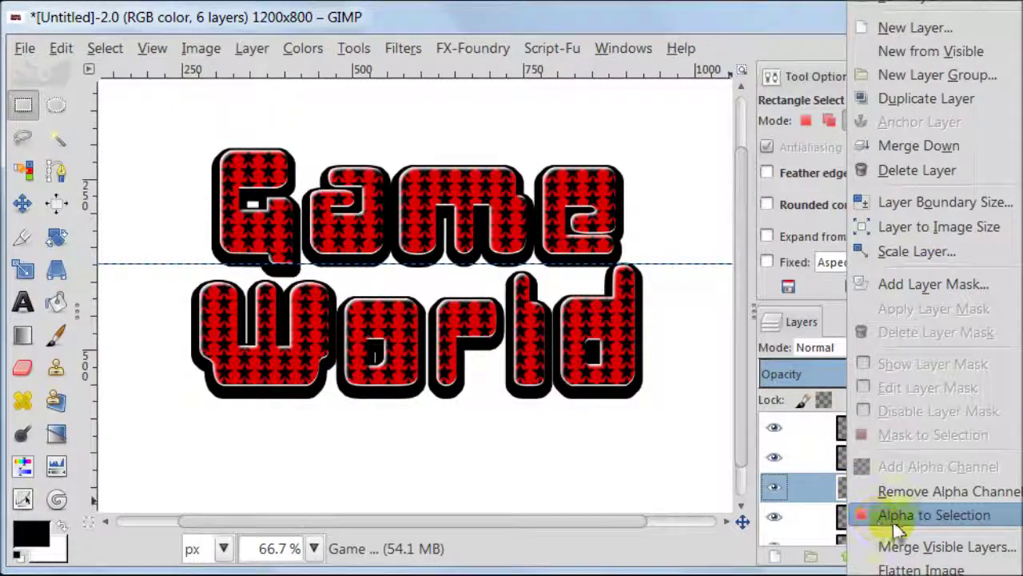
left_click(919, 518)
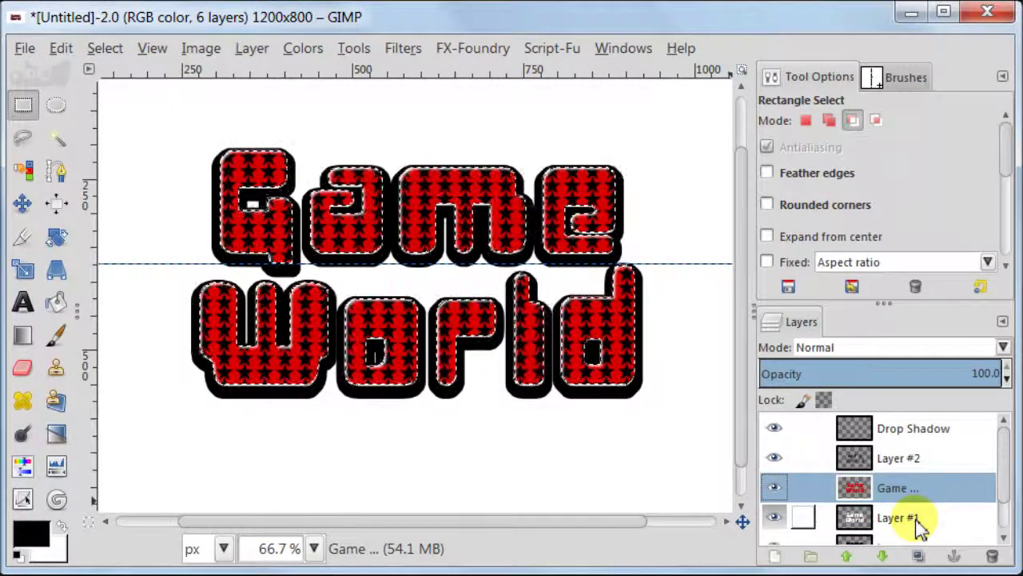
left_click(854, 430)
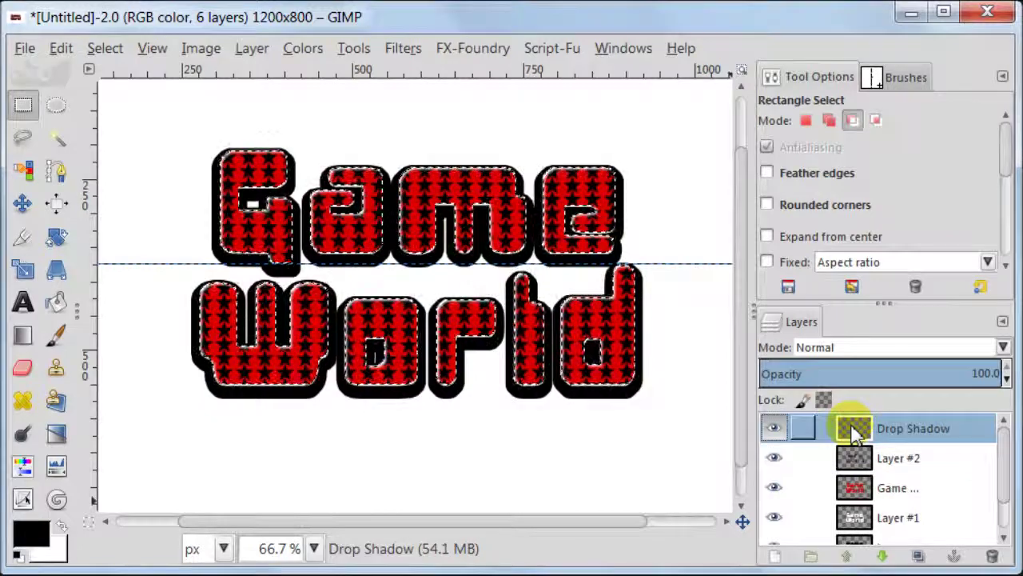
left_click(775, 556)
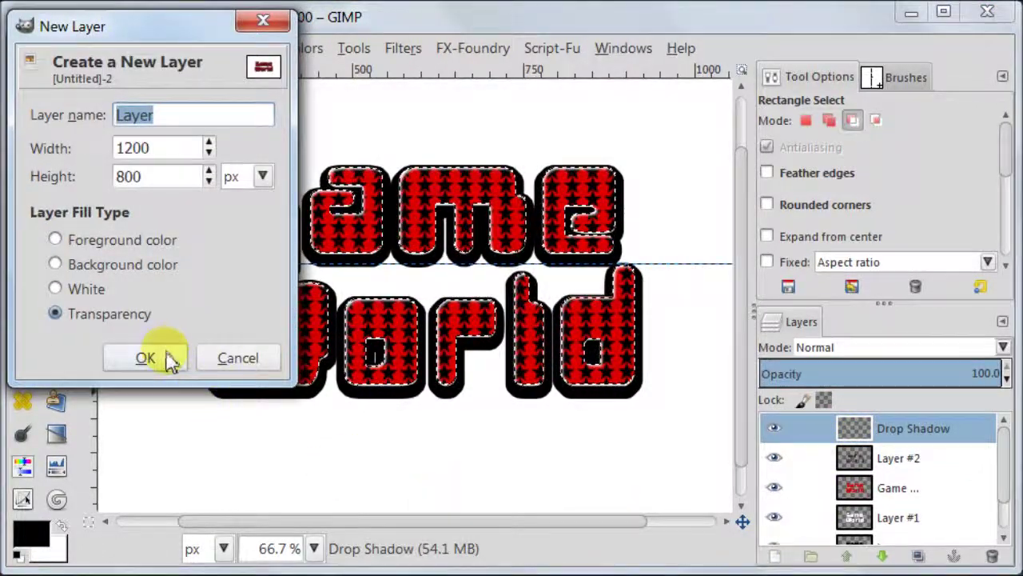
- Add a transparent Layer #3 above Drop Shadow and zoom to 50%
left_click(168, 360)
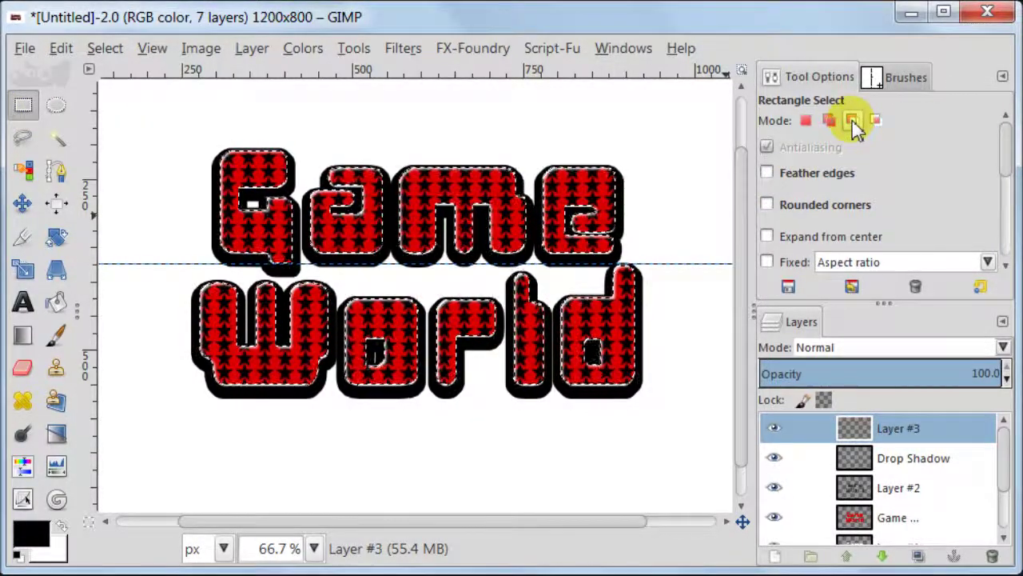
left_click(314, 548)
left_click(279, 529)
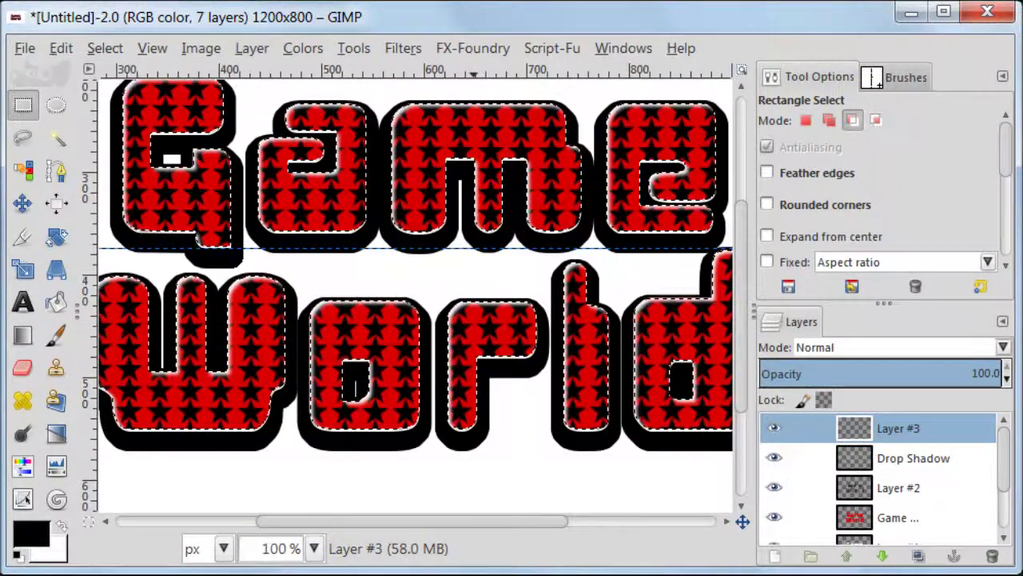
left_click(311, 549)
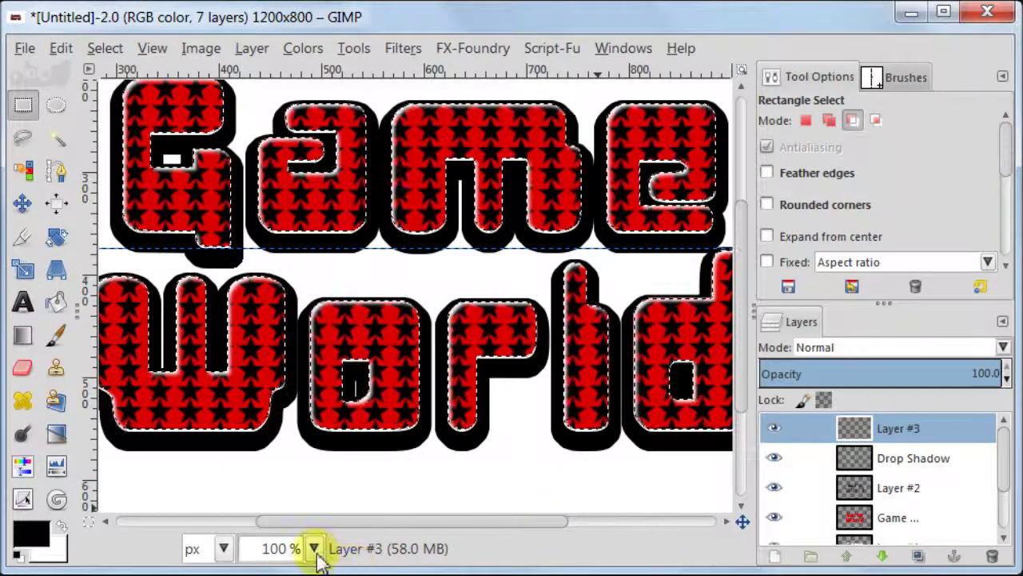
left_click(279, 566)
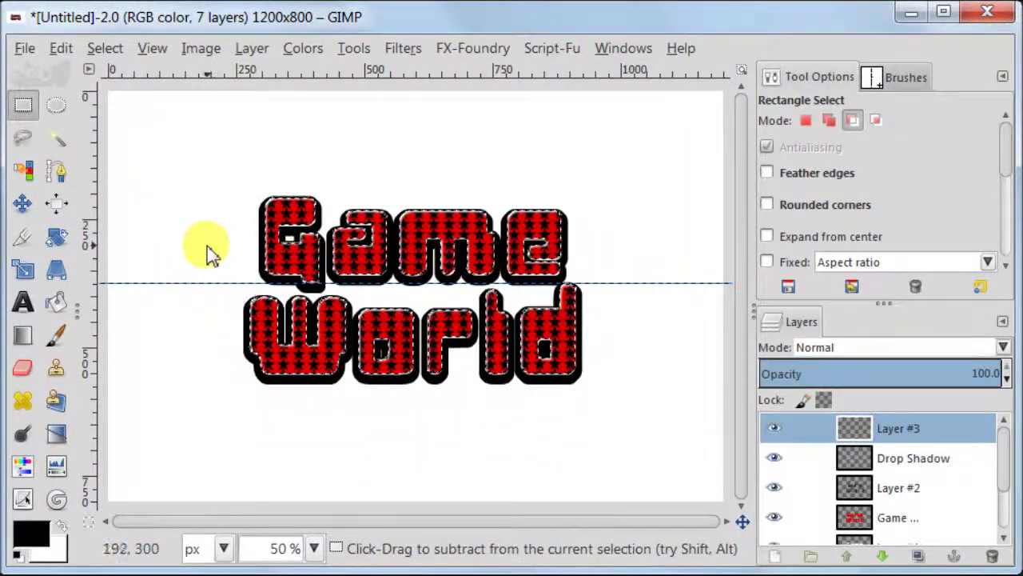
- Subtract a rectangle from the lower lettering, moving its top edge to mid-height of Game
left_click_drag(205, 244, 650, 422)
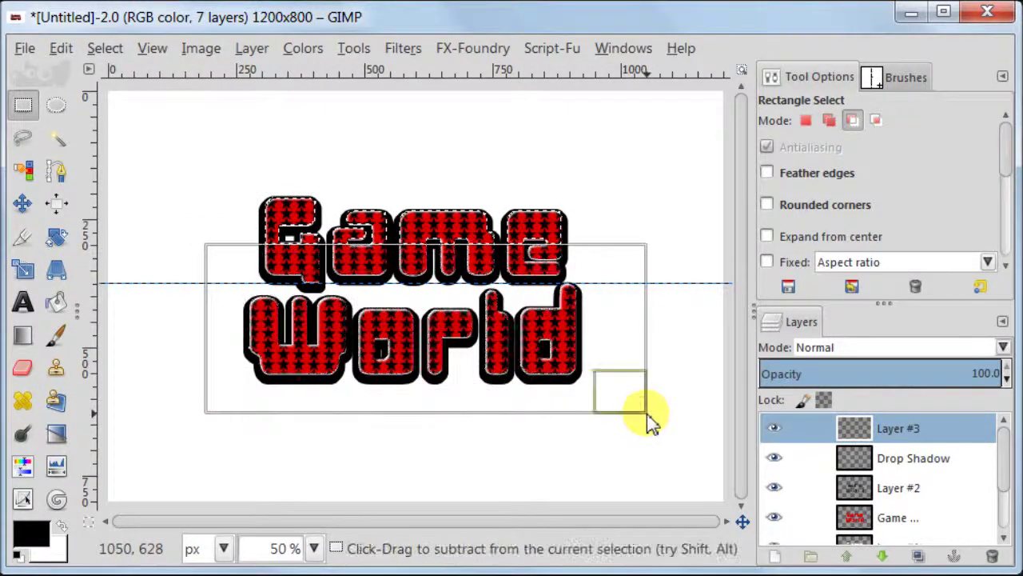
left_click(314, 548)
left_click(280, 528)
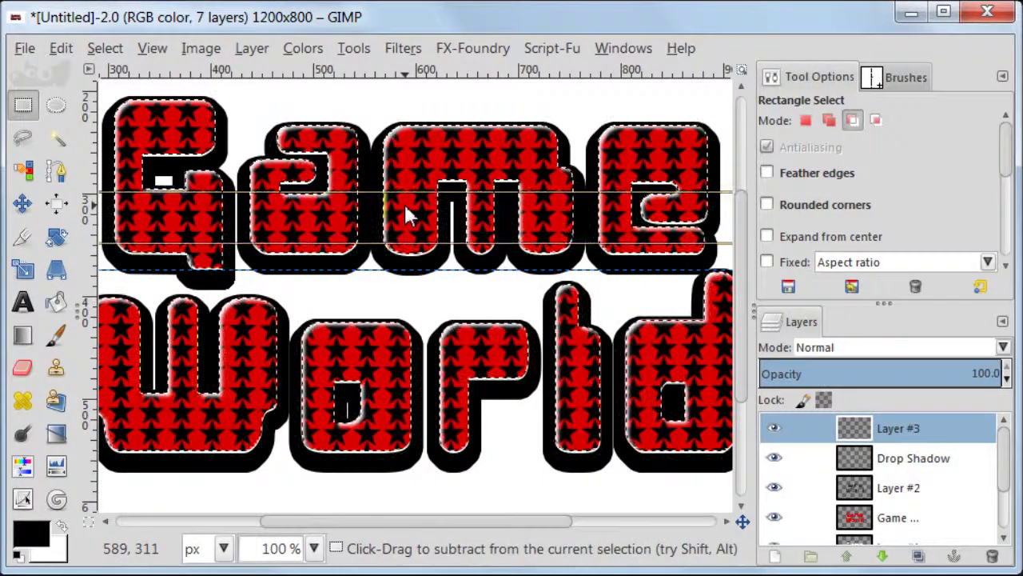
left_click_drag(407, 207, 418, 200)
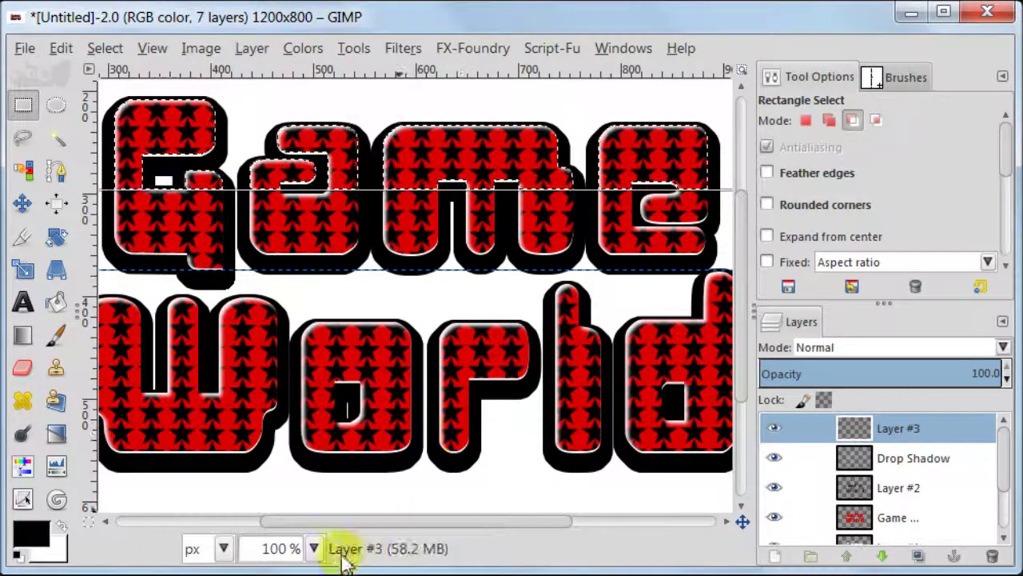
scroll(314, 549, "down", 1)
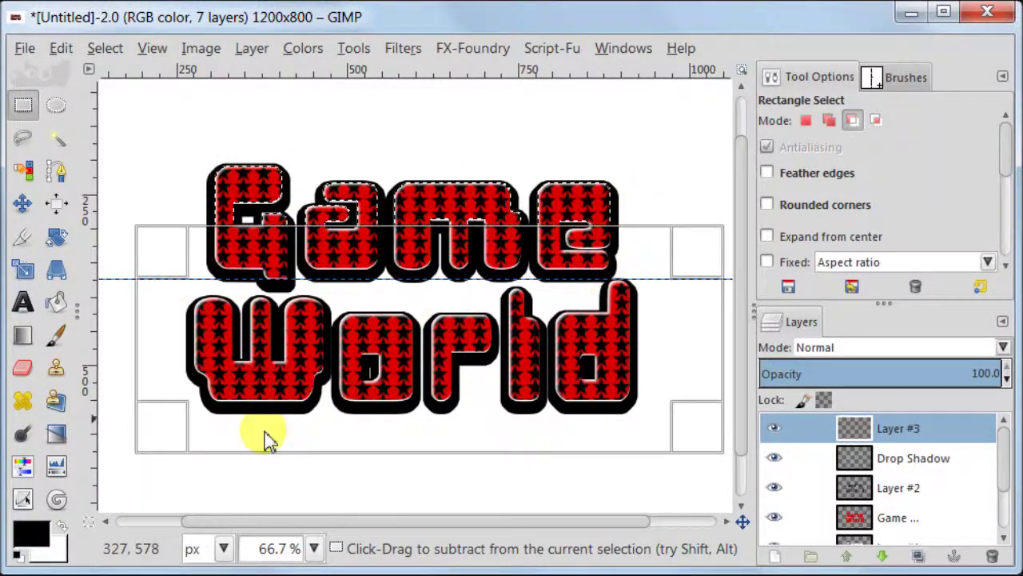
left_click(61, 527)
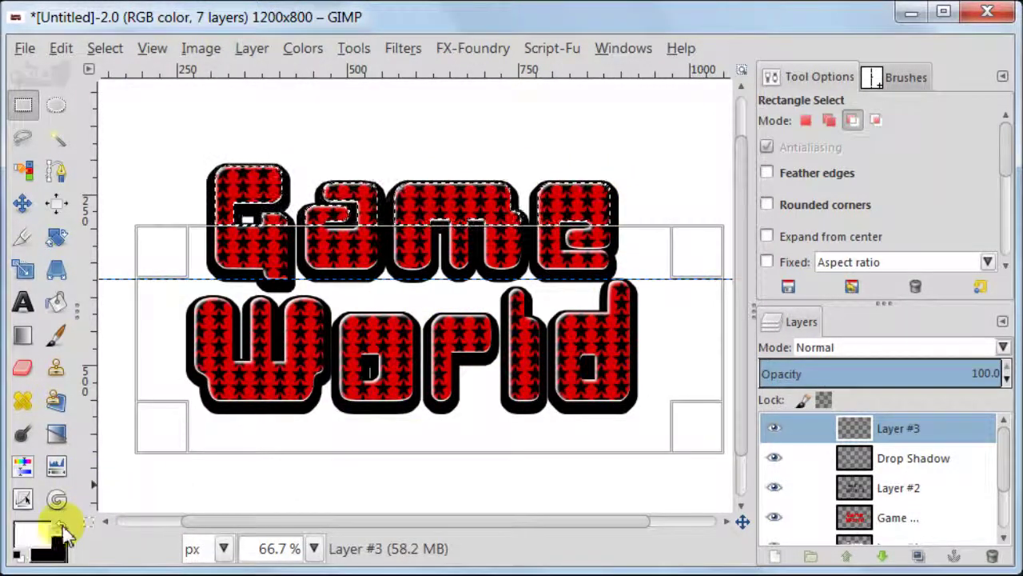
- Draw a vertical linear white-to-transparent gradient over the top half of Game, then select none
left_click(23, 338)
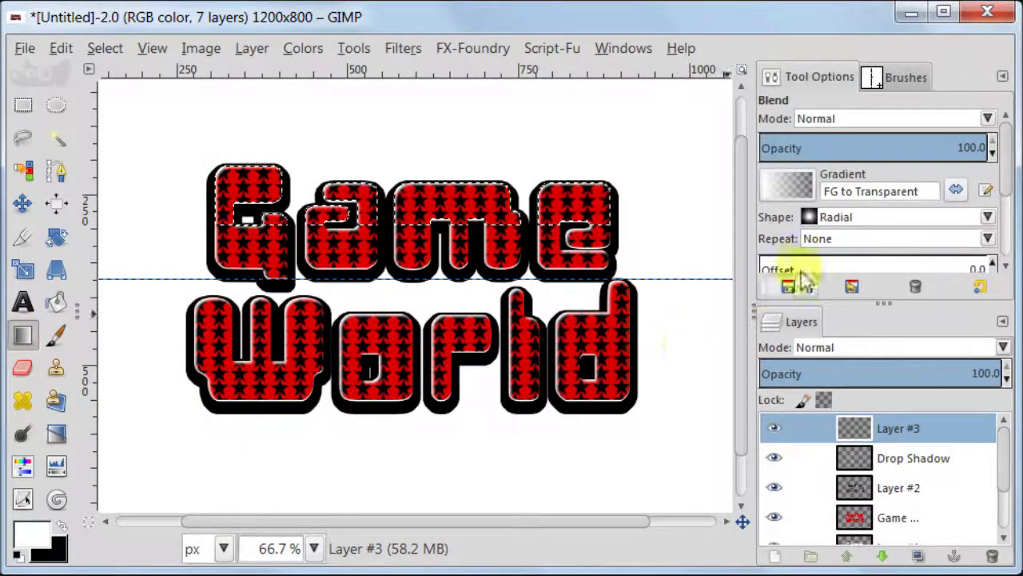
left_click(902, 220)
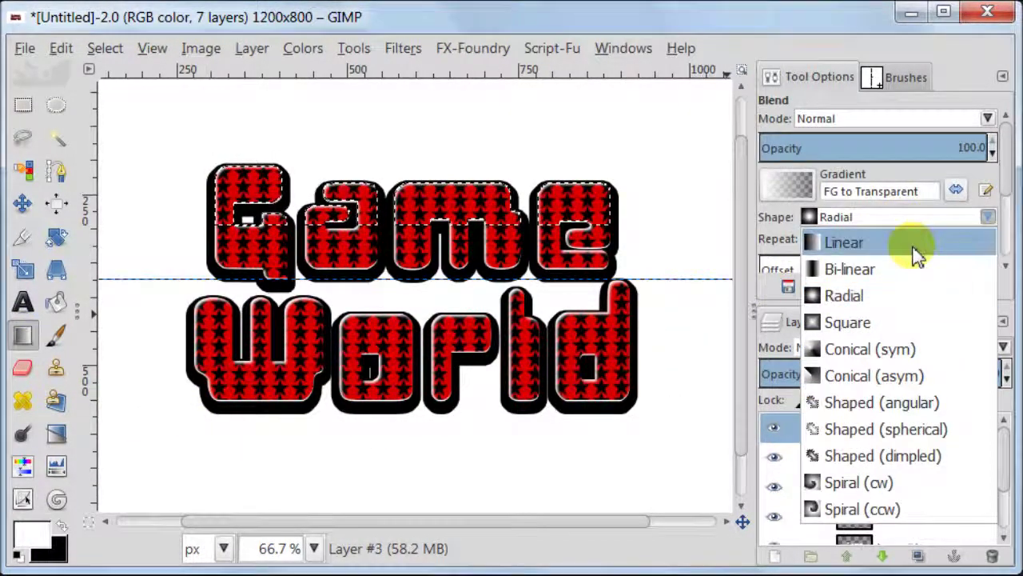
left_click(909, 242)
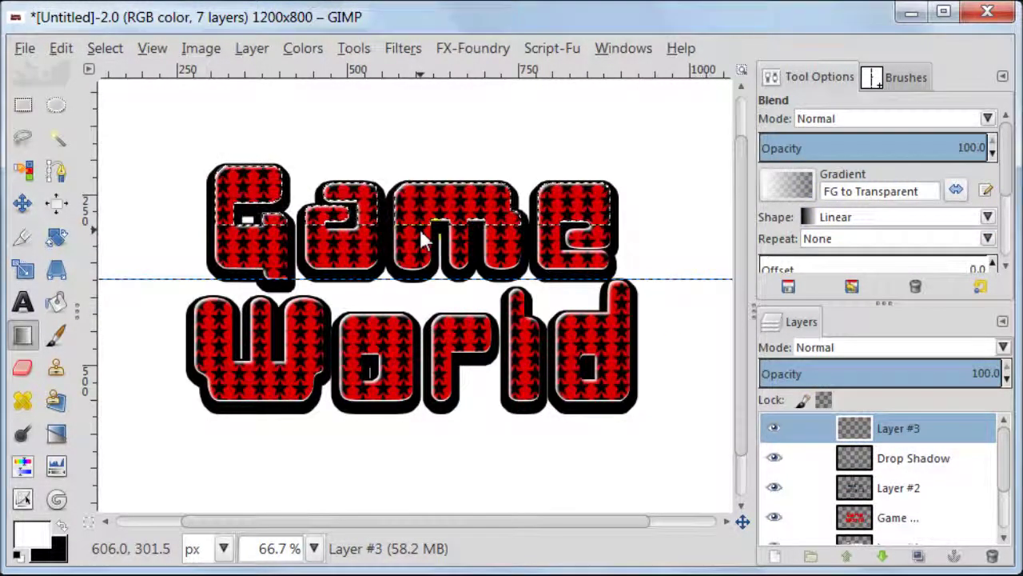
left_click_drag(420, 234, 418, 164)
key("ctrl")
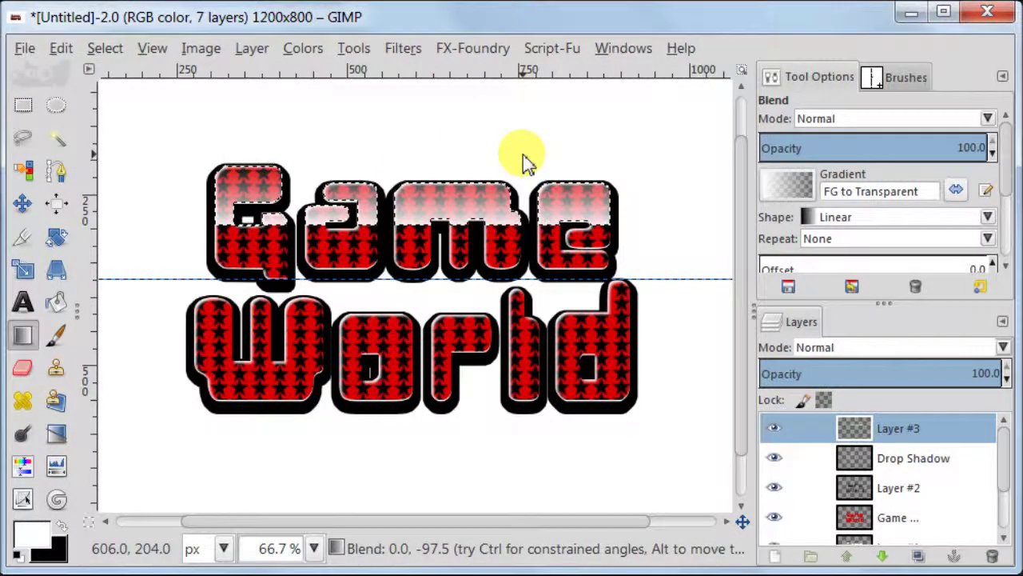
left_click(107, 50)
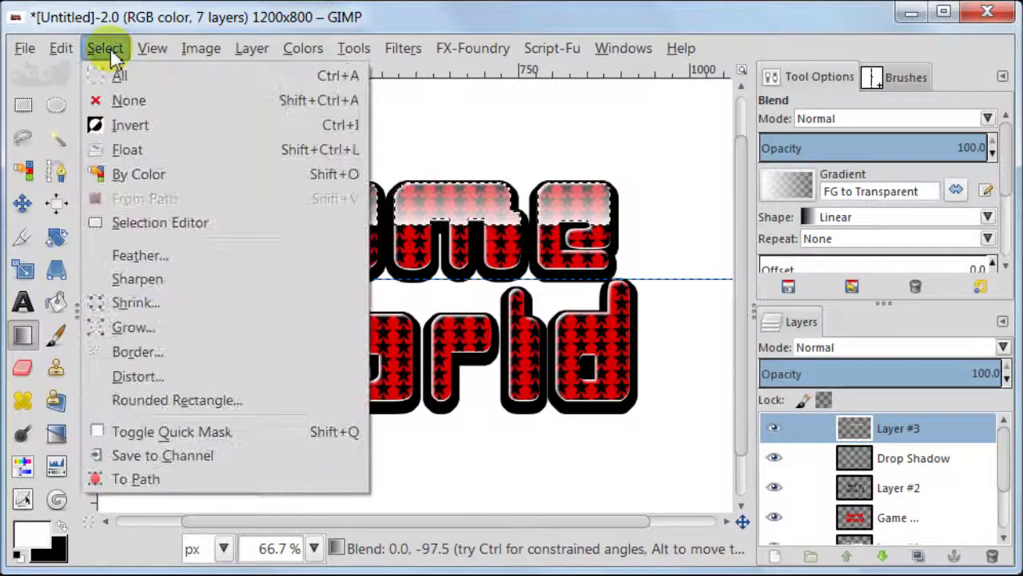
left_click(124, 104)
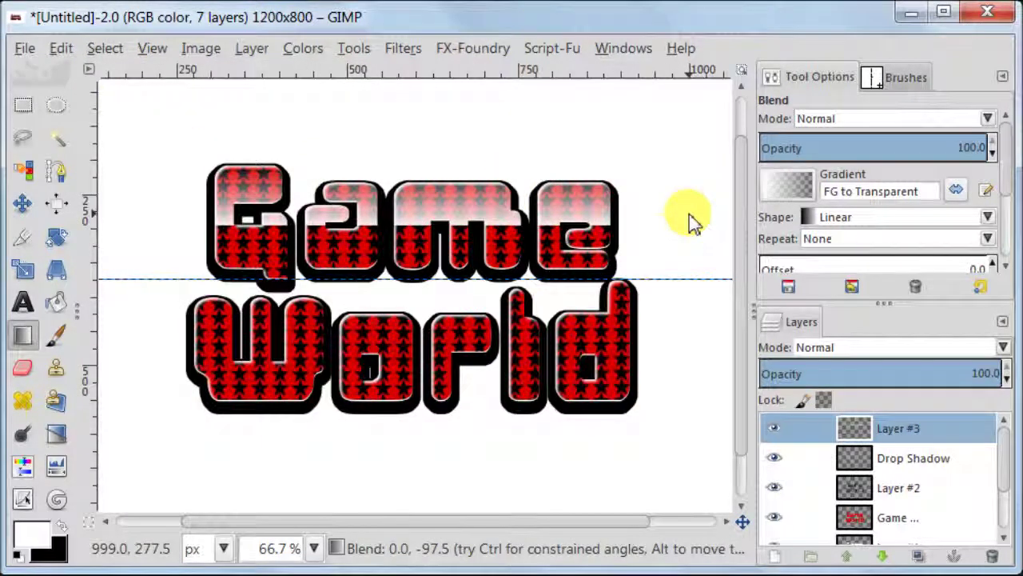
- Load the Game text layer's letter shapes as a selection and reactivate Layer #3
left_click(849, 518)
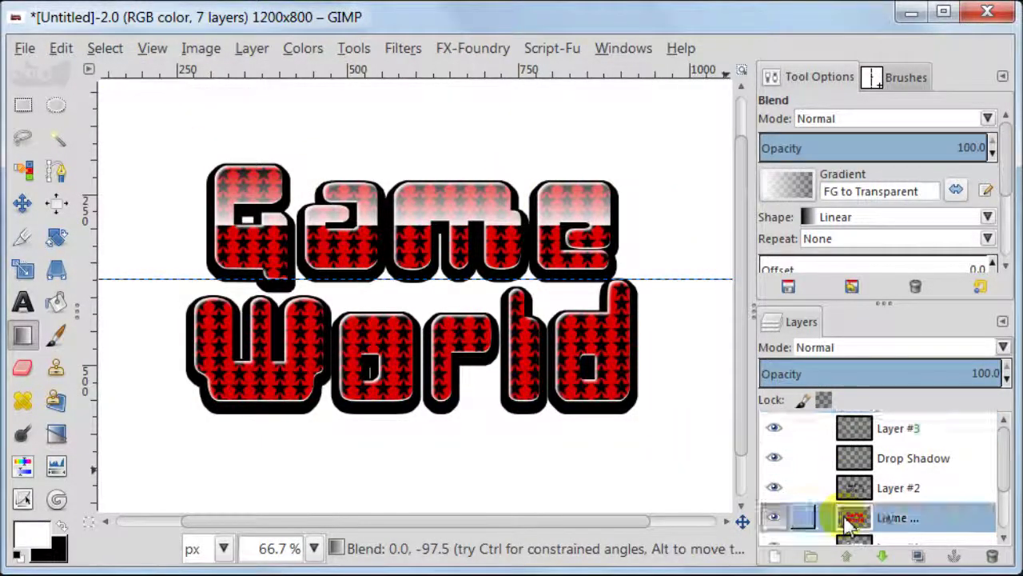
right_click(850, 522)
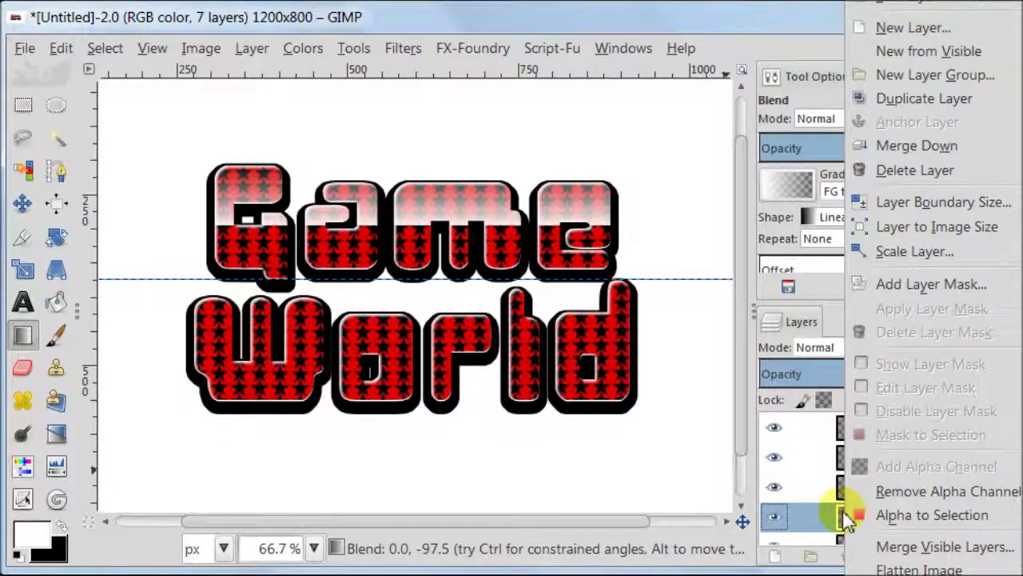
left_click(880, 515)
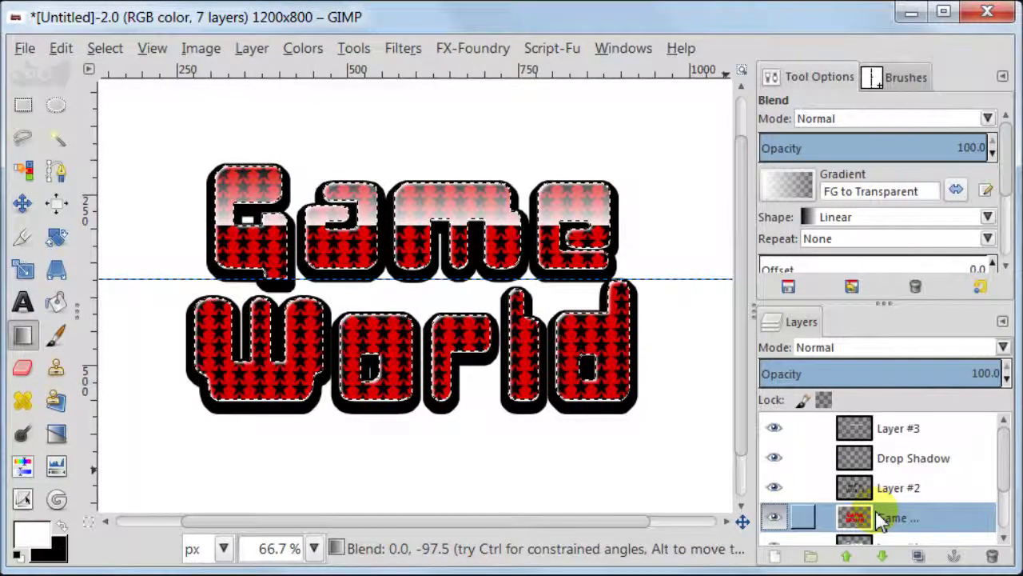
left_click(849, 432)
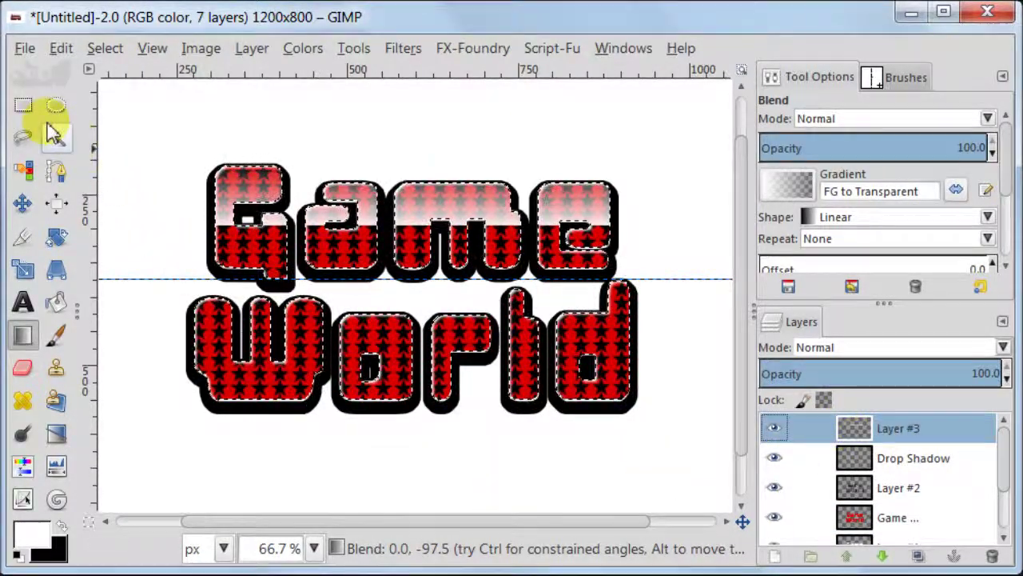
- Trim the letter selection with a rectangle so only part of World remains, then zoom out
left_click(22, 108)
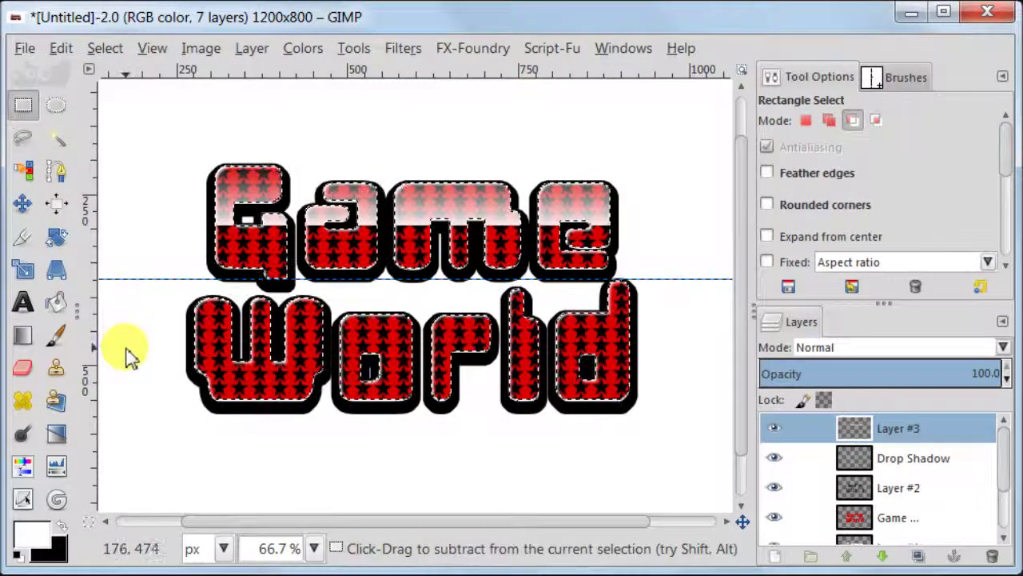
left_click_drag(137, 119, 679, 359)
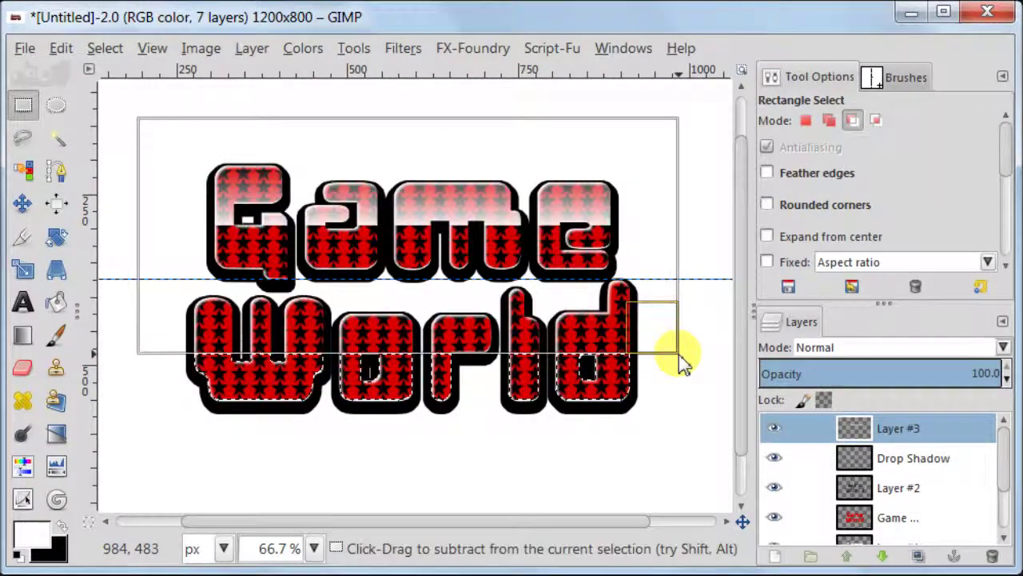
left_click(314, 548)
left_click(276, 533)
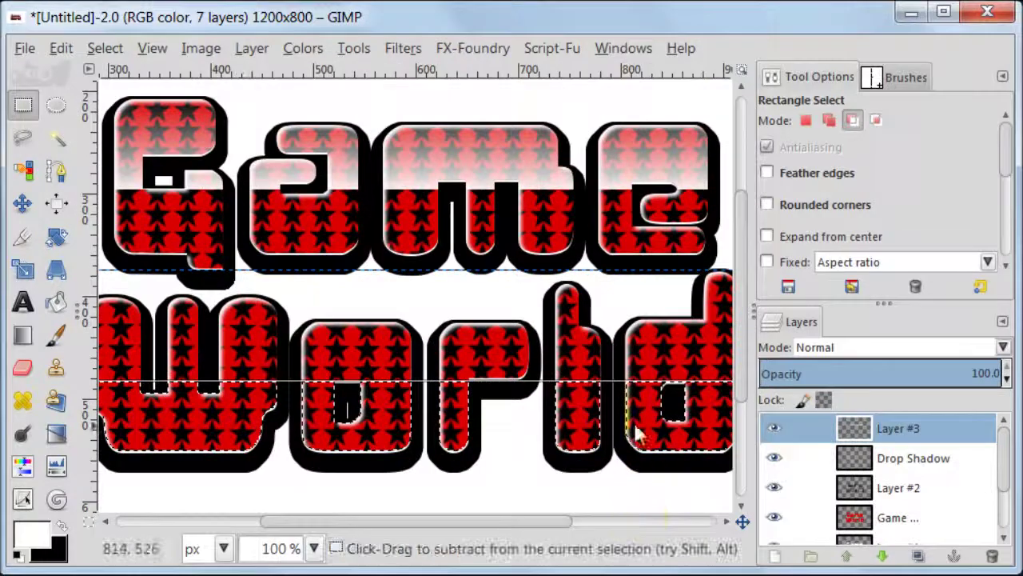
left_click_drag(636, 356, 640, 357)
key("Return")
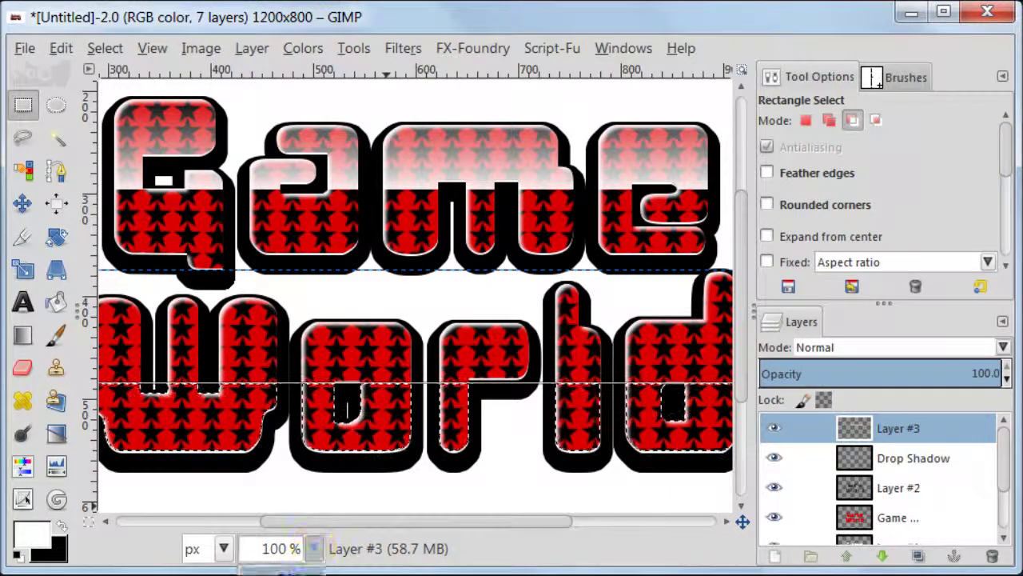
left_click(314, 549)
left_click(280, 566)
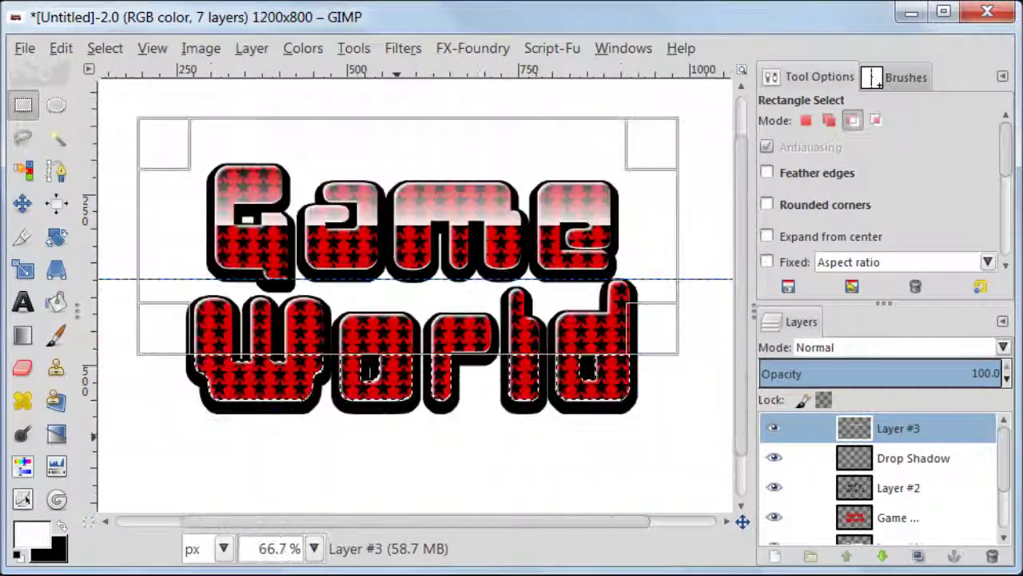
left_click(22, 335)
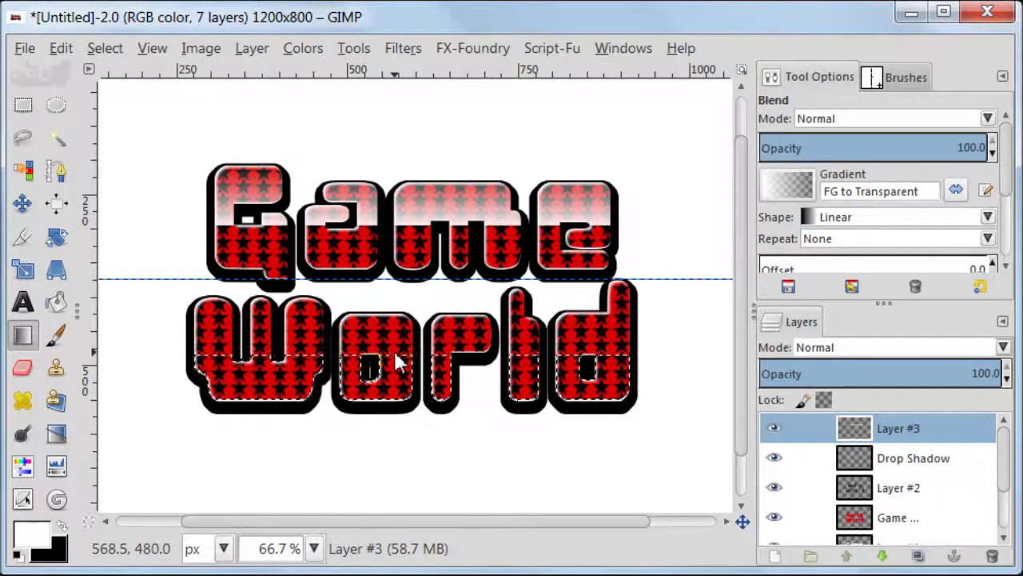
- Lay a white-to-transparent gradient over the bottom of World, then clear the selection
left_click_drag(394, 348, 396, 416)
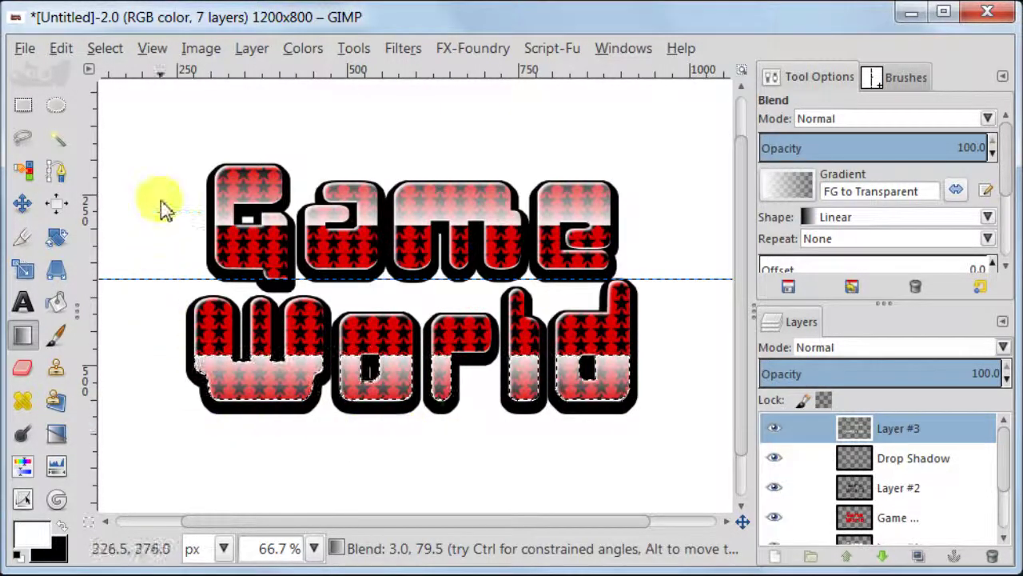
left_click(105, 48)
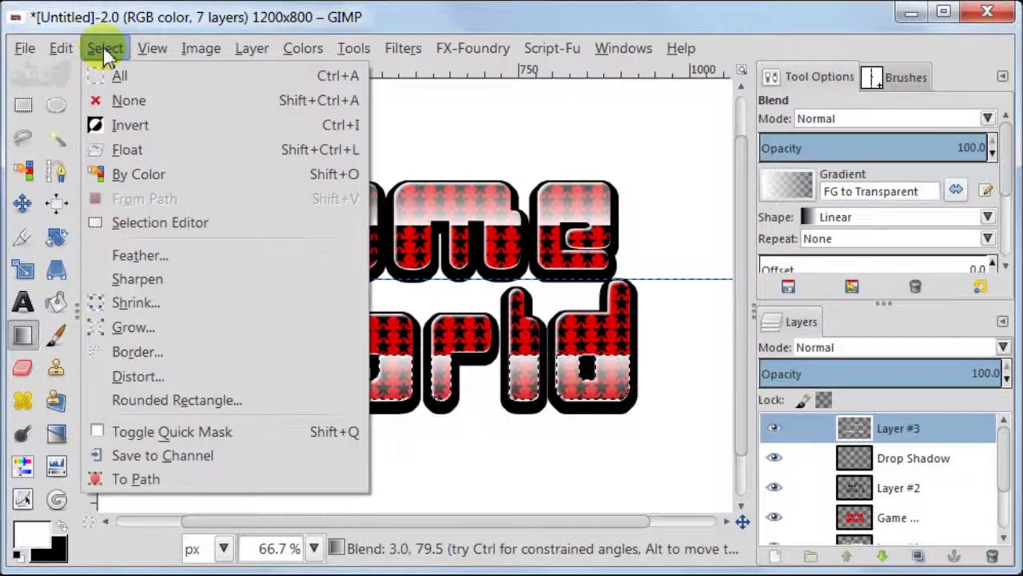
left_click(104, 99)
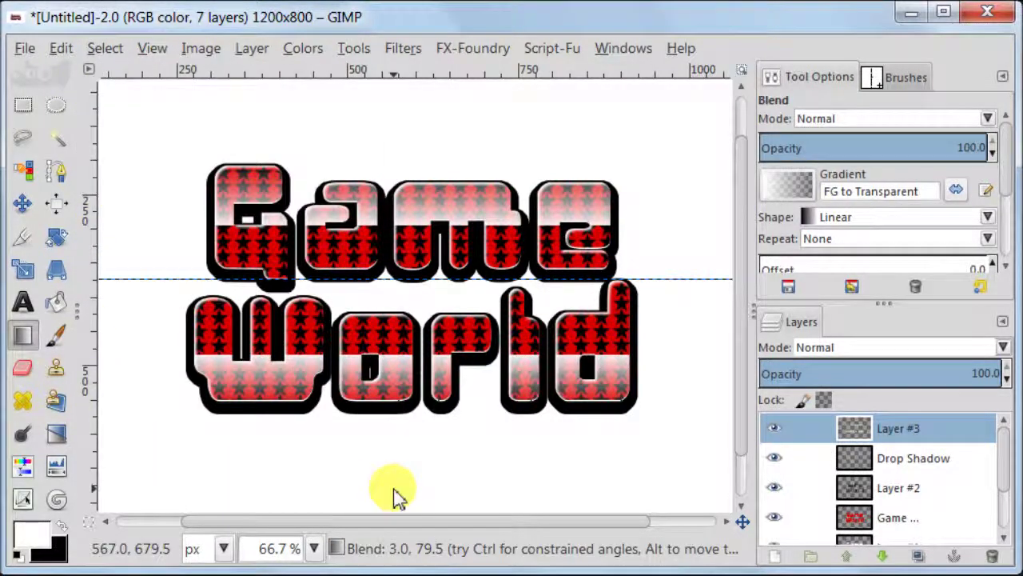
- Lower Layer #3's opacity to 88.1 in the Layers panel
left_click(953, 372)
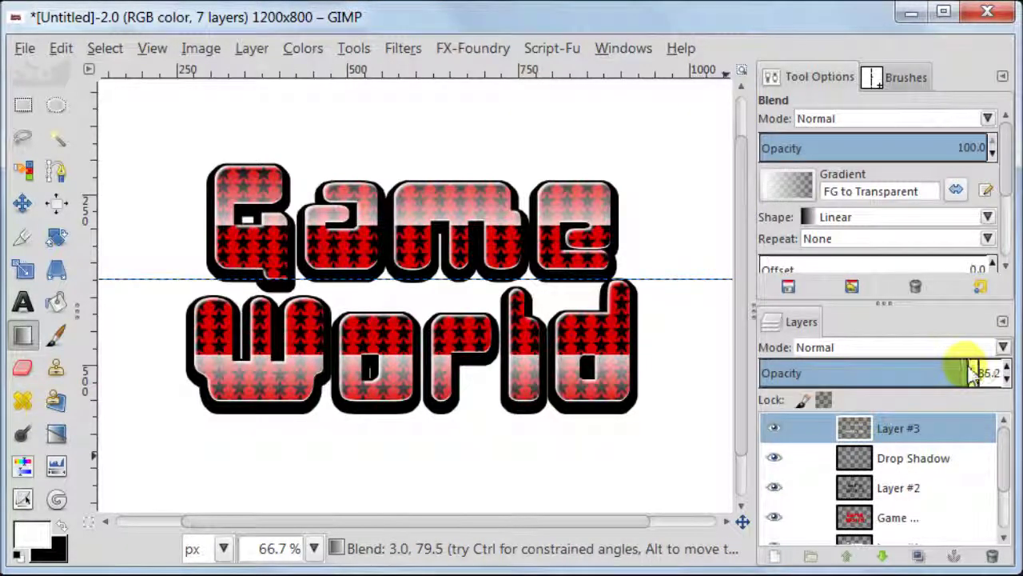
left_click_drag(974, 376, 977, 377)
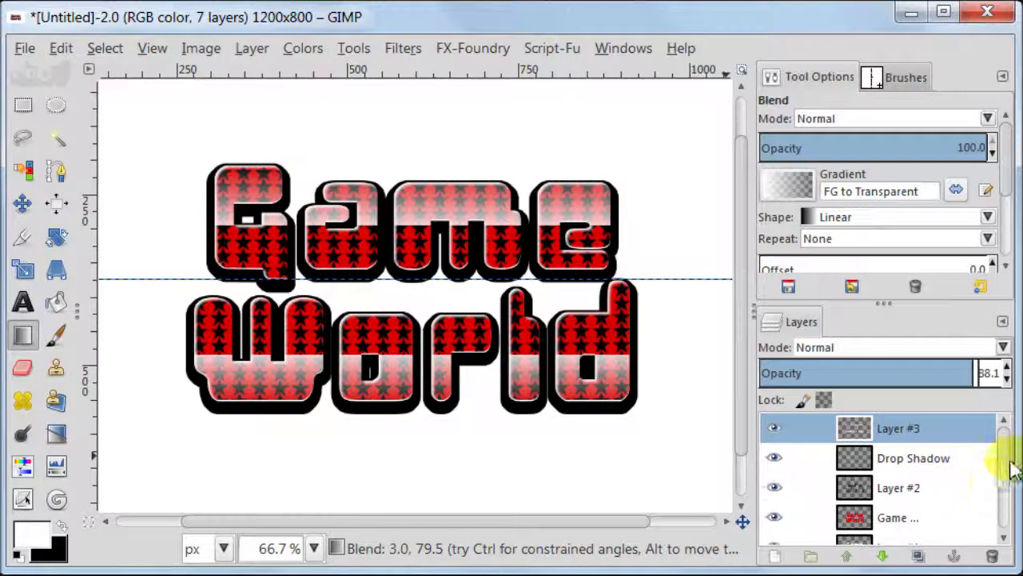
left_click_drag(1006, 464, 1006, 491)
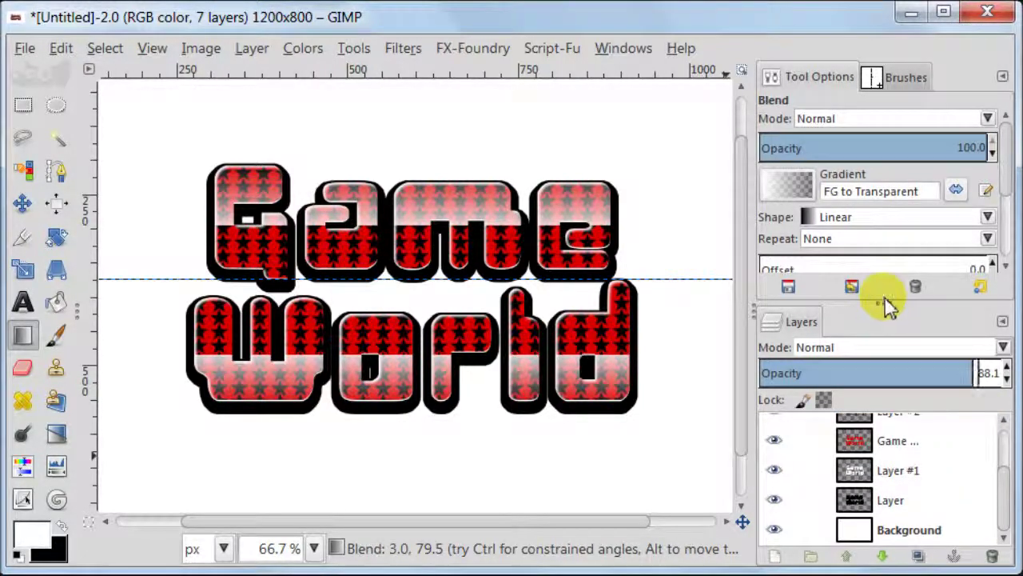
- Select the Background layer and set the foreground colour to red db0000
left_click(854, 537)
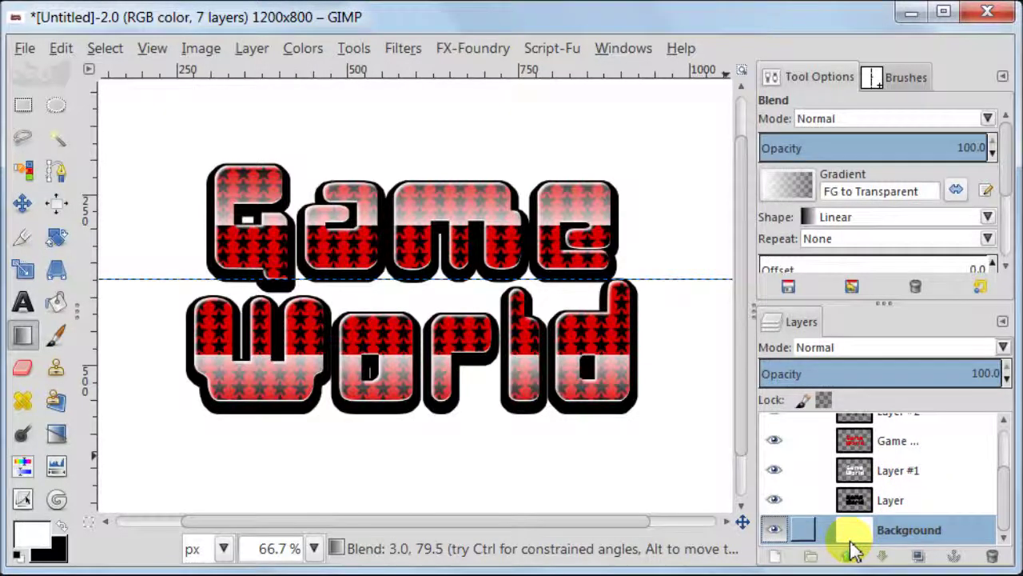
left_click(24, 541)
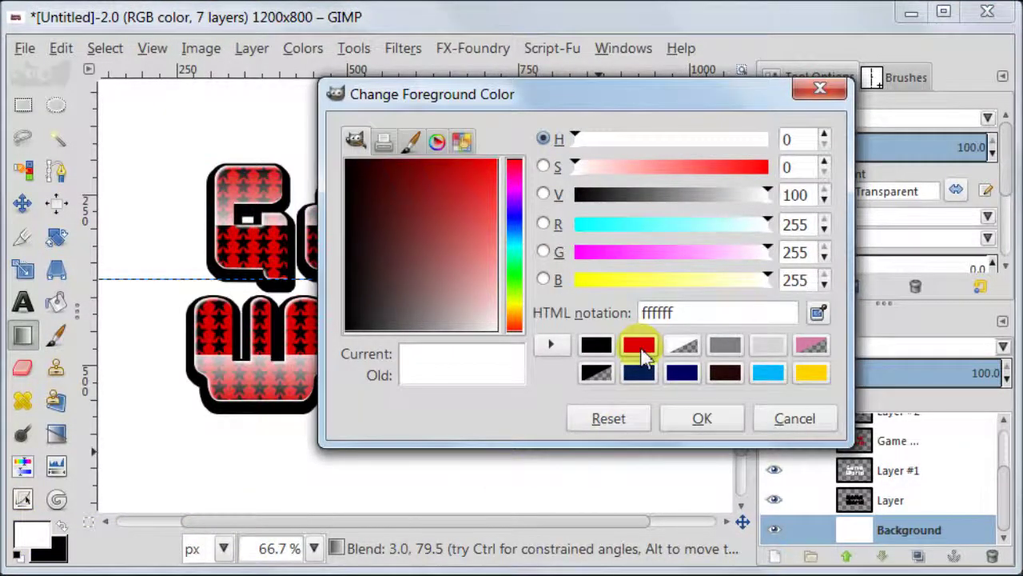
left_click(645, 352)
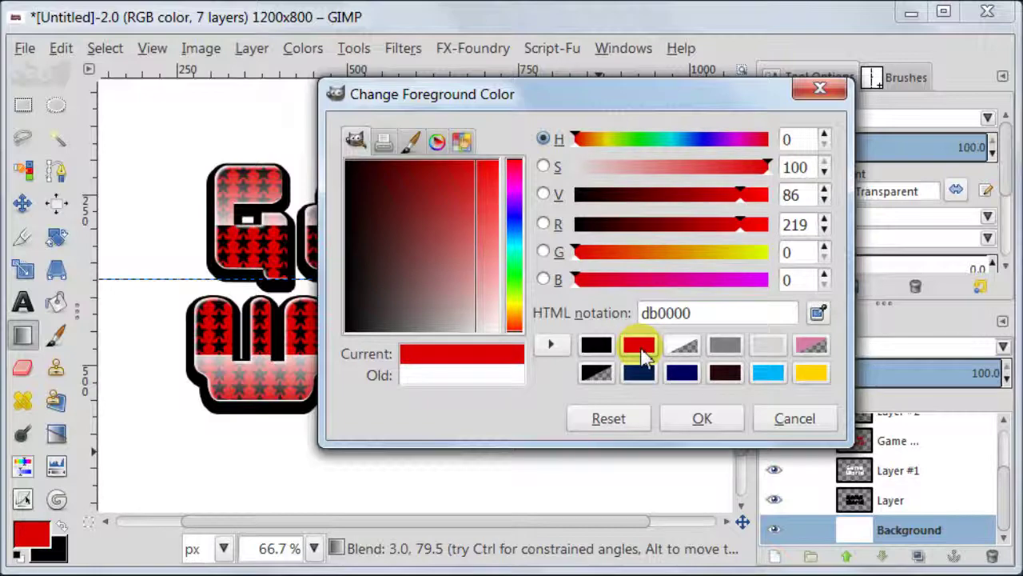
left_click(694, 422)
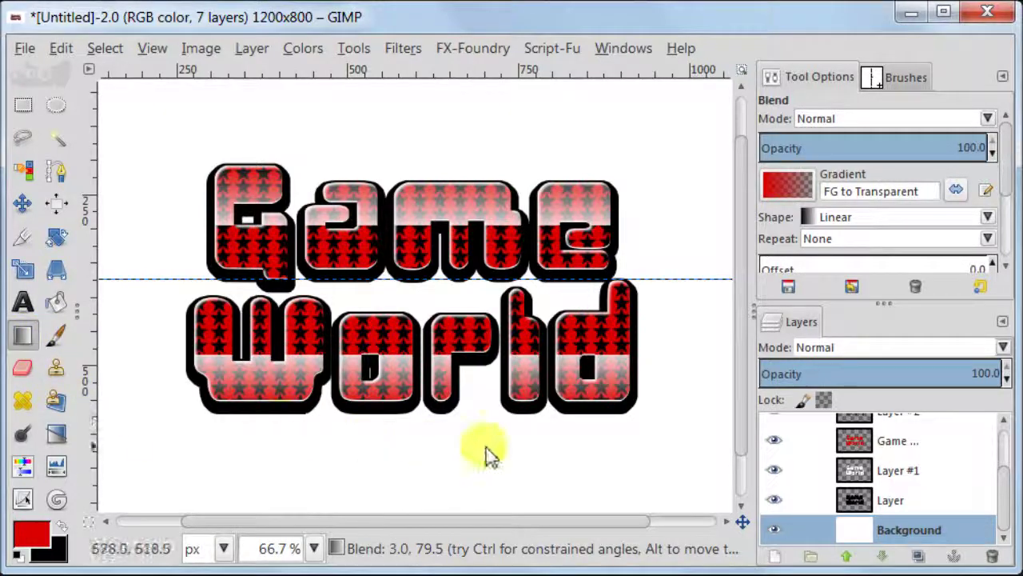
- Drag a Bi-linear FG to BG (RGB) gradient down from the image centre at 50% zoom
left_click(787, 186)
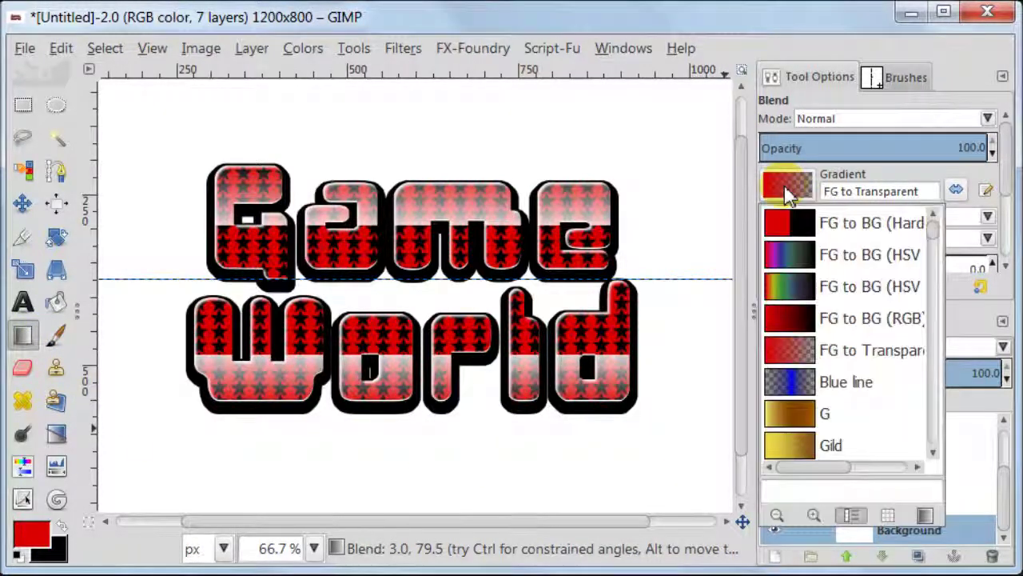
left_click(787, 323)
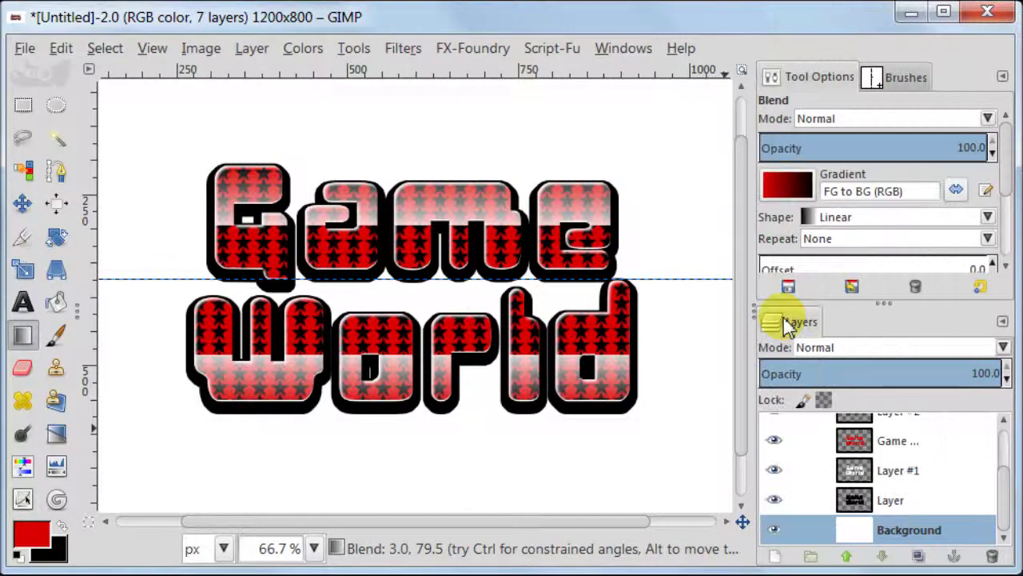
left_click(900, 224)
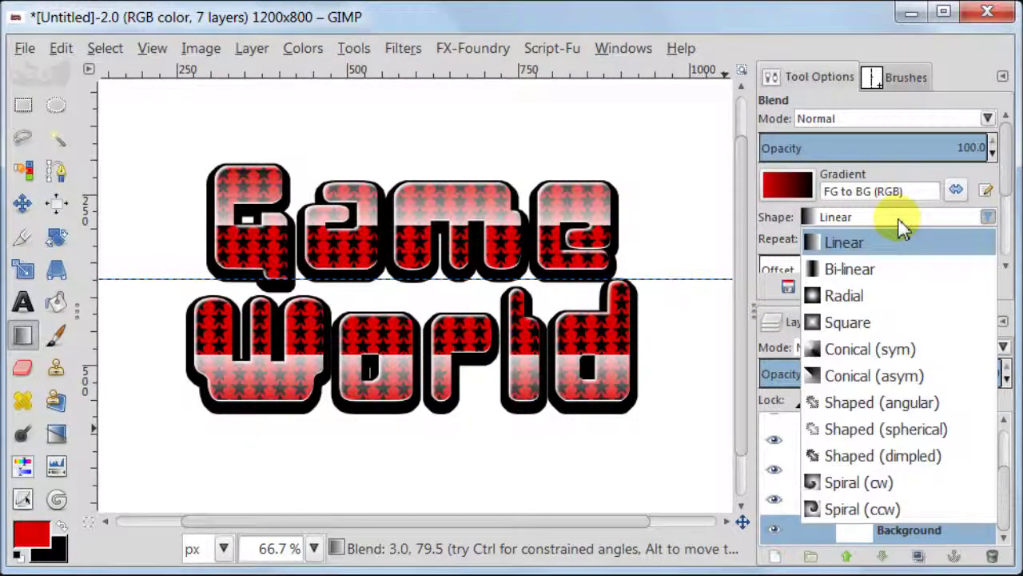
left_click(907, 270)
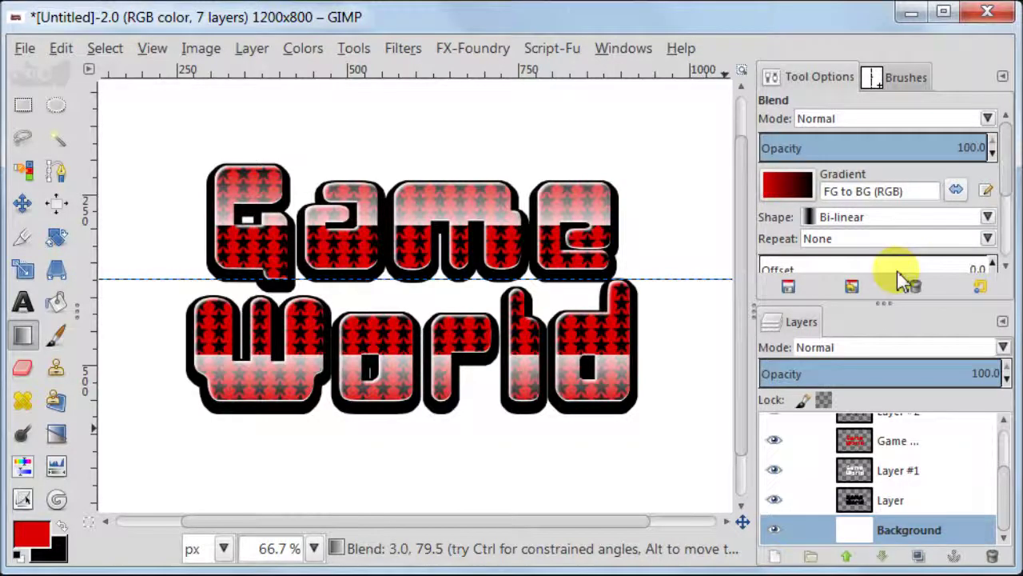
left_click(316, 549)
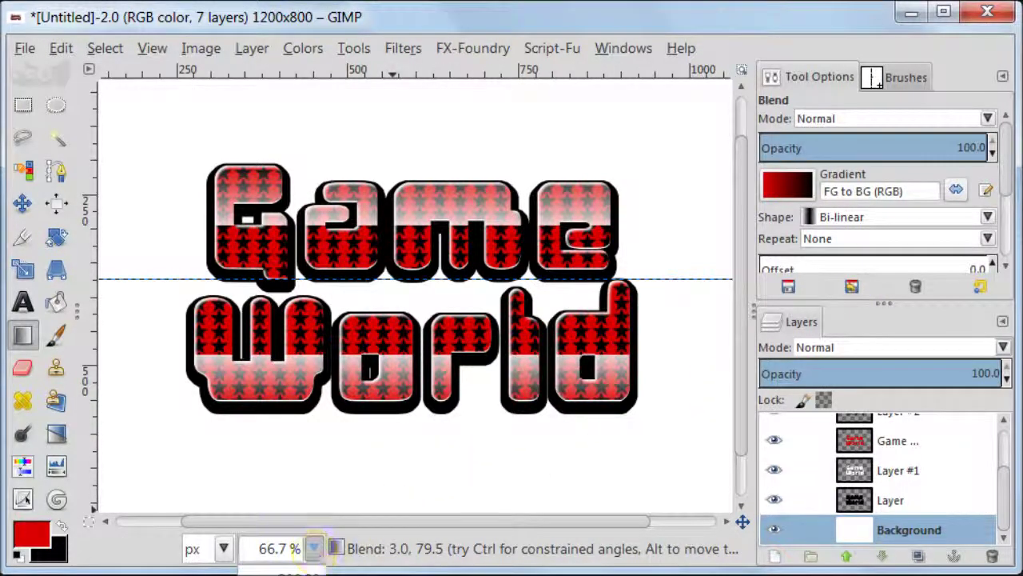
left_click(280, 535)
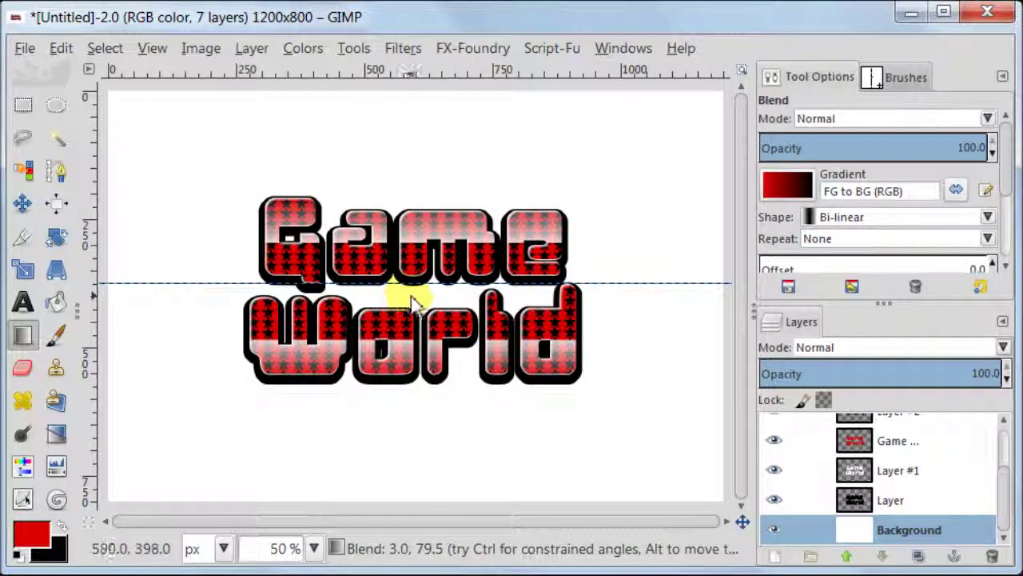
left_click_drag(410, 297, 413, 507)
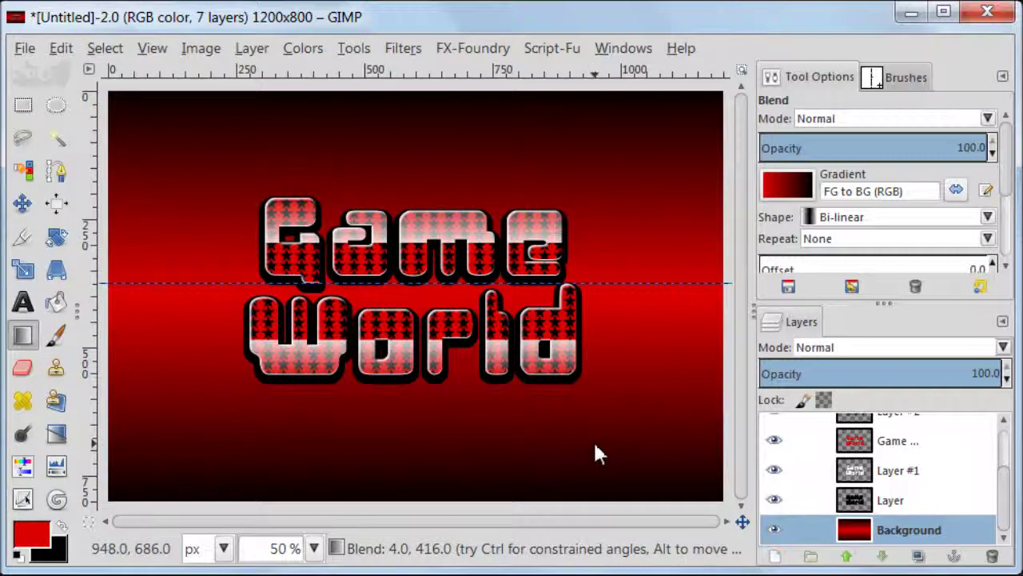
- Turn off View > Show Guides and bring up the New Layer dialog
left_click(153, 46)
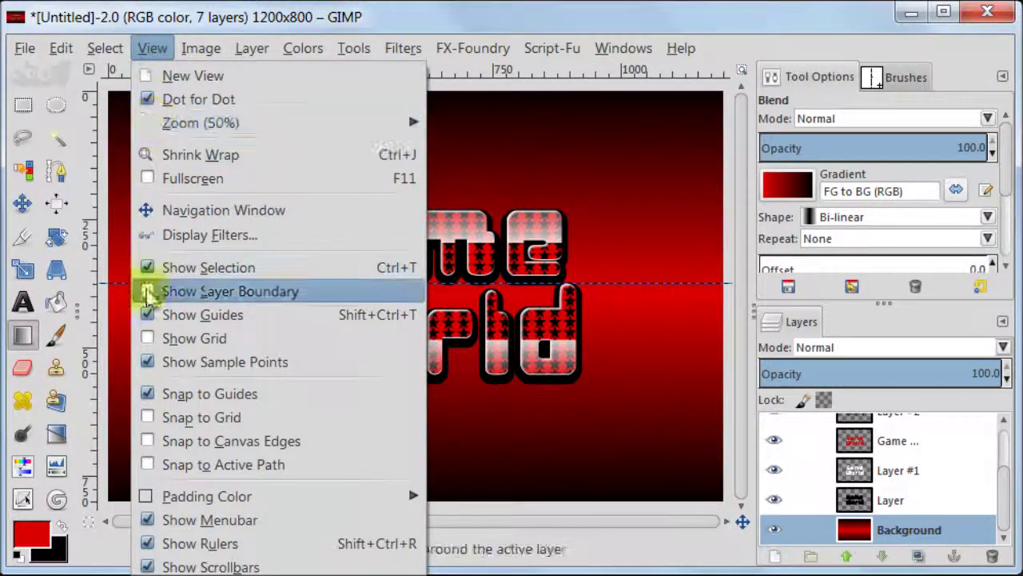
left_click(146, 315)
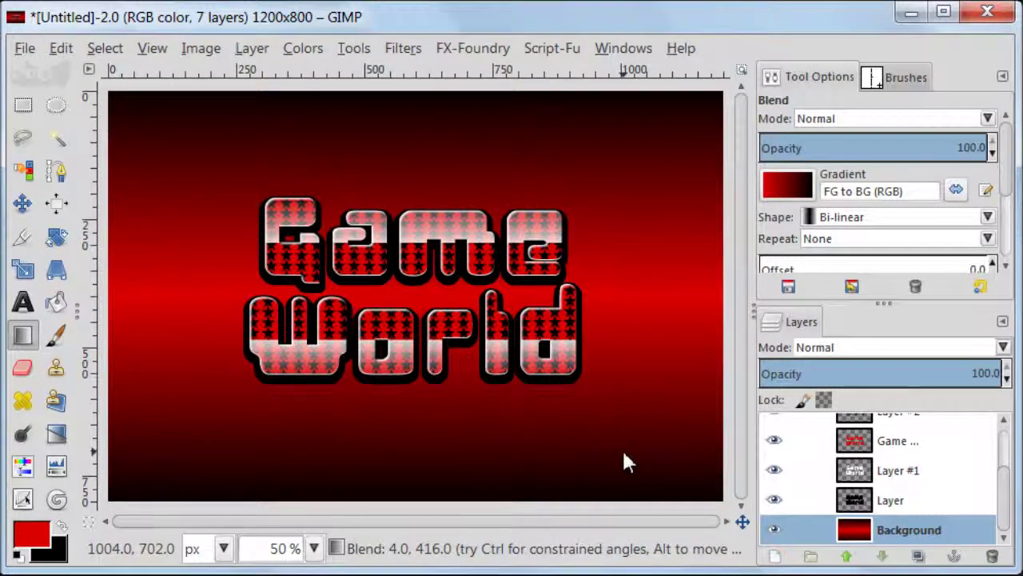
left_click(776, 559)
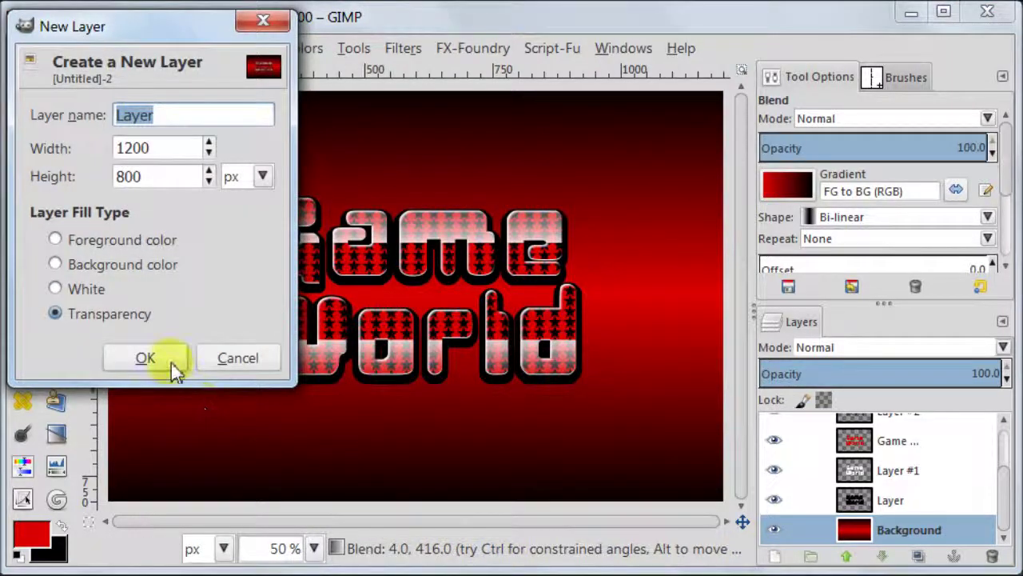
- Create transparent Layer #4 and set the foreground colour to near-white
left_click(147, 358)
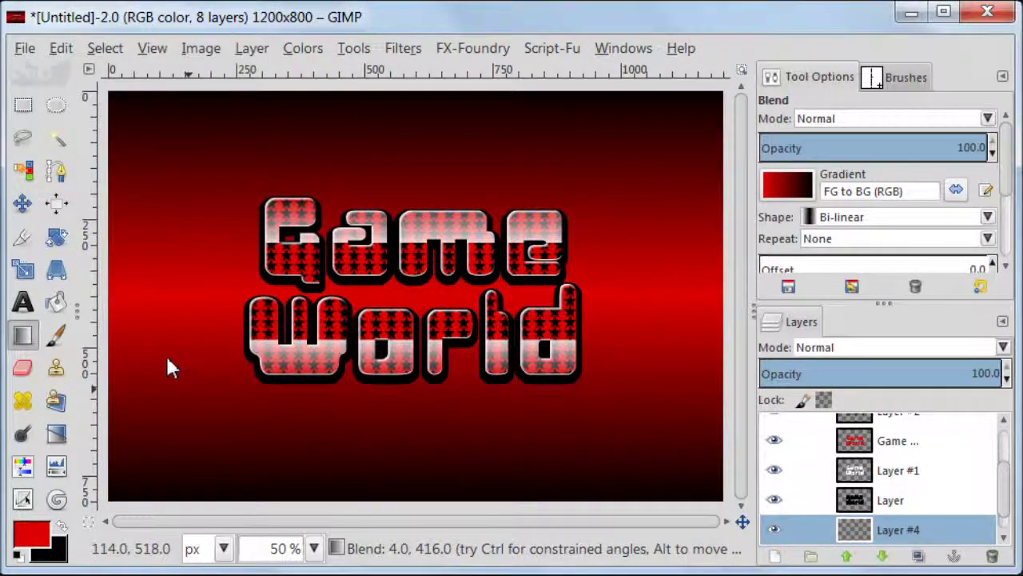
left_click(38, 540)
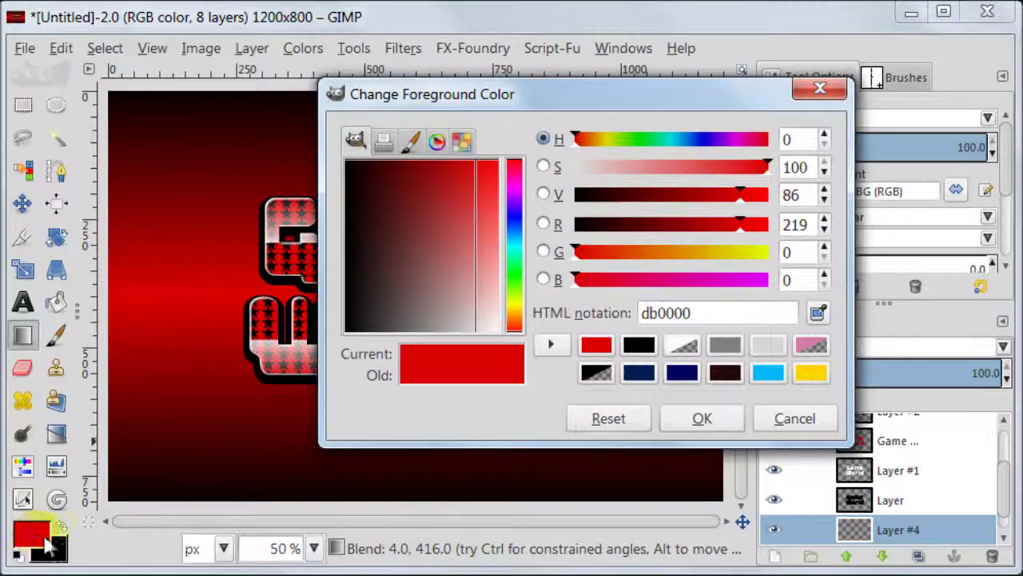
left_click(683, 344)
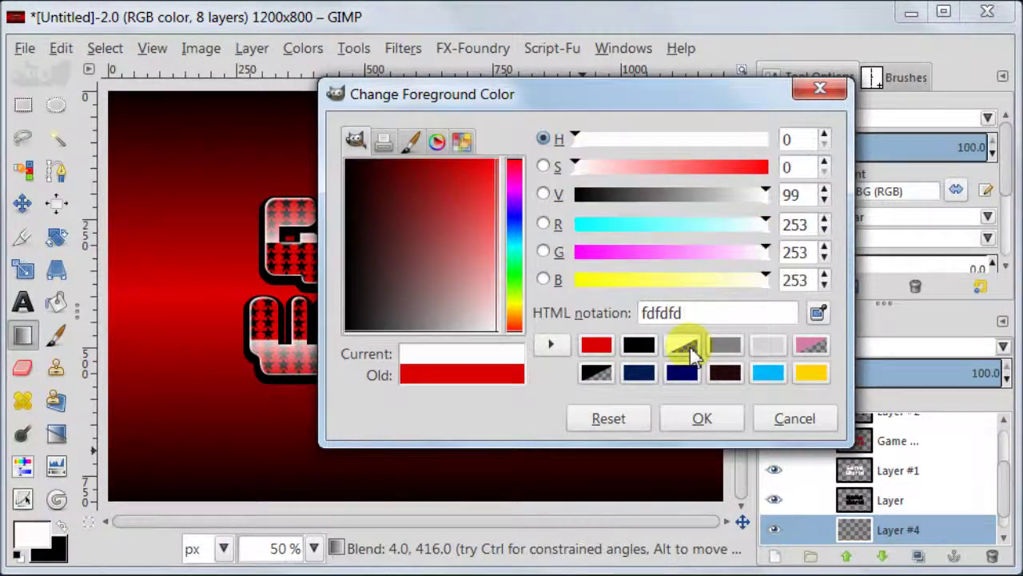
left_click(680, 418)
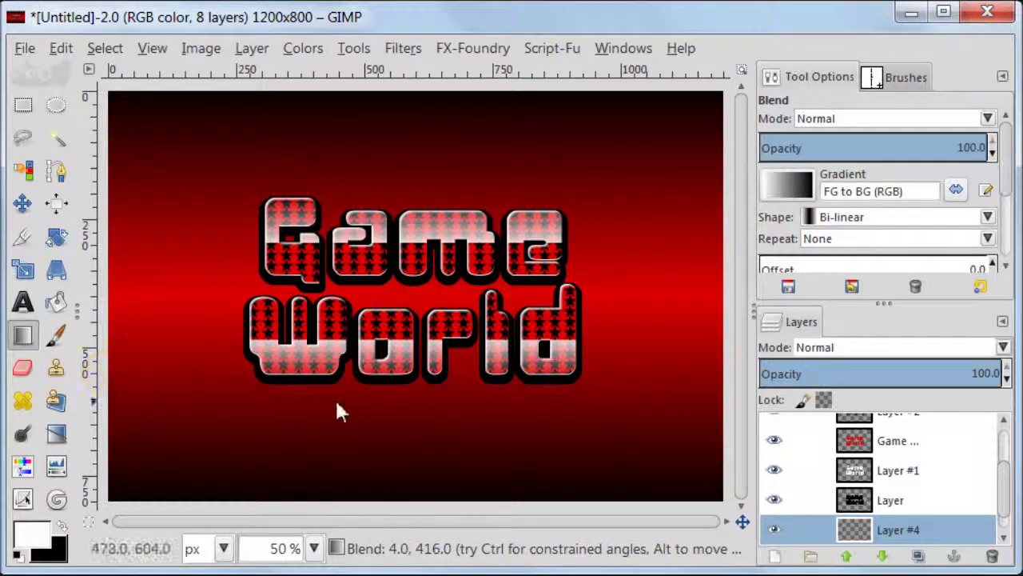
- Draw a radial FG to Transparent gradient glow outward from the image centre
left_click(897, 220)
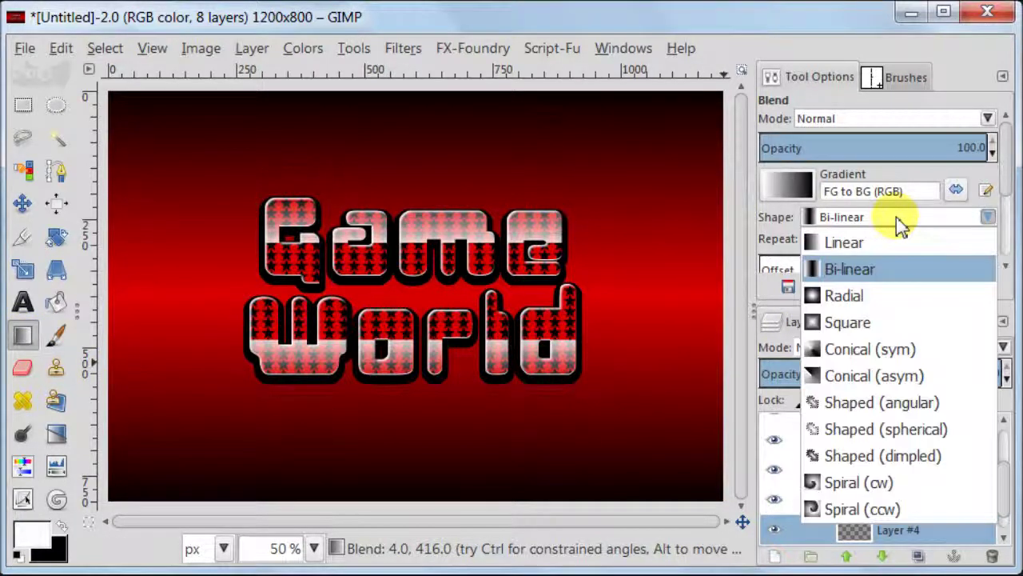
left_click(907, 297)
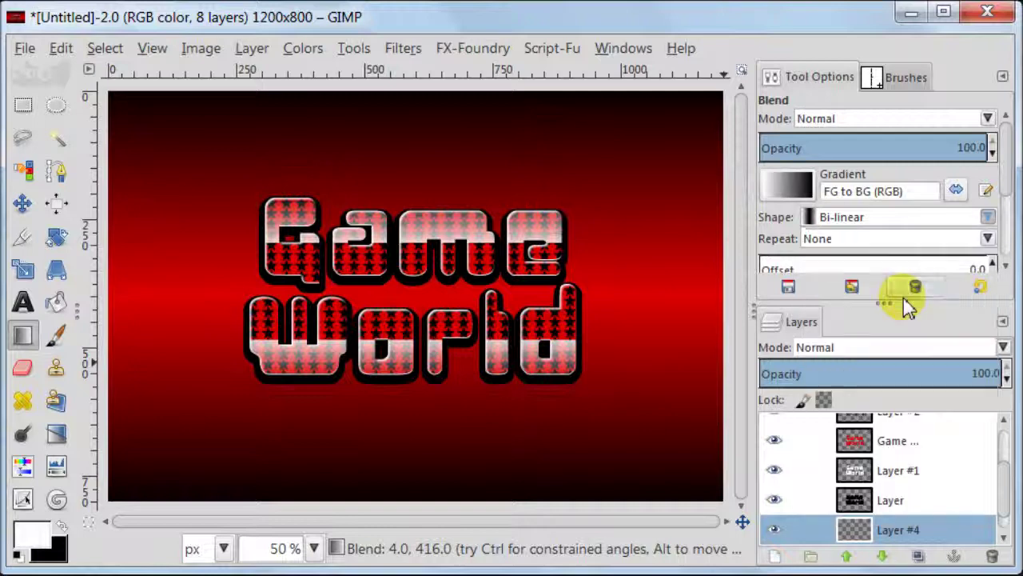
left_click(773, 192)
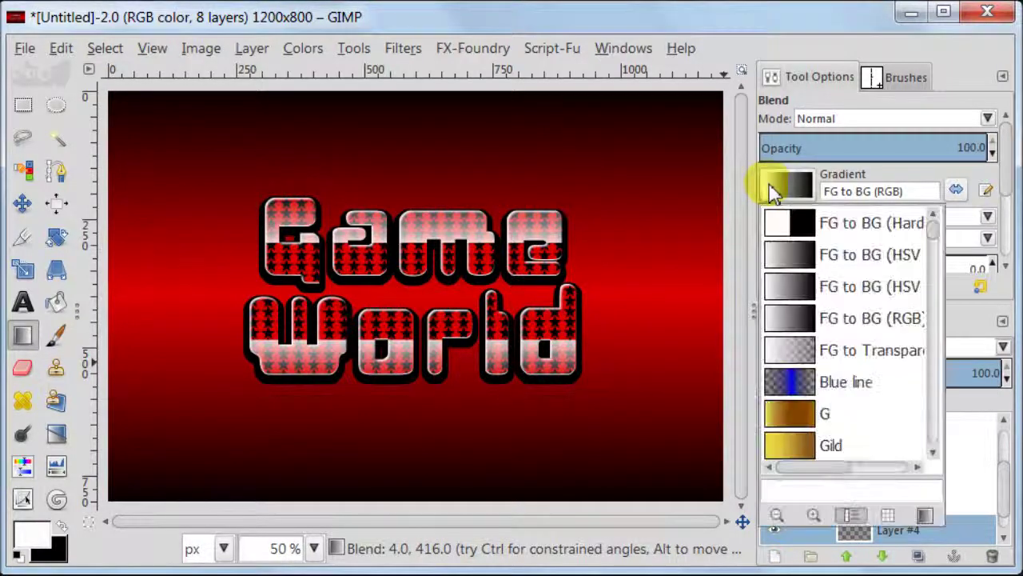
left_click(784, 352)
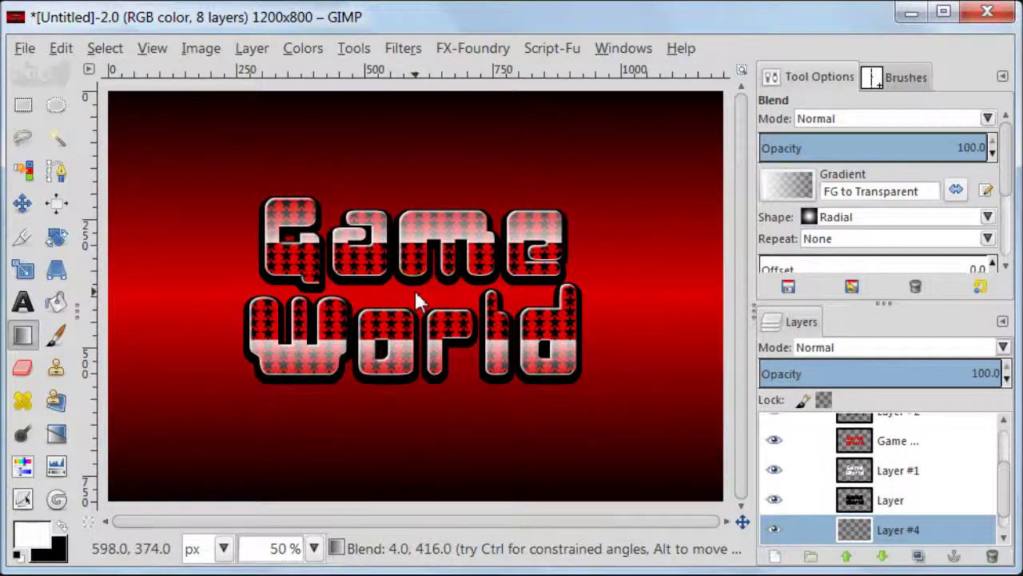
left_click_drag(418, 284, 730, 284)
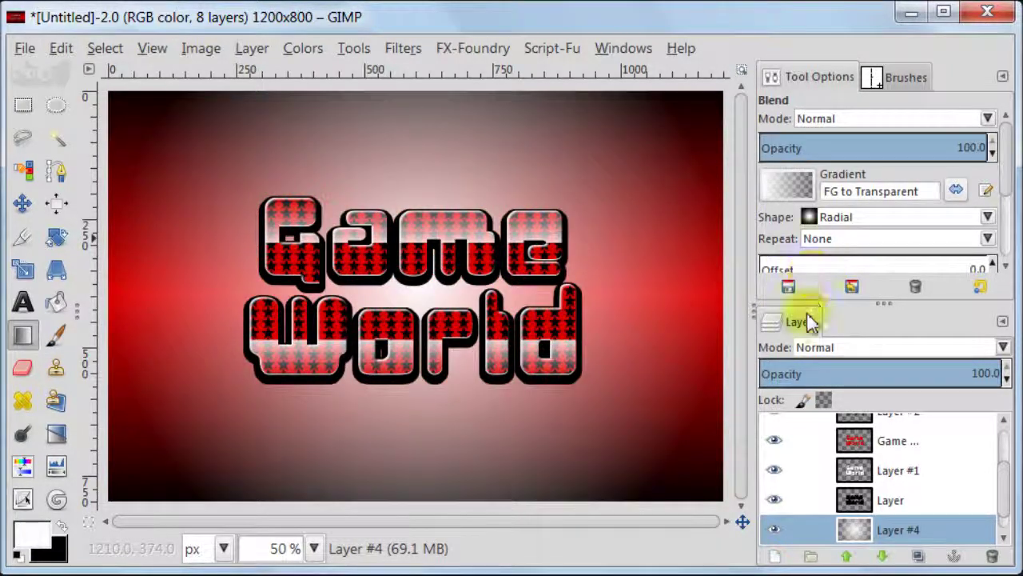
- Set Layer #4's mode to Overlay and select the outline layer named 'Layer'
left_click(829, 352)
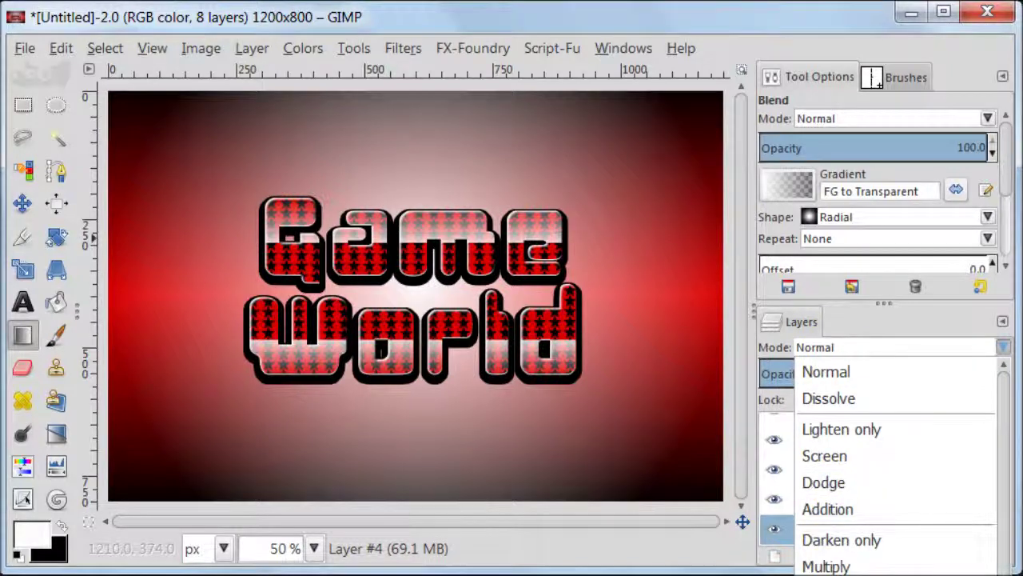
left_click(831, 559)
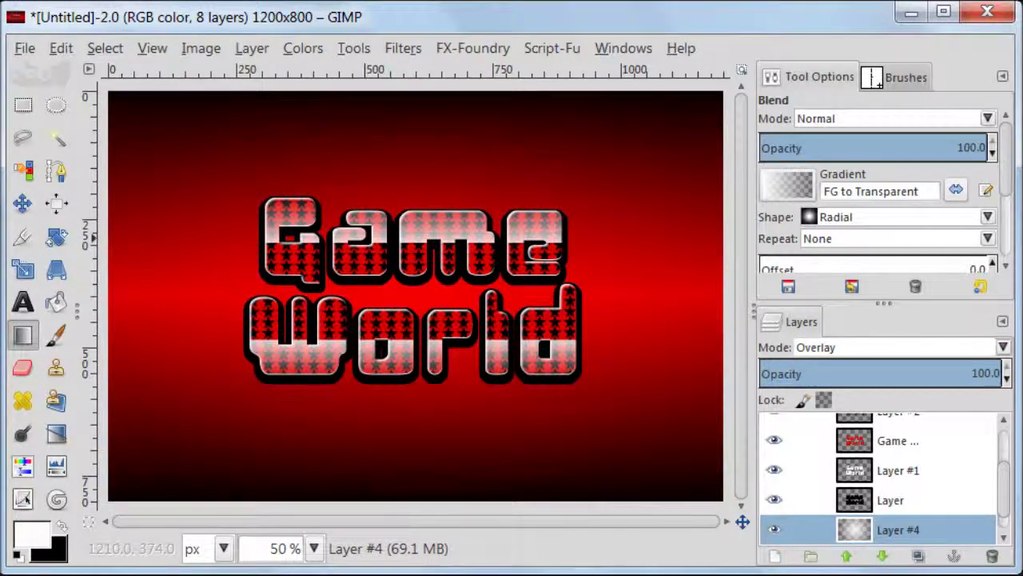
left_click(853, 506)
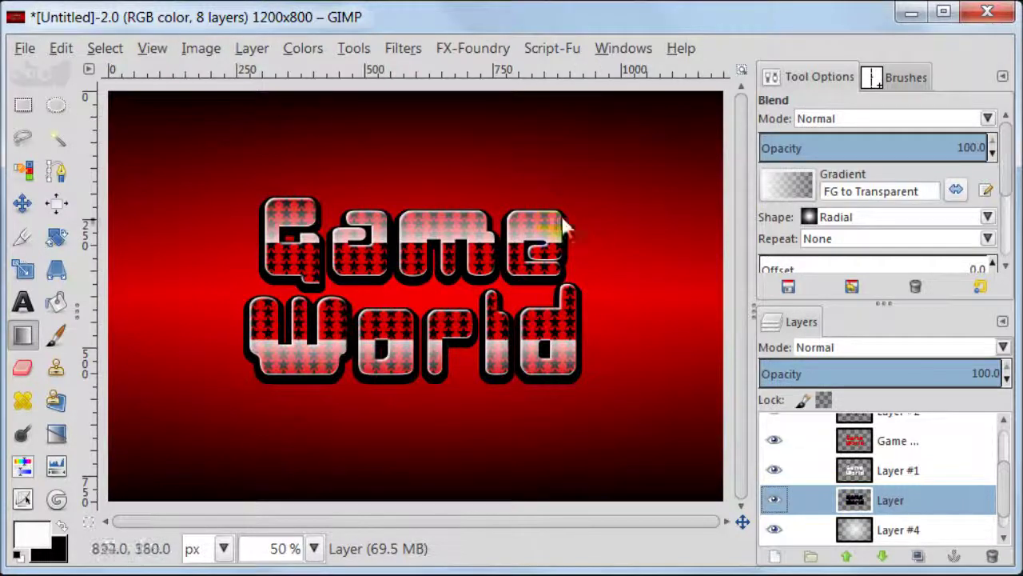
- Apply Drop Shadow with offset X and Y 5, blur radius 12 and black colour
left_click(400, 48)
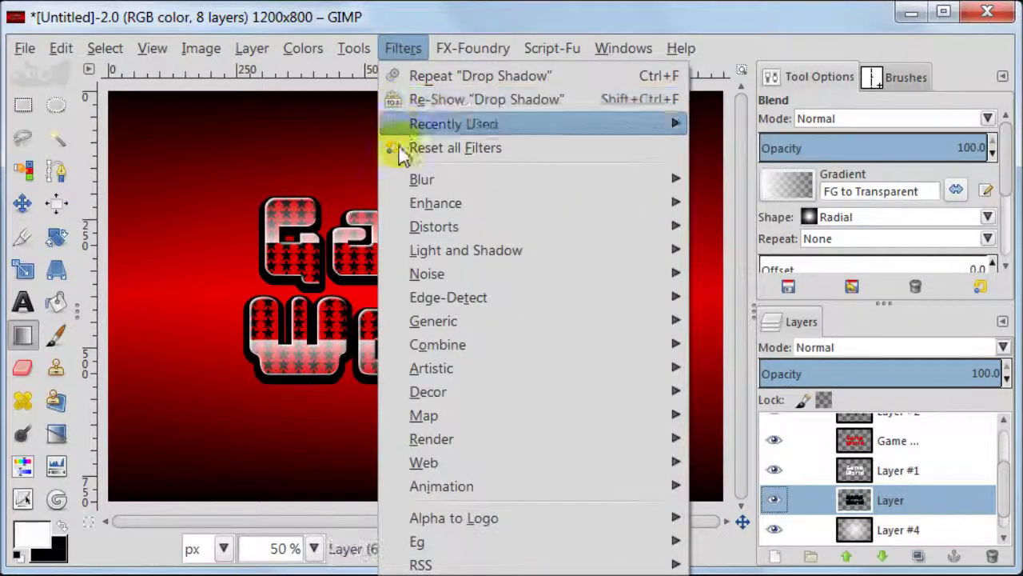
mouse_move(406, 253)
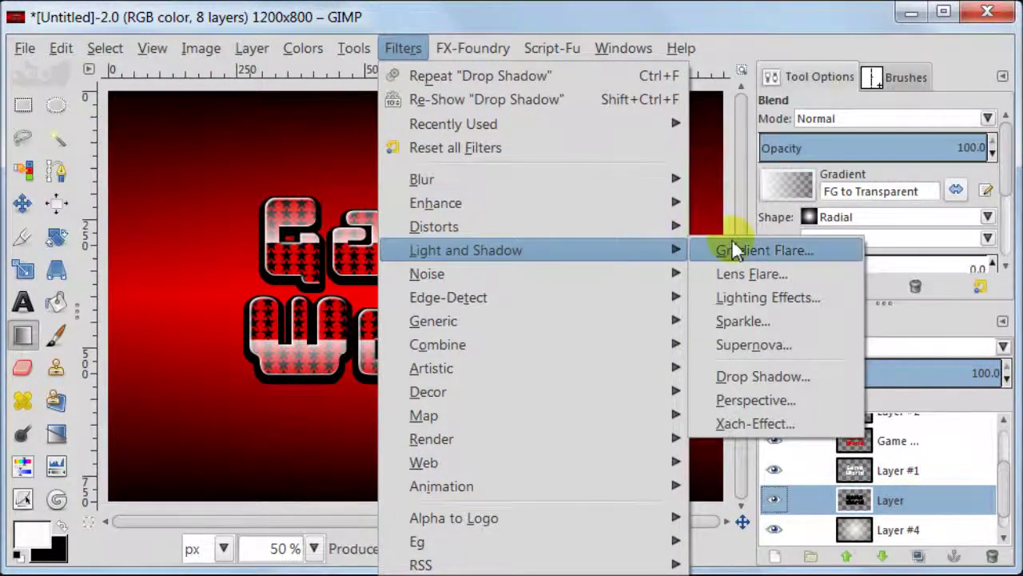
left_click(737, 376)
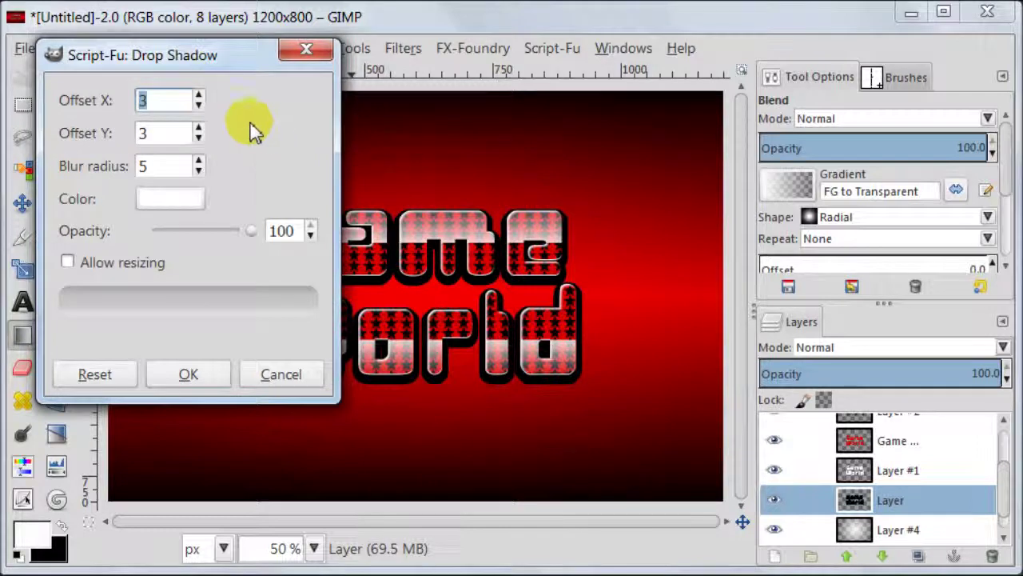
left_click(198, 96)
left_click(199, 128)
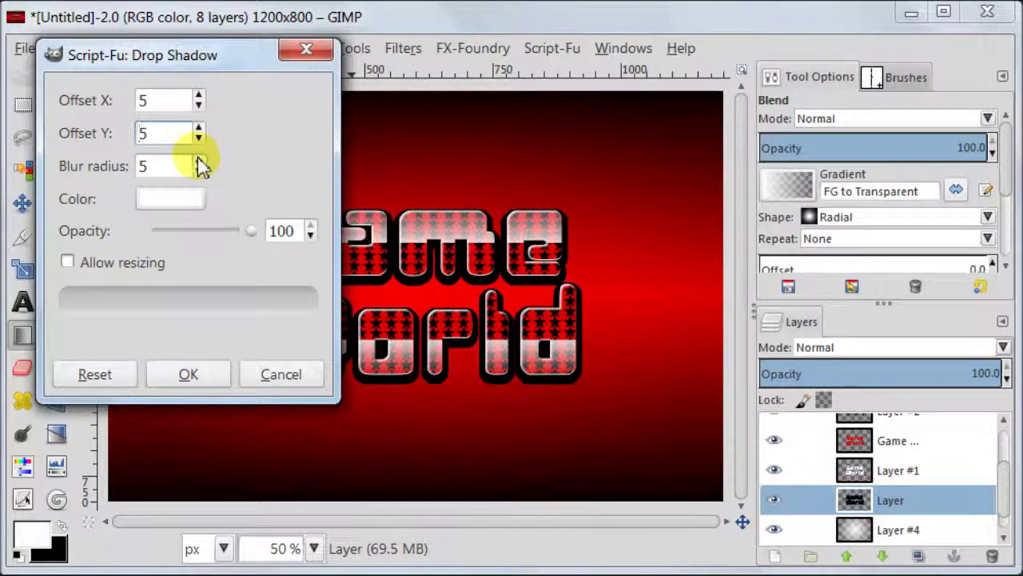
left_click(199, 160)
left_click(199, 160)
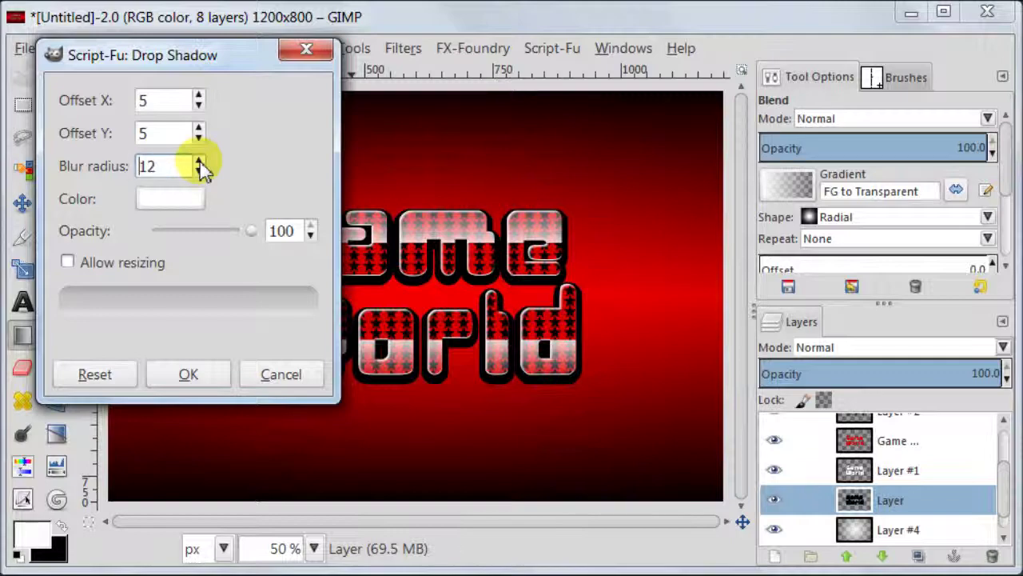
left_click(192, 198)
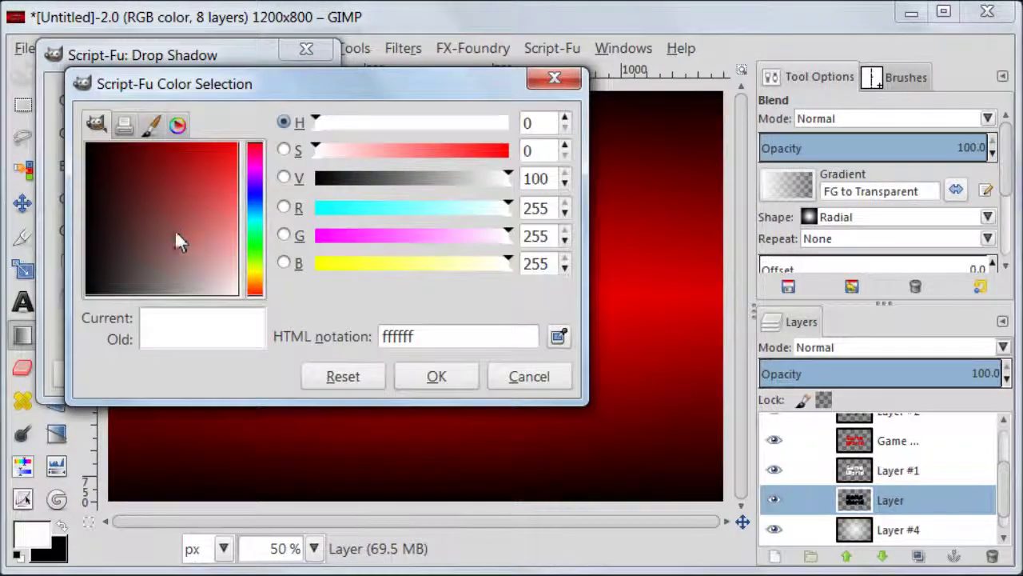
left_click_drag(180, 242, 80, 320)
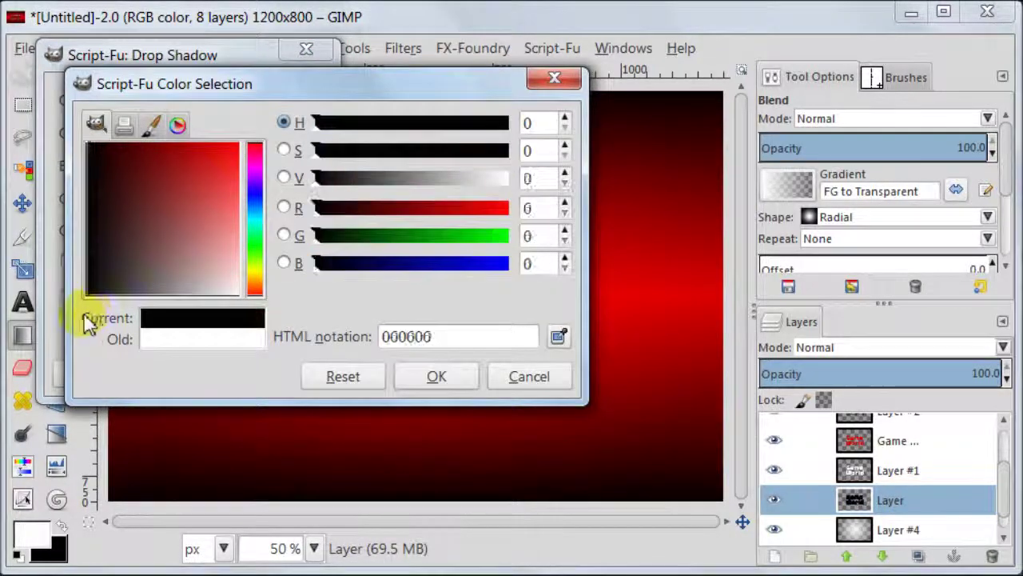
left_click(463, 384)
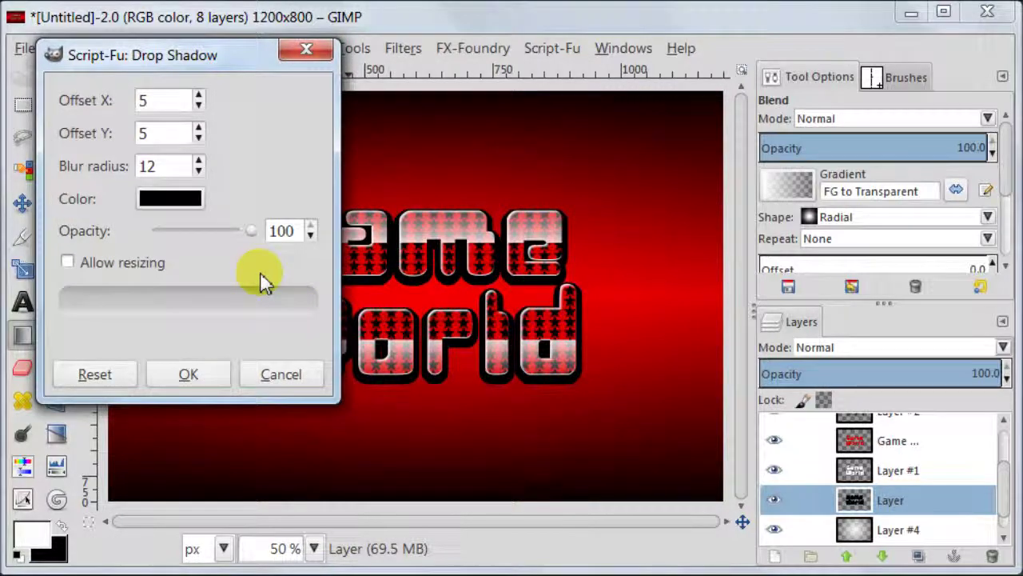
left_click(204, 375)
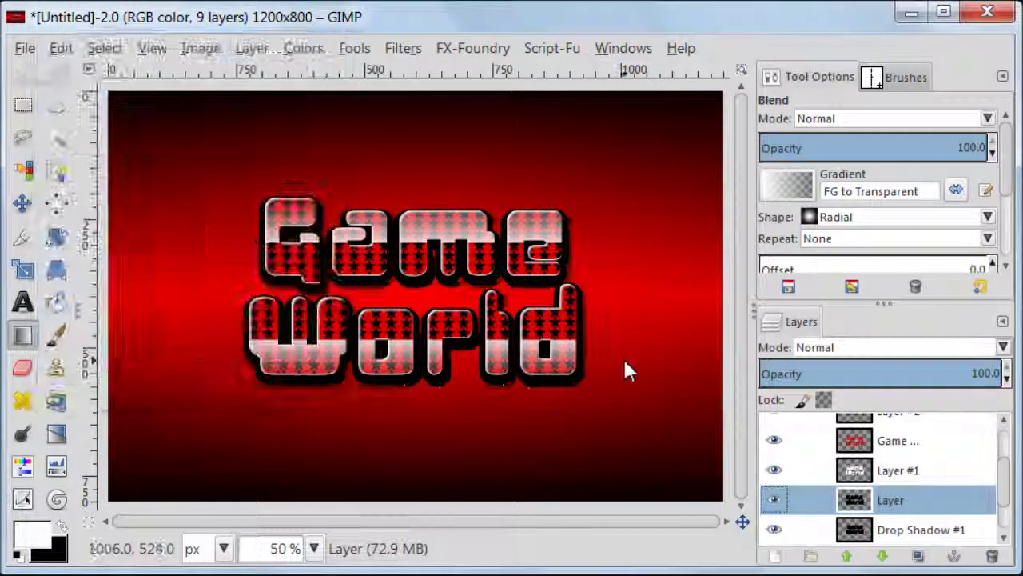
- Lower Drop Shadow #1's opacity to about 46.2, comparing it on and off at 100% zoom
left_click_drag(776, 493, 901, 537)
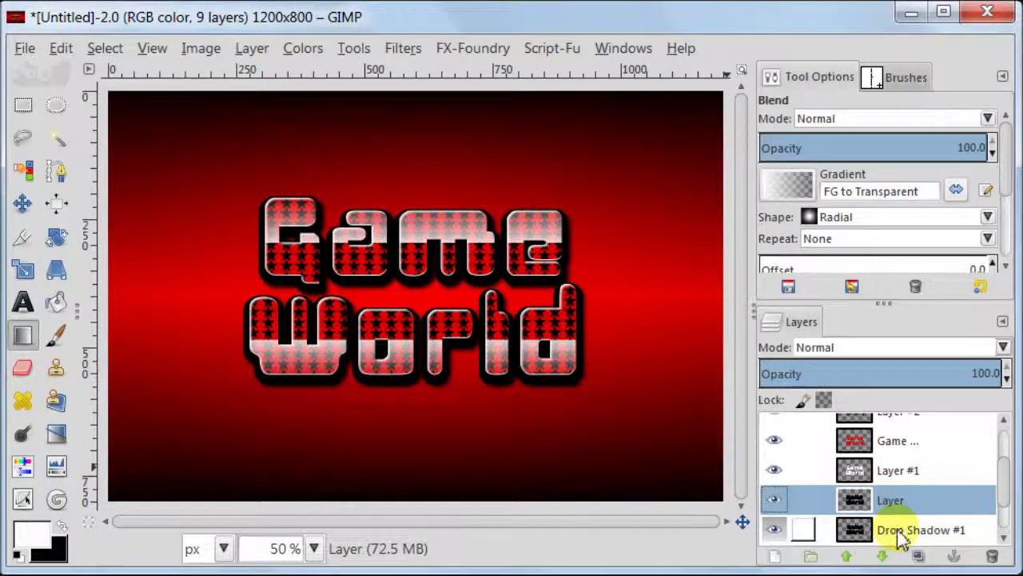
left_click(910, 536)
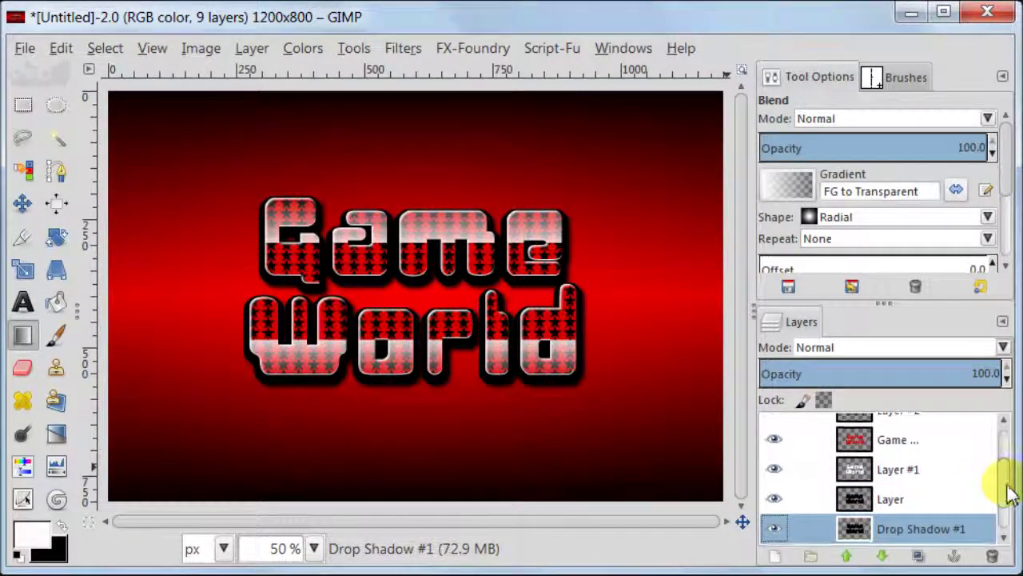
scroll(1005, 472, "down", 3)
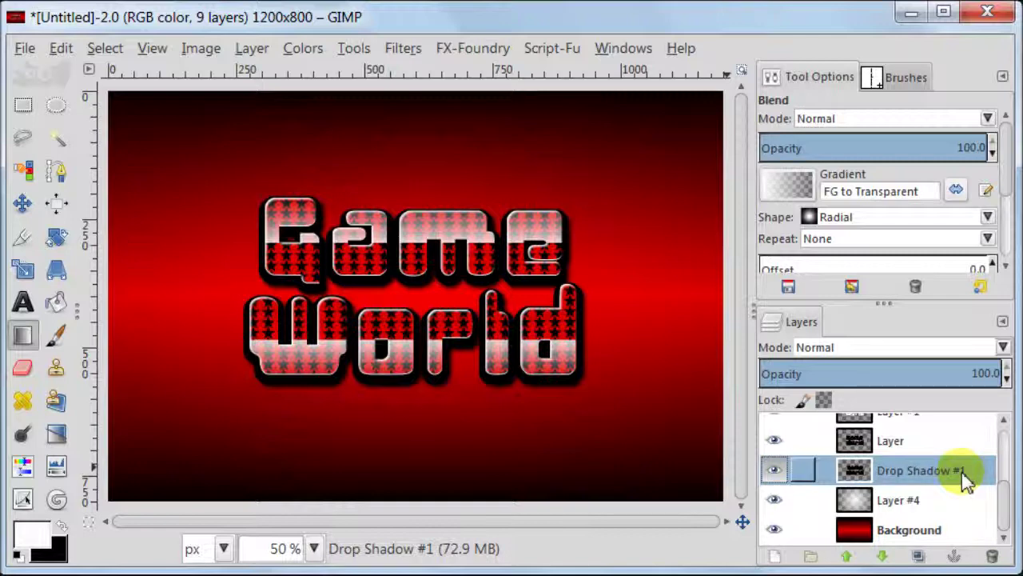
left_click(906, 369)
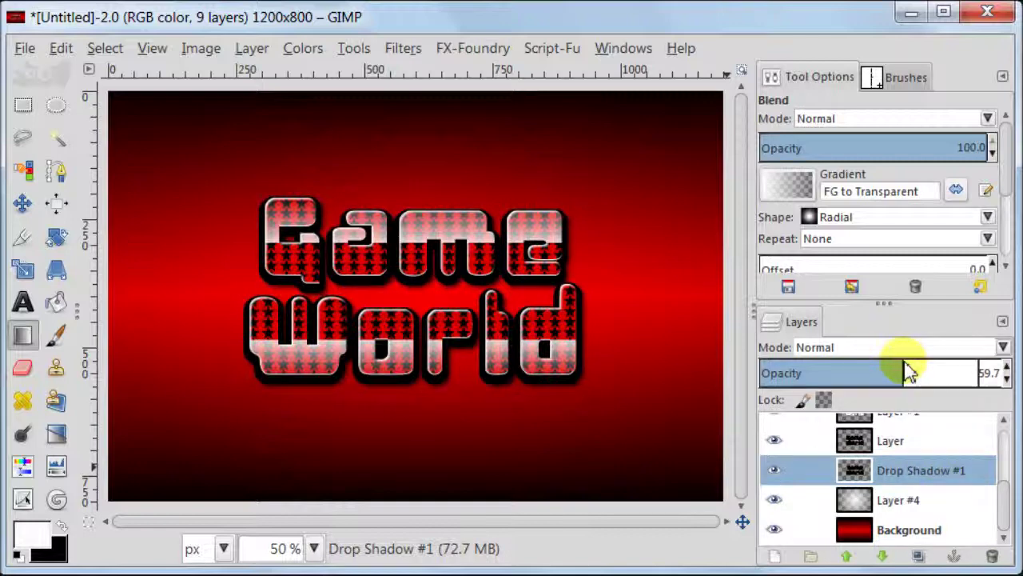
left_click_drag(909, 372, 879, 380)
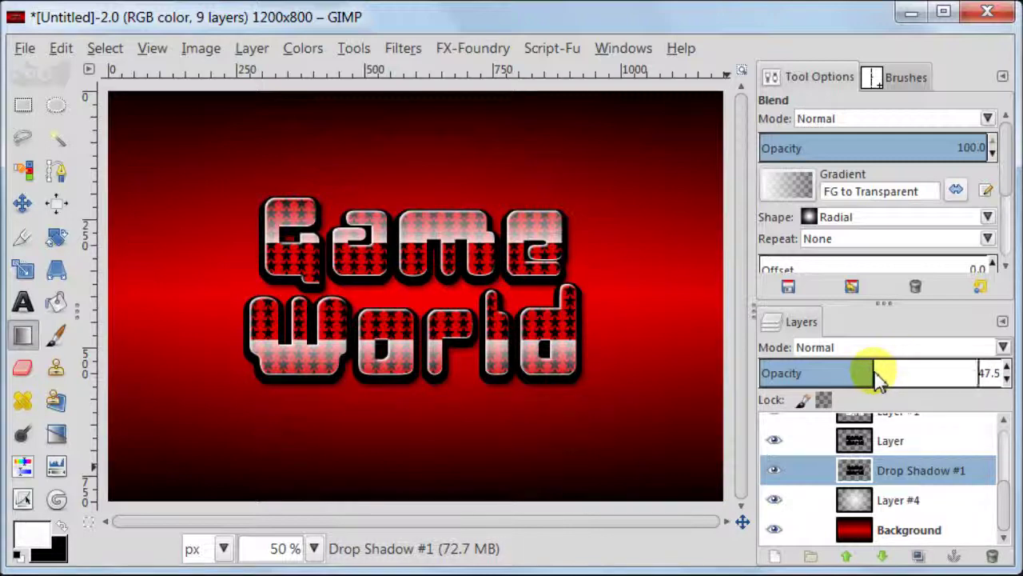
left_click(313, 548)
left_click(280, 564)
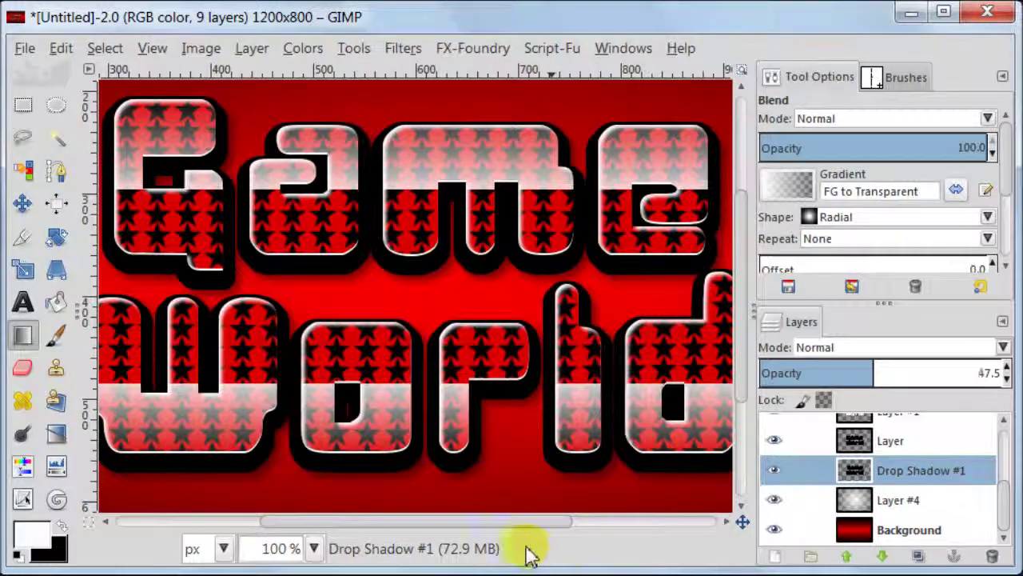
left_click_drag(523, 532, 599, 534)
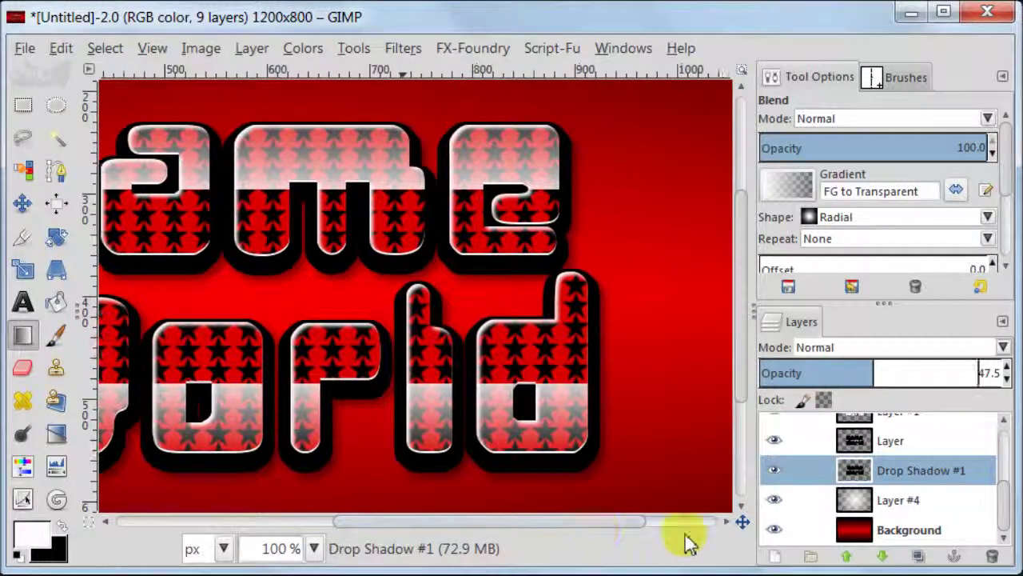
left_click(870, 374)
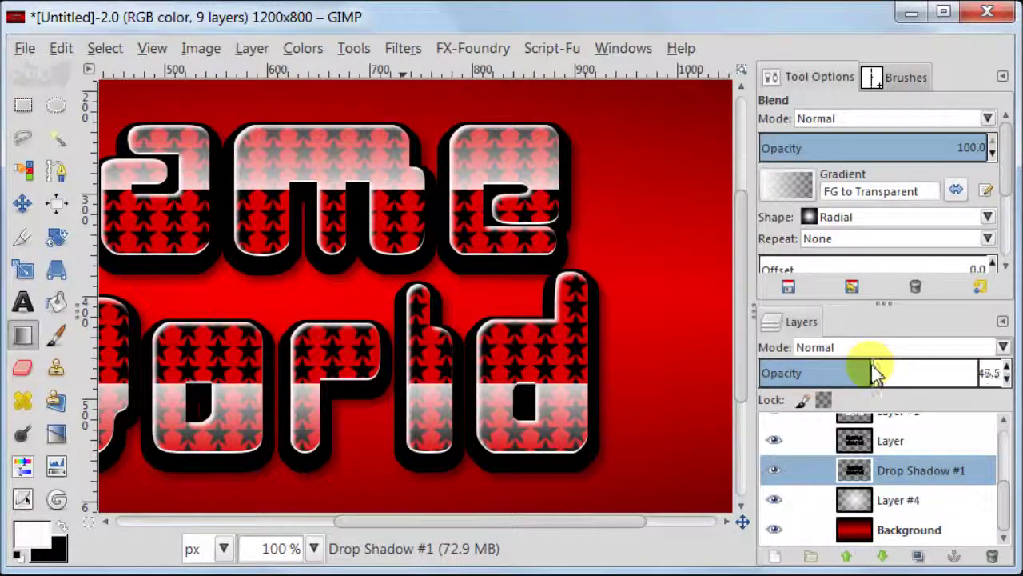
left_click(774, 471)
left_click(774, 471)
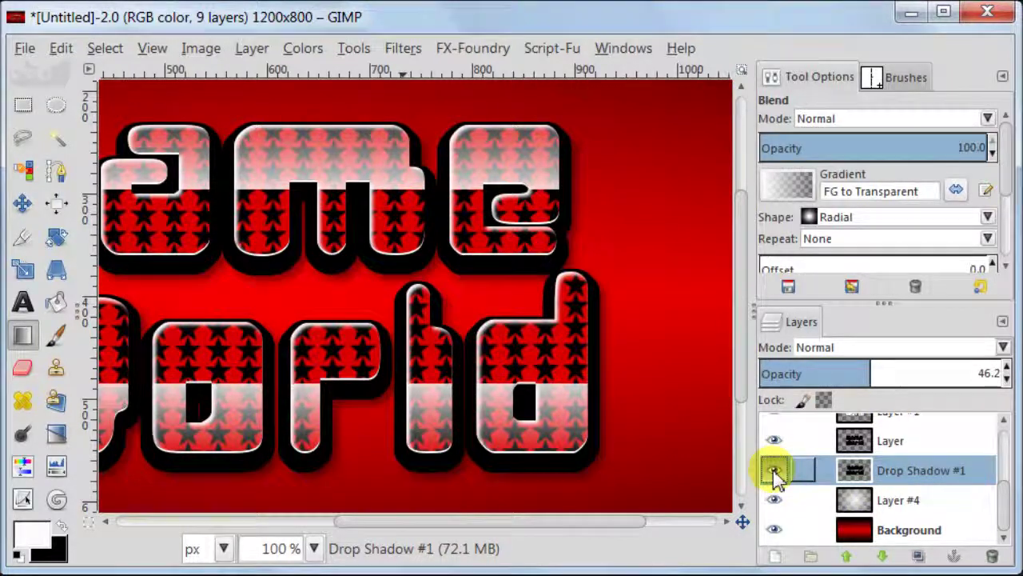
- Fine-tune the shadow opacity to 33.5 and view the whole image at 50%
left_click(314, 549)
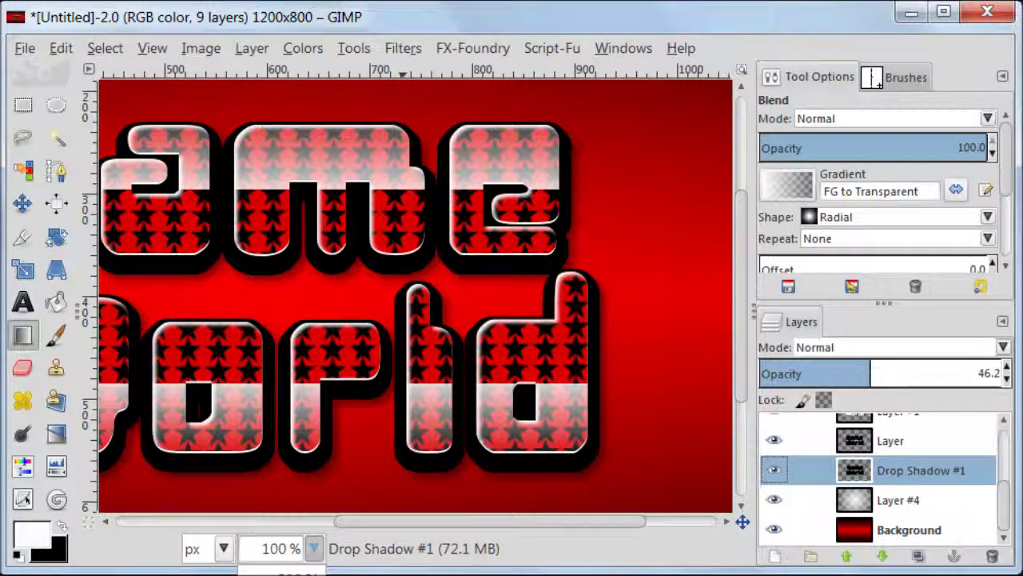
left_click(276, 564)
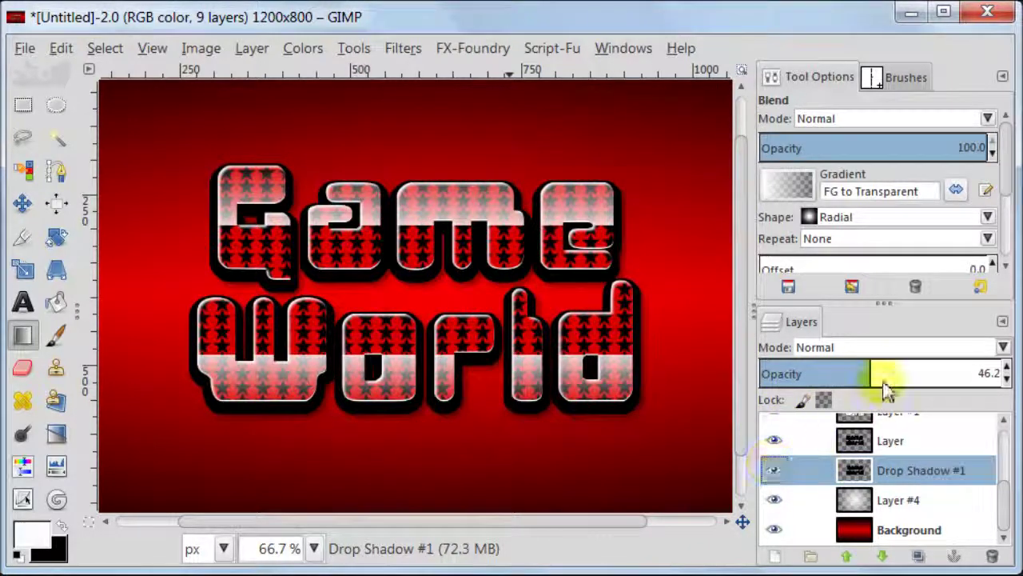
left_click(855, 368)
left_click_drag(859, 374, 840, 372)
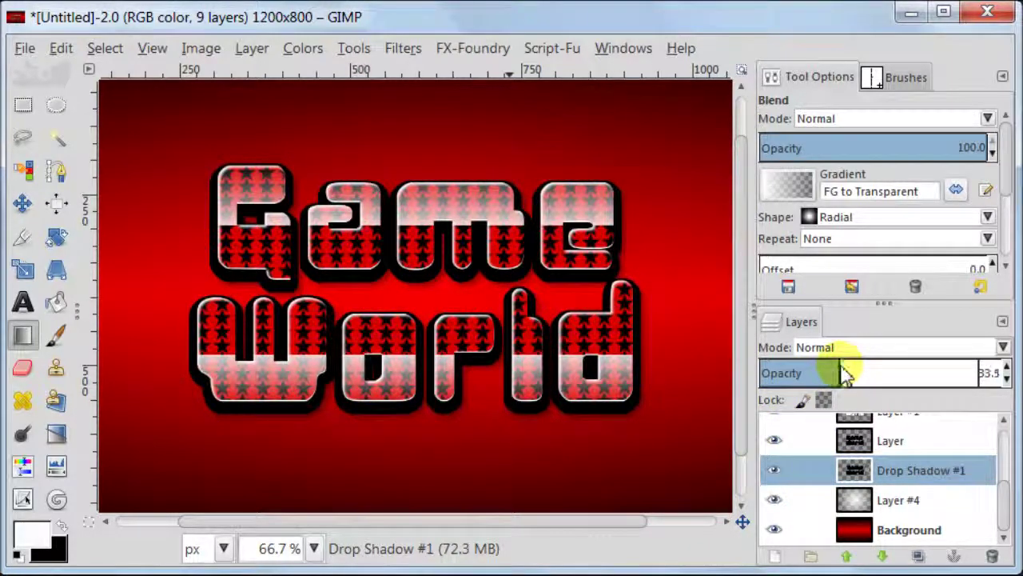
left_click(927, 462)
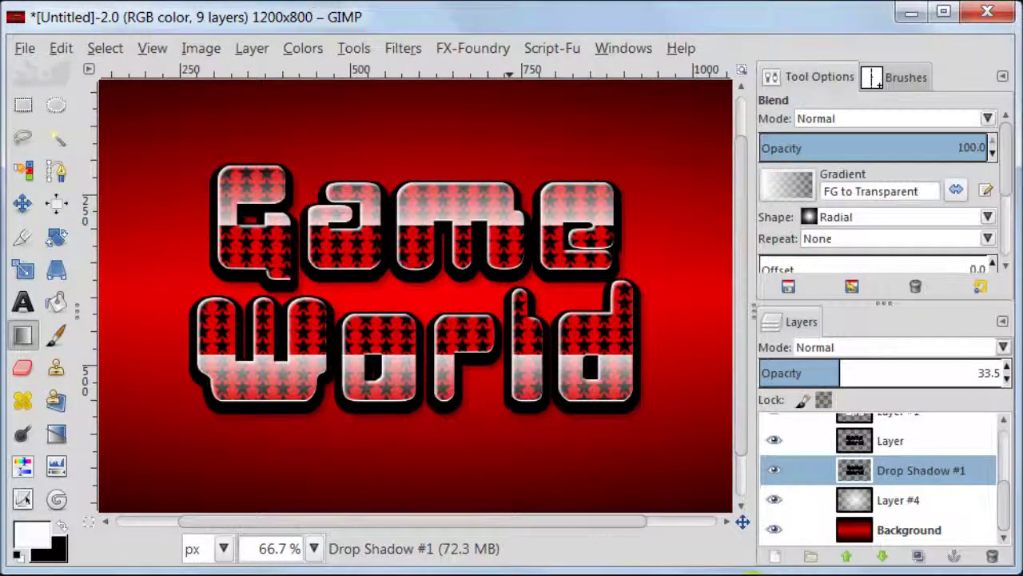
left_click(314, 549)
left_click(276, 568)
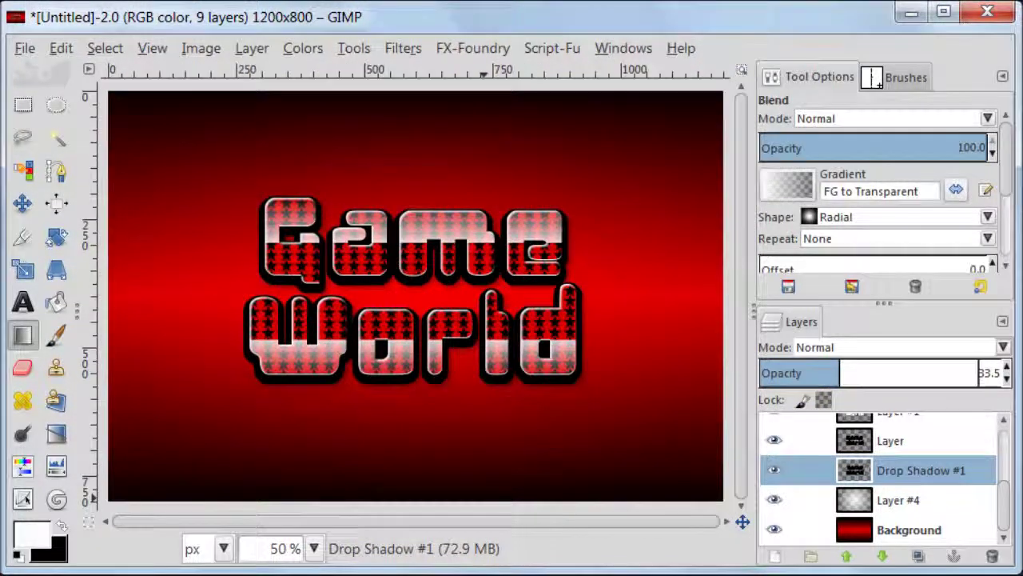
- Use Image > Flatten Image to merge the text, shadow and glow layers into one Background
left_click(197, 49)
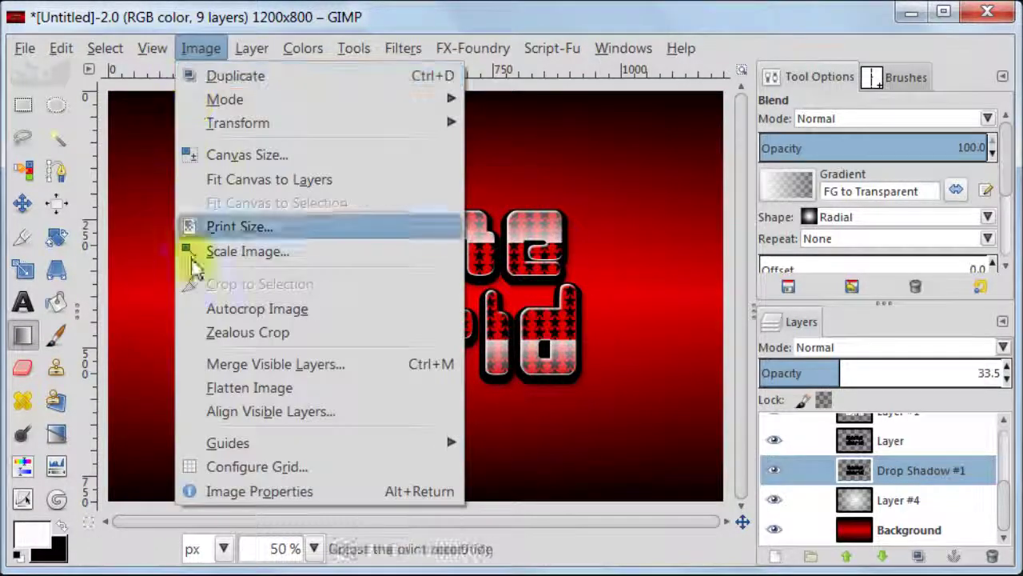
left_click(196, 391)
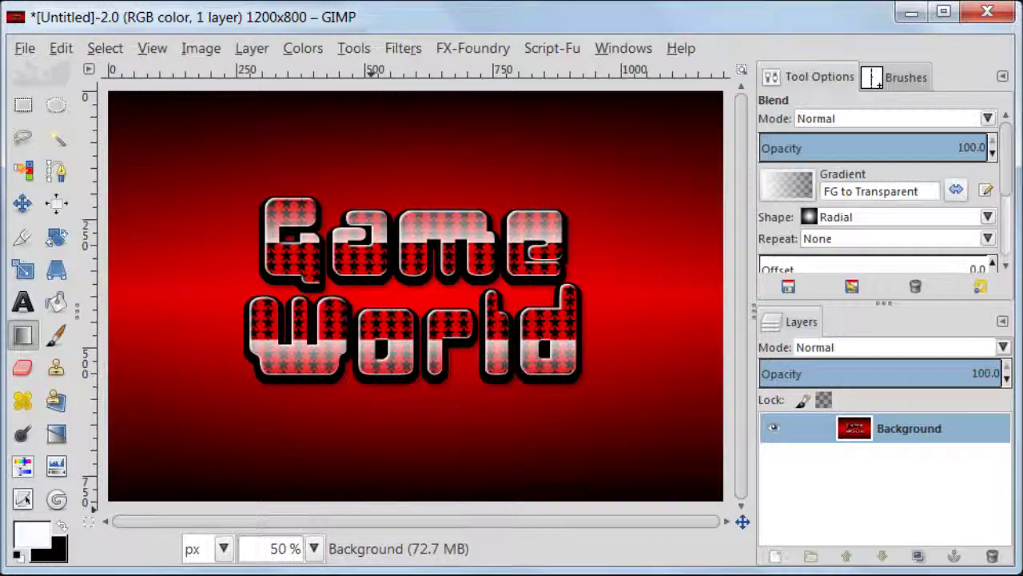